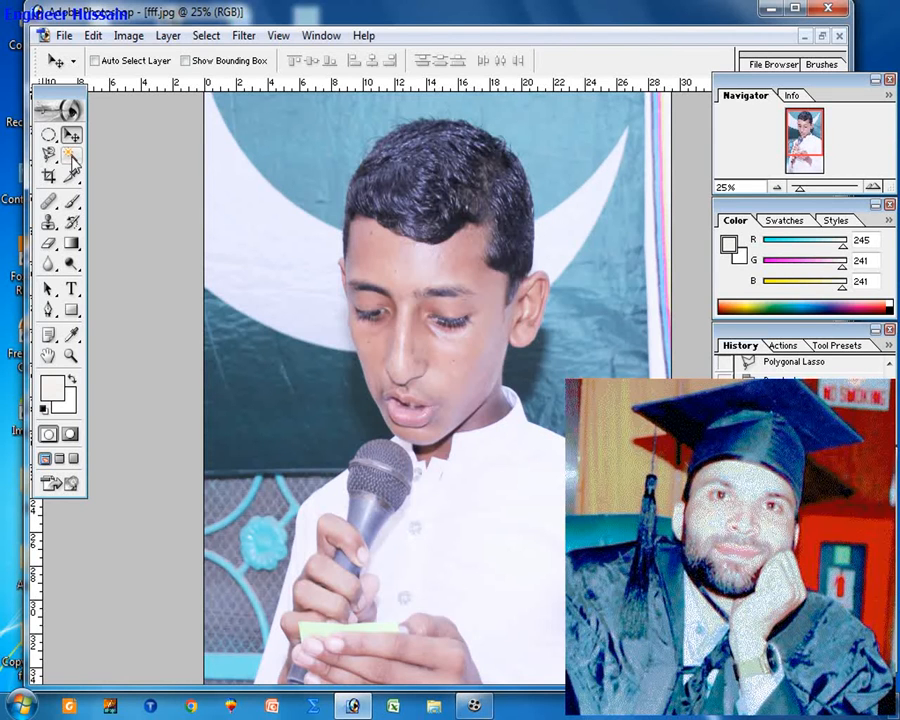
{"action": "left_click_drag", "start_coordinate": [373, 502], "coordinate": [349, 294]}
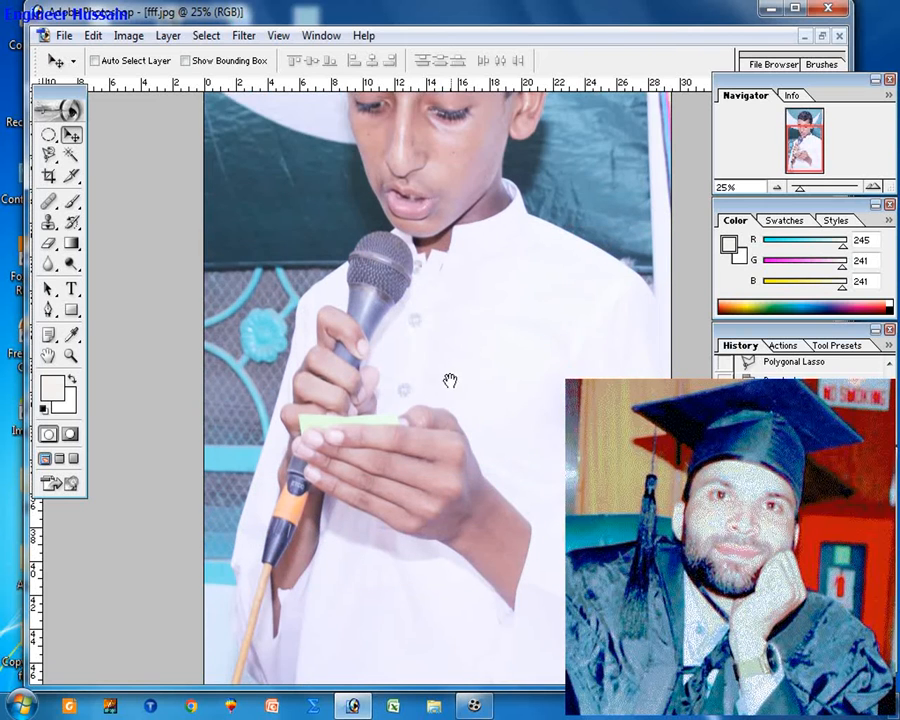
{"action": "scroll", "coordinate": [524, 420], "scroll_direction": "up", "scroll_amount": 3}
{"action": "left_click_drag", "start_coordinate": [507, 394], "coordinate": [508, 510]}
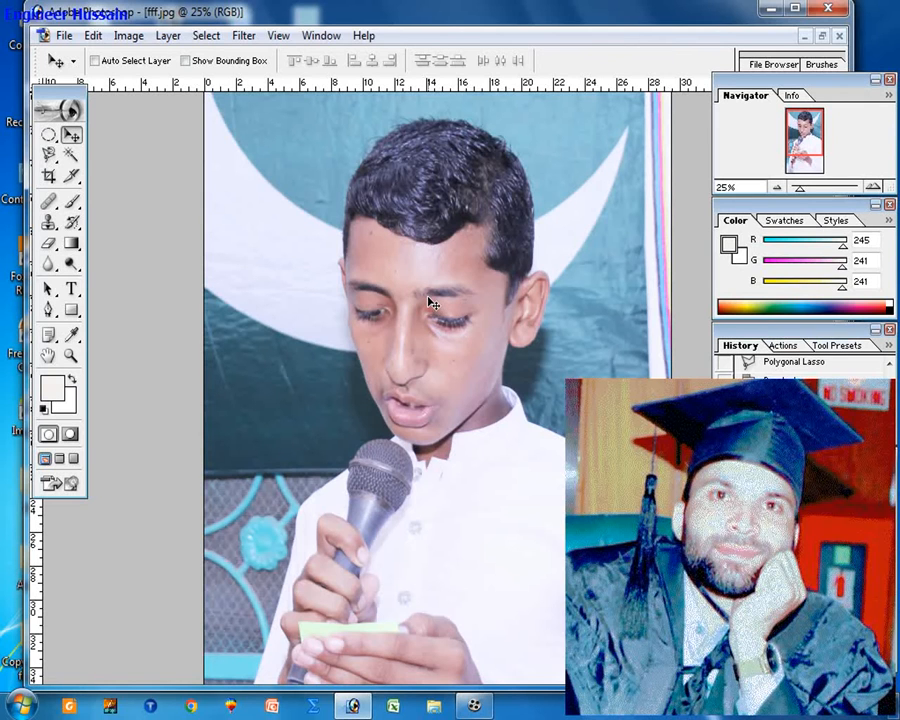
{"action": "left_click", "coordinate": [49, 155]}
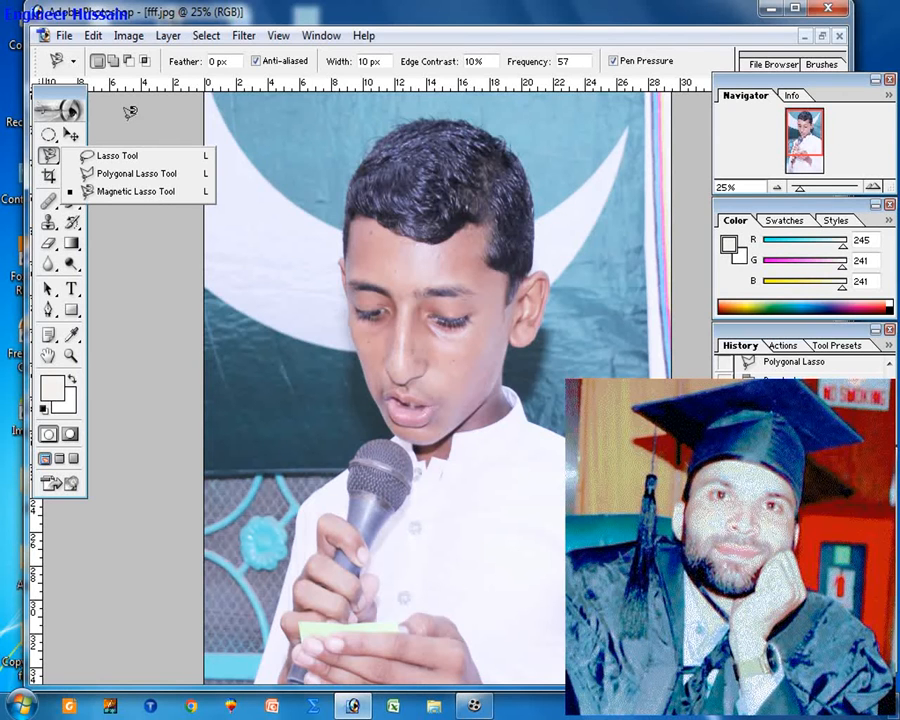
{"action": "left_click", "coordinate": [71, 133]}
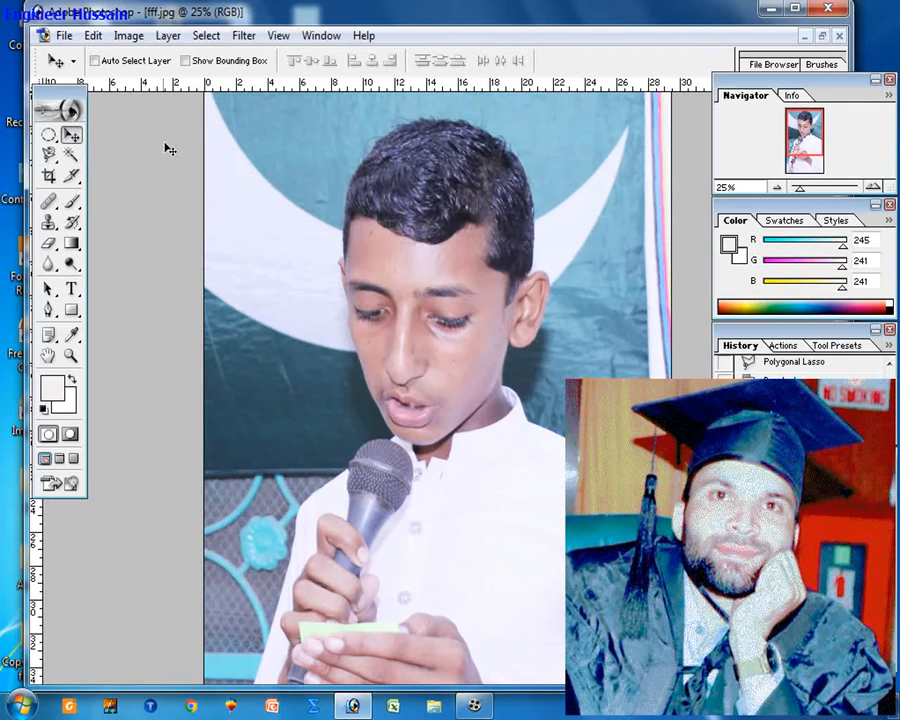
Step: Select the large white part of the crescent beside the boy's face with the Magic Wand and fill it with green (RGB 25, 239, 8)
{"action": "left_click", "coordinate": [72, 156]}
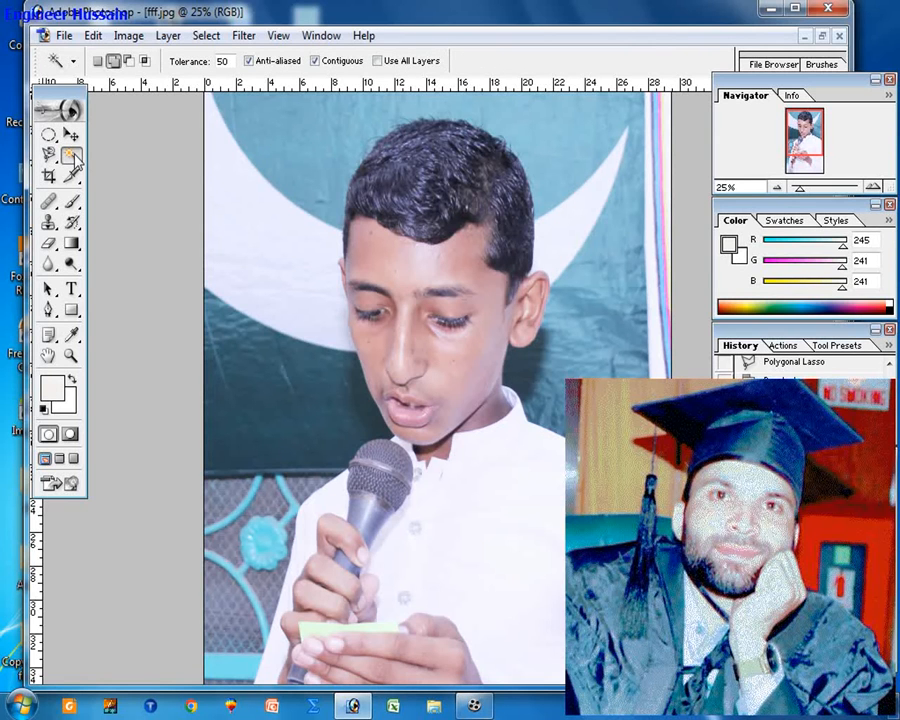
{"action": "left_click", "coordinate": [291, 254]}
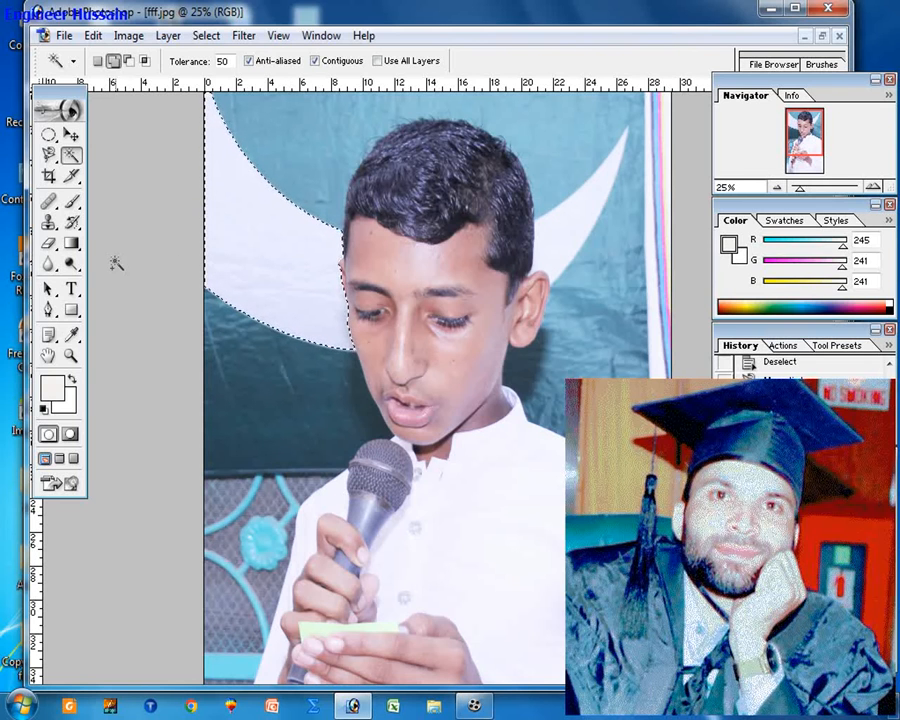
{"action": "mouse_move", "coordinate": [70, 263]}
{"action": "left_mouse_down"}
{"action": "mouse_move", "coordinate": [136, 304]}
{"action": "mouse_move", "coordinate": [72, 260]}
{"action": "mouse_move", "coordinate": [72, 250]}
{"action": "mouse_move", "coordinate": [120, 270]}
{"action": "mouse_move", "coordinate": [120, 259]}
{"action": "left_mouse_up"}
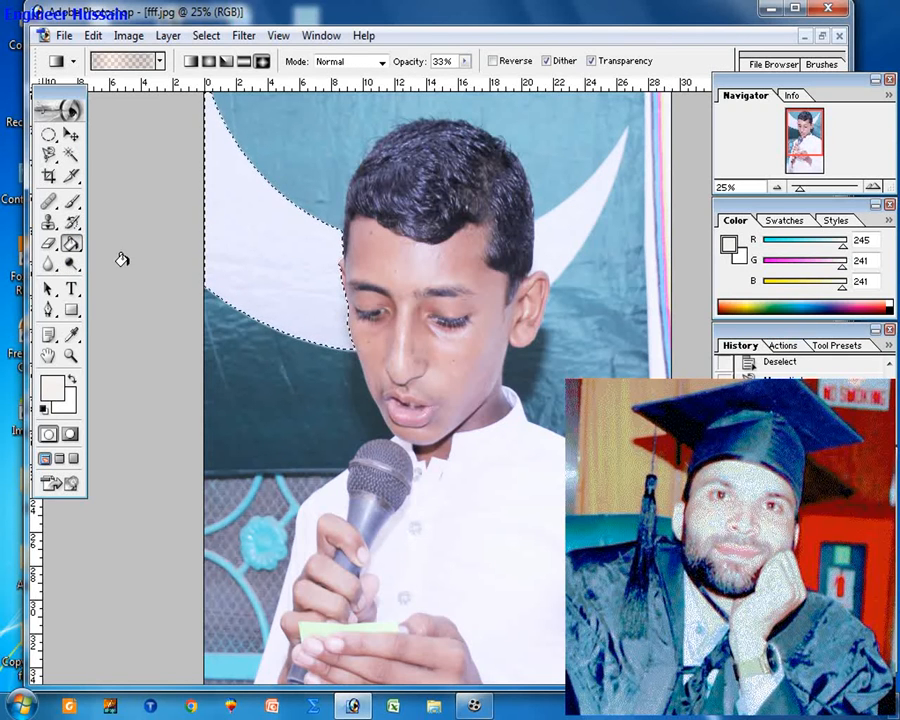
{"action": "left_click", "coordinate": [56, 390]}
{"action": "left_click_drag", "start_coordinate": [642, 200], "coordinate": [646, 311]}
{"action": "left_click", "coordinate": [615, 165]}
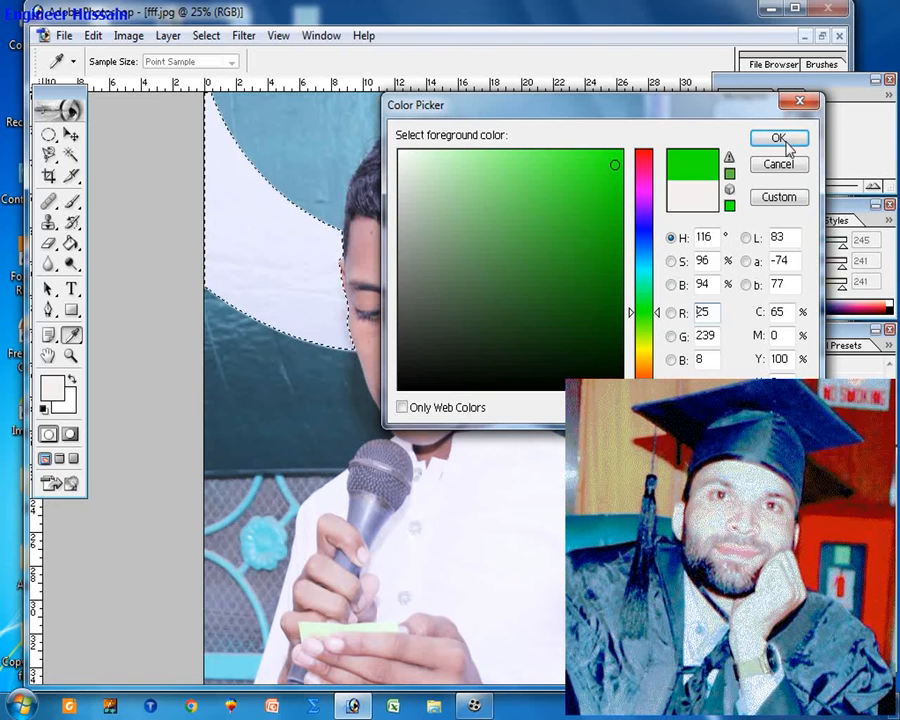
{"action": "left_click", "coordinate": [772, 140]}
{"action": "left_click", "coordinate": [225, 260]}
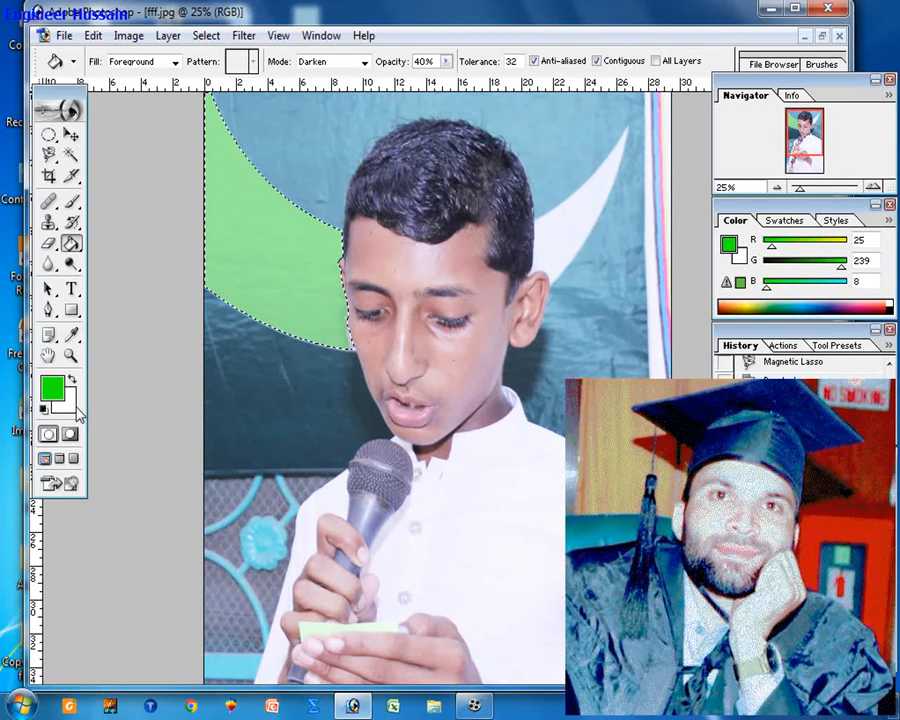
Step: Set the background color to a bright red
{"action": "left_click", "coordinate": [66, 404]}
{"action": "left_click_drag", "start_coordinate": [643, 290], "coordinate": [643, 322]}
{"action": "left_click", "coordinate": [609, 161]}
{"action": "left_click_drag", "start_coordinate": [637, 167], "coordinate": [637, 156]}
{"action": "left_click", "coordinate": [617, 154]}
{"action": "left_click", "coordinate": [775, 141]}
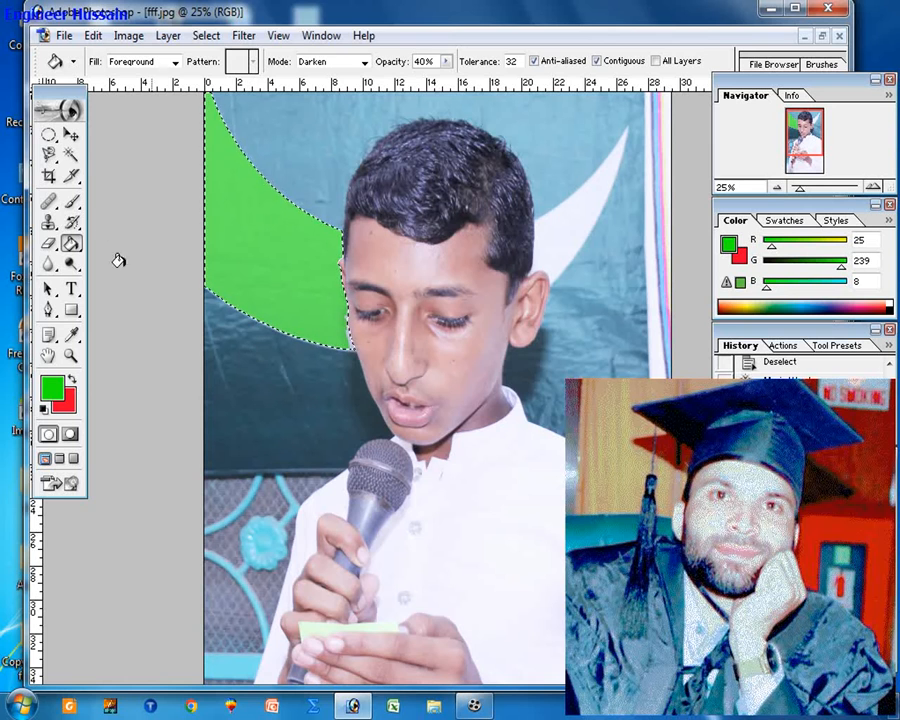
Step: Add the white crescent tip behind the boy's ear to the selection and paint-bucket it twice with the green foreground color
{"action": "left_click", "coordinate": [71, 155]}
{"action": "left_click", "coordinate": [575, 227]}
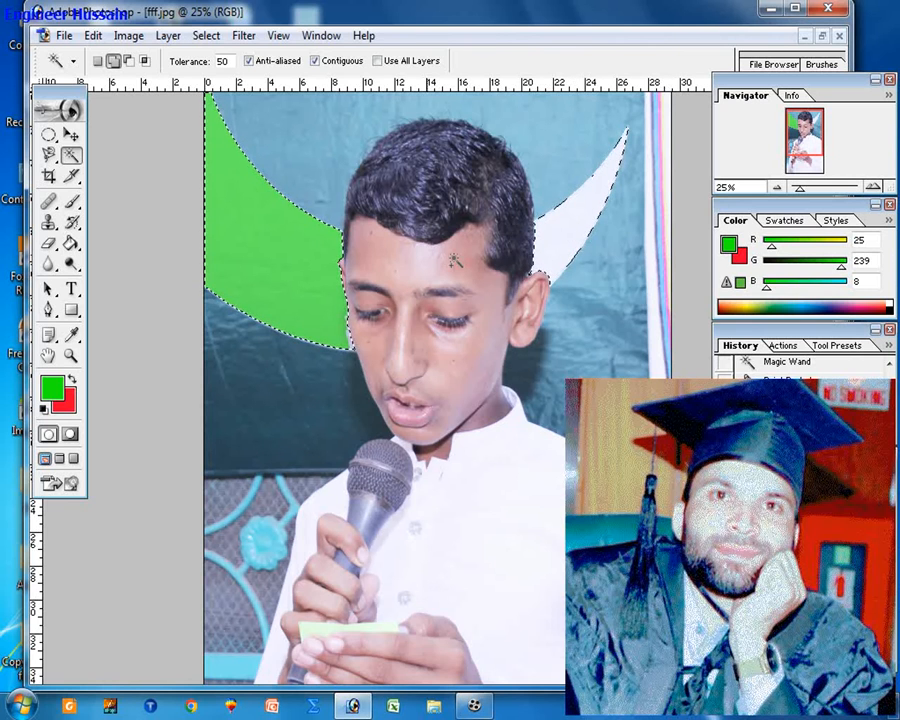
{"action": "left_click", "coordinate": [71, 243]}
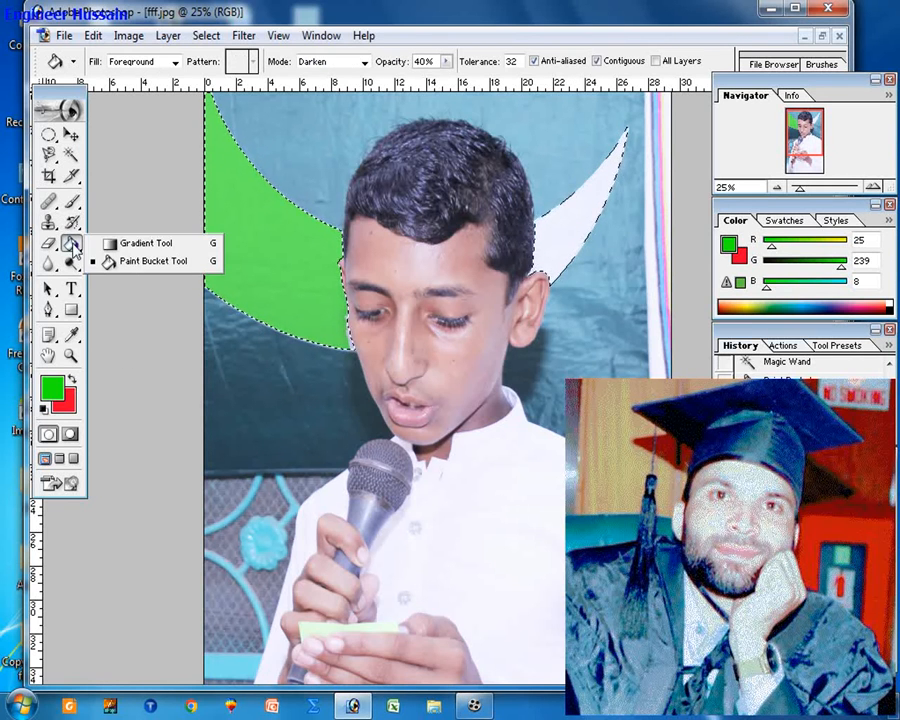
{"action": "left_click", "coordinate": [120, 260]}
{"action": "left_click", "coordinate": [550, 241]}
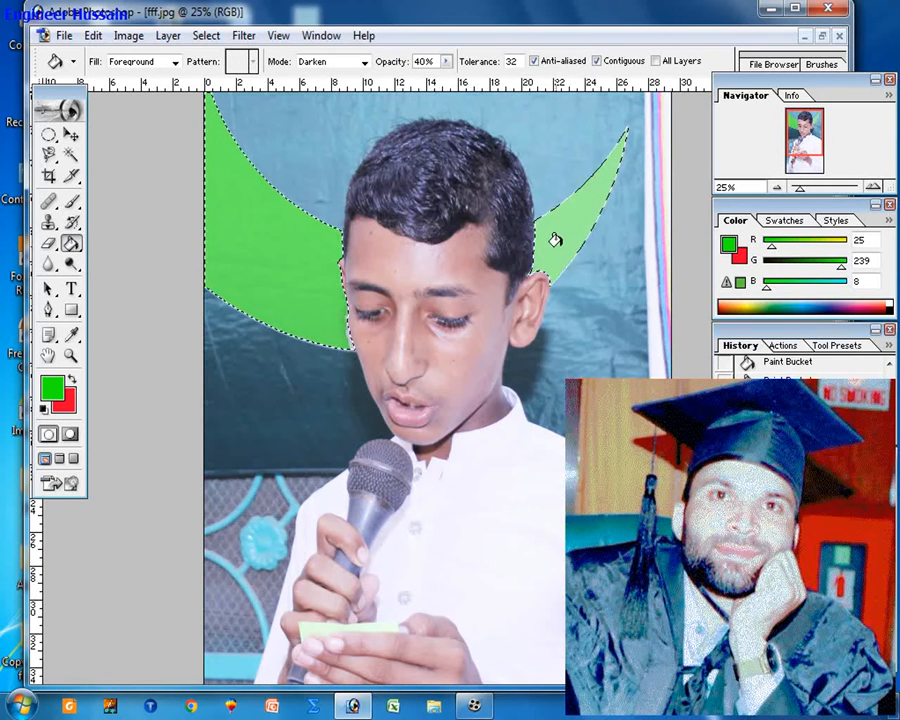
{"action": "left_click", "coordinate": [555, 223]}
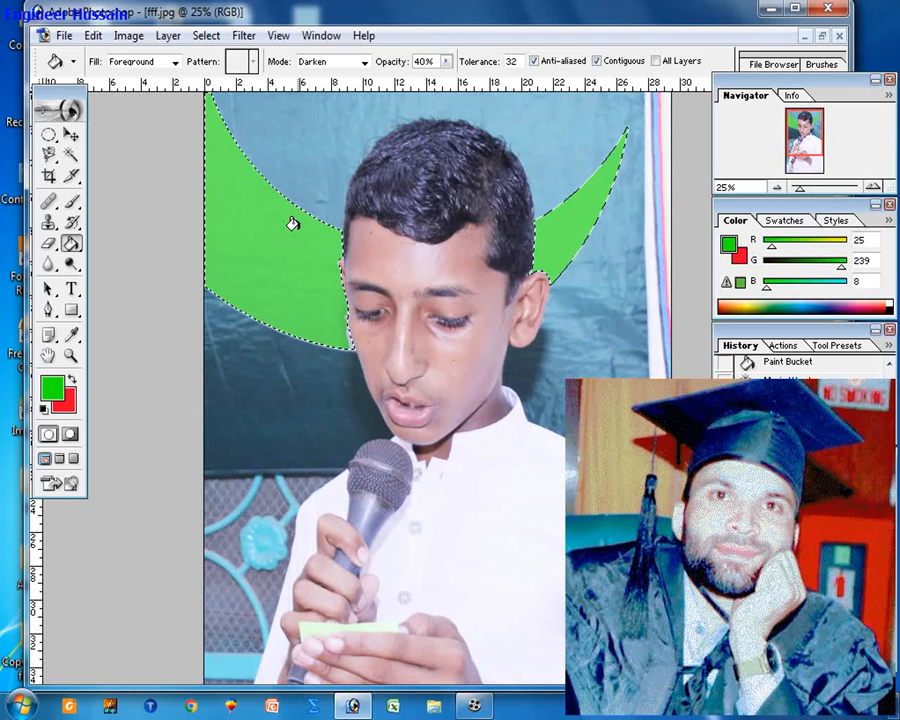
Step: Clear the selection around the green crescent
{"action": "left_click", "coordinate": [48, 155]}
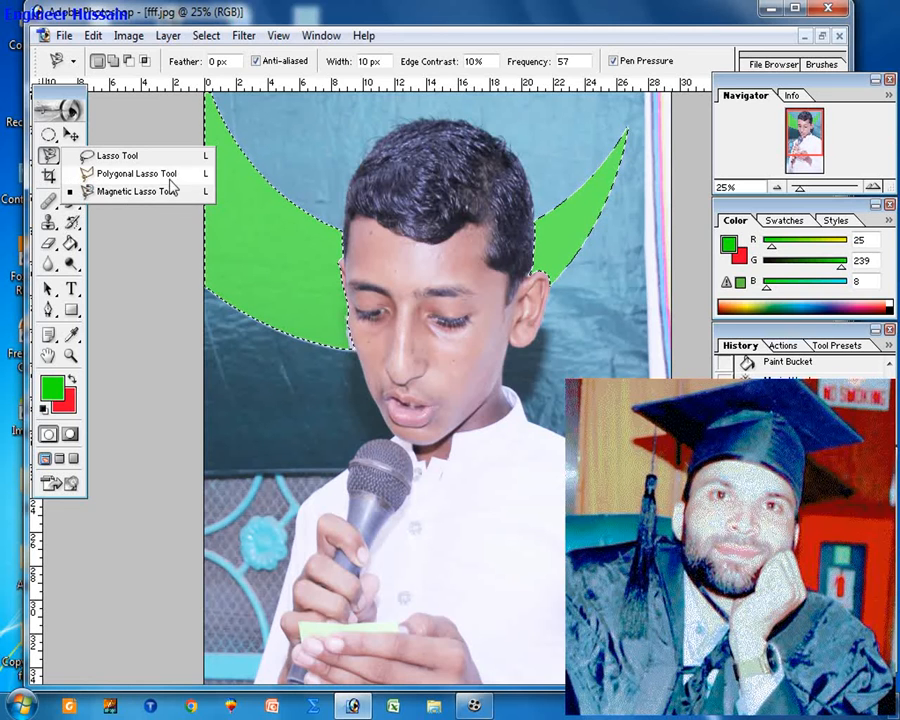
{"action": "left_click", "coordinate": [71, 134]}
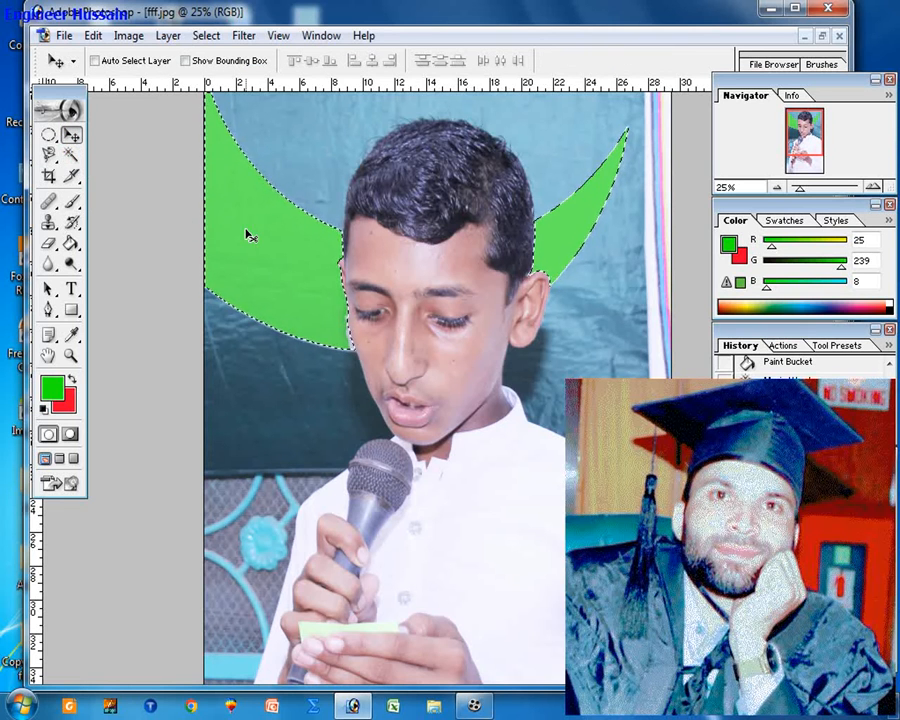
{"action": "left_click", "coordinate": [48, 134]}
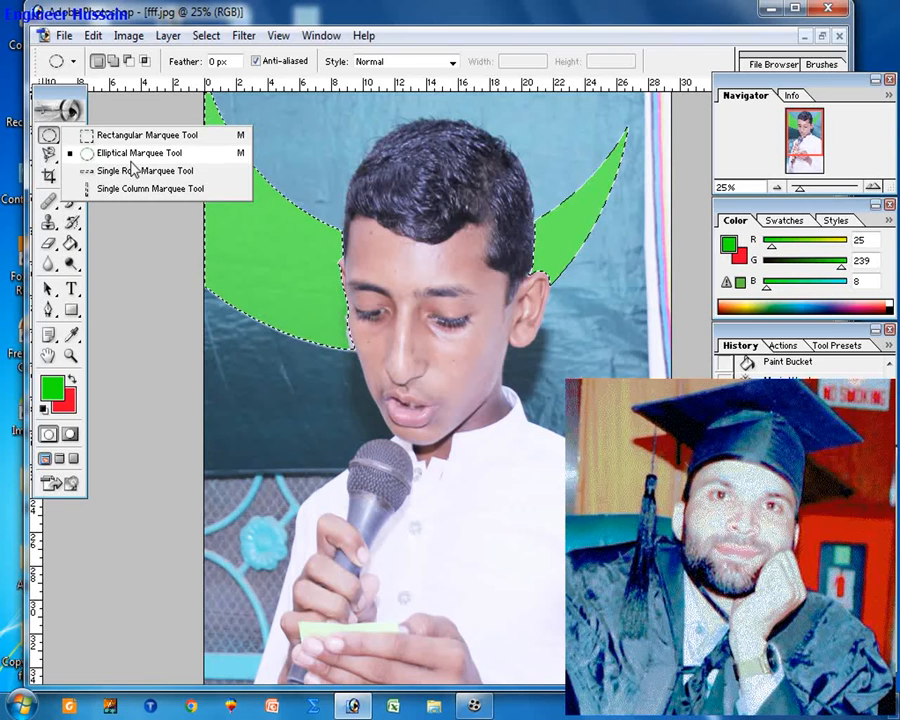
{"action": "left_click", "coordinate": [100, 117]}
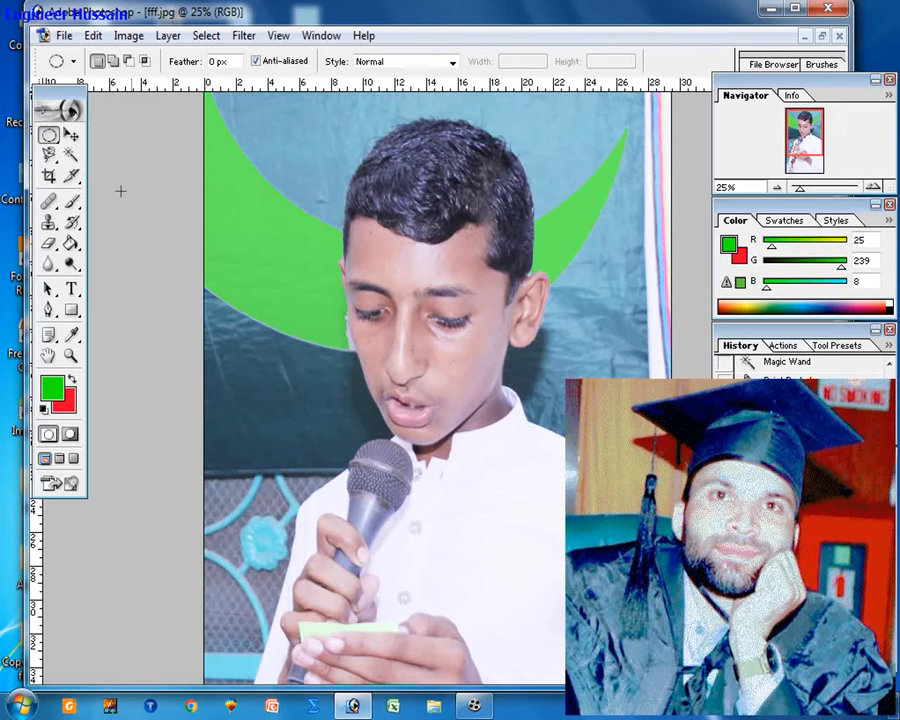
{"action": "left_click", "coordinate": [72, 156]}
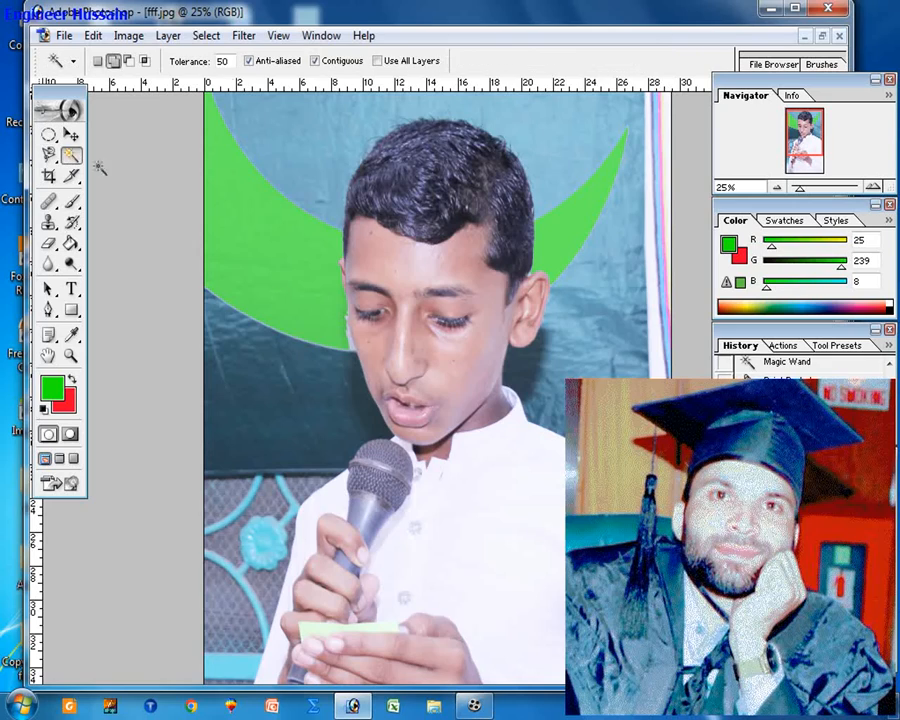
{"action": "left_click", "coordinate": [413, 272]}
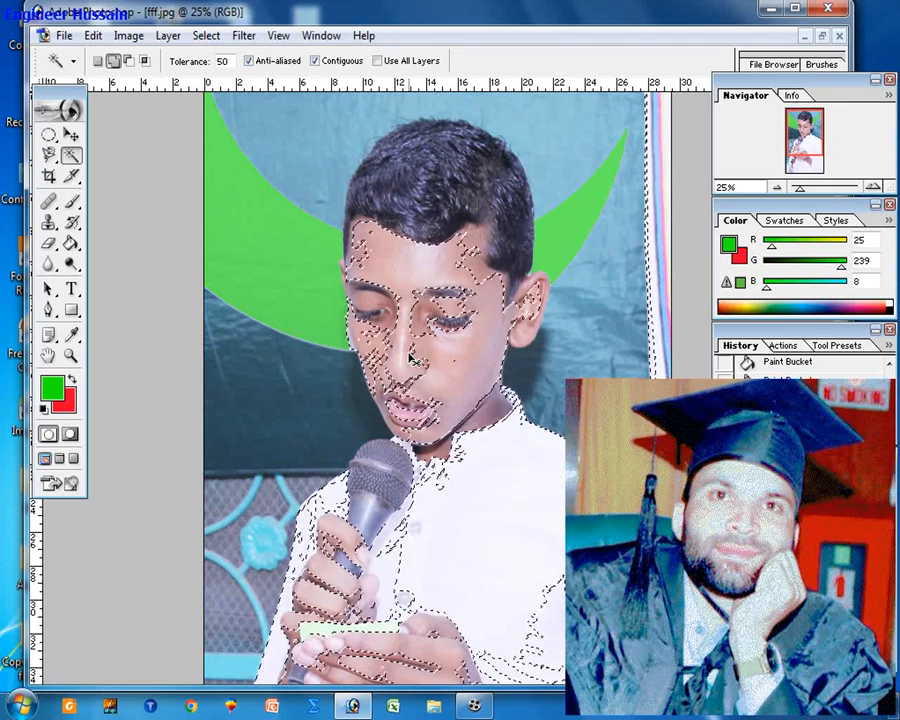
{"action": "key", "text": "ctrl+d"}
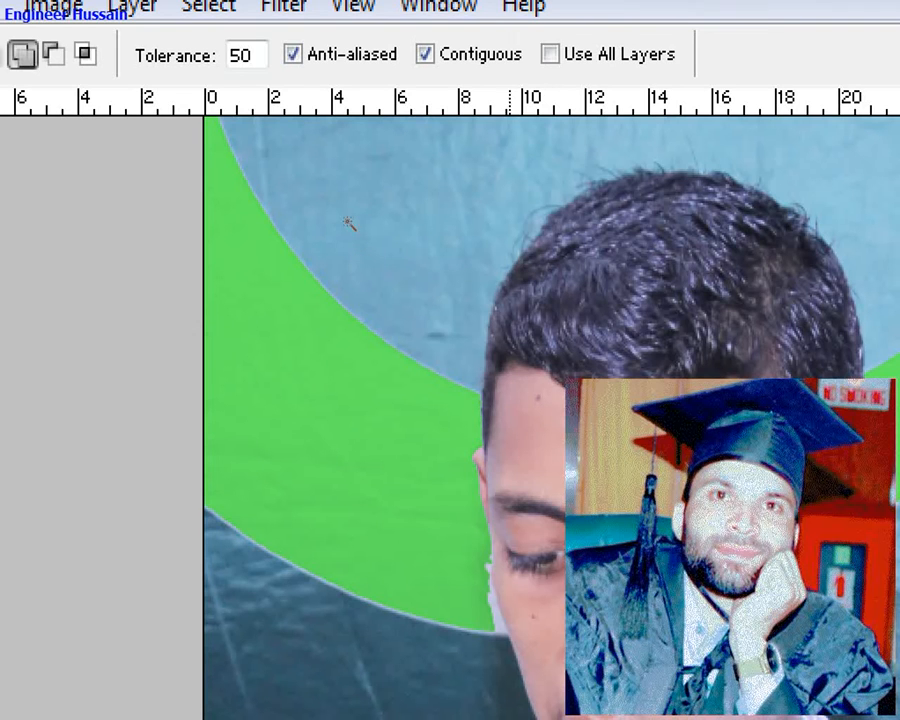
Step: Select the skin of the boy's face with the Magic Wand at a tolerance of 15, adding areas until most of it is covered
{"action": "left_click_drag", "start_coordinate": [250, 55], "coordinate": [219, 60]}
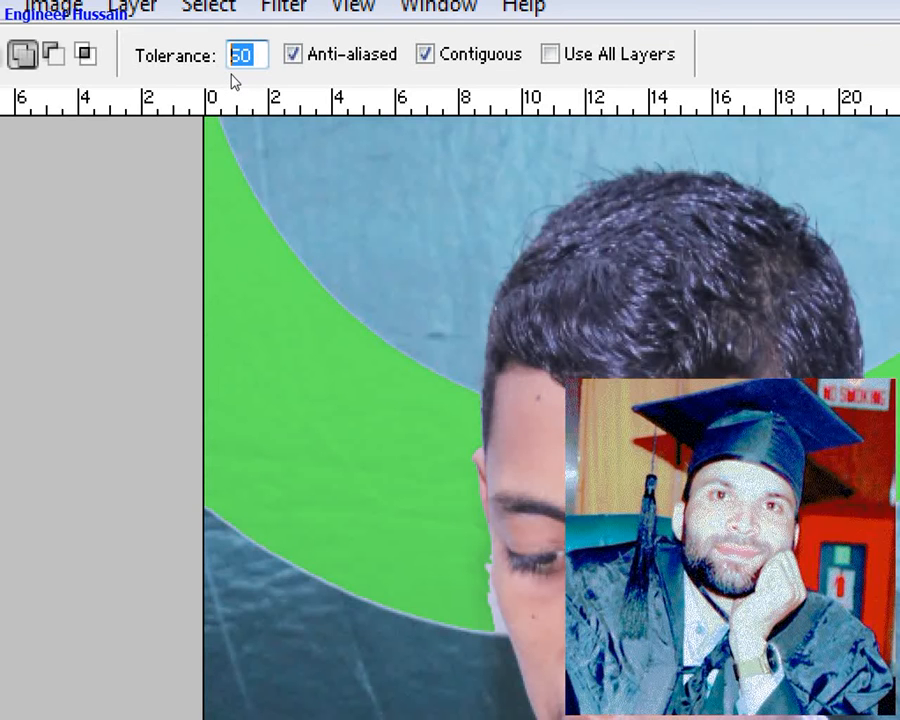
{"action": "type", "text": "15"}
{"action": "key", "text": "super"}
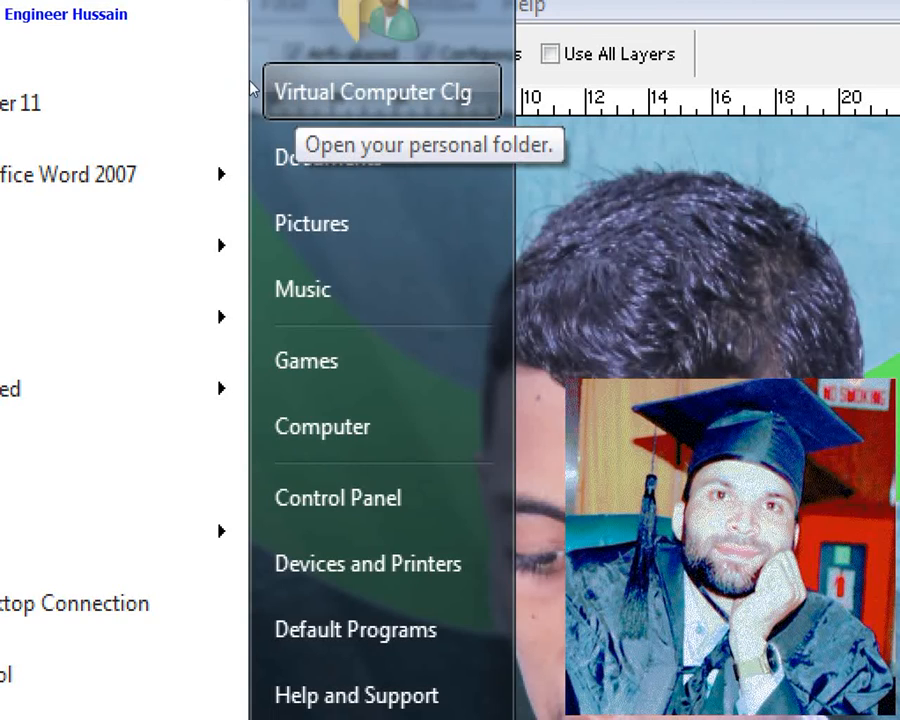
{"action": "key", "text": "super"}
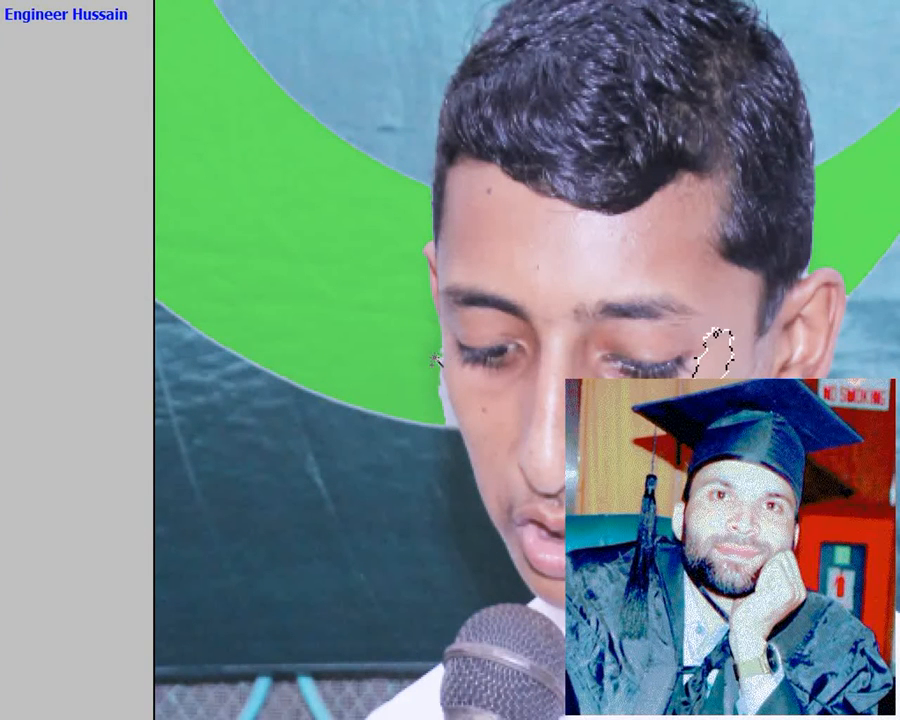
{"action": "left_click", "coordinate": [437, 360], "text": "shift"}
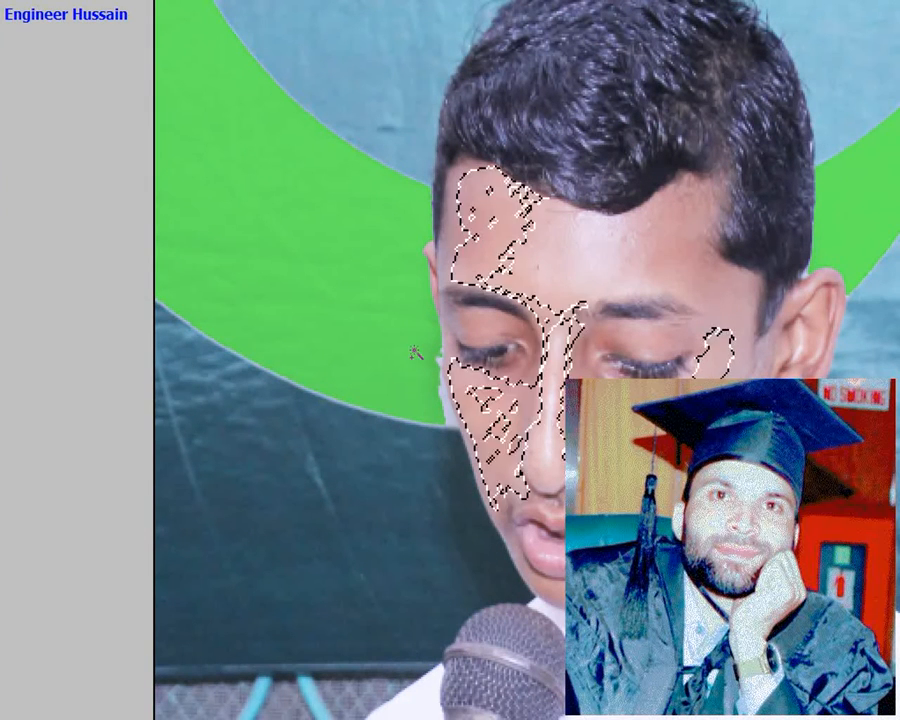
{"action": "left_click", "coordinate": [372, 341], "text": "shift"}
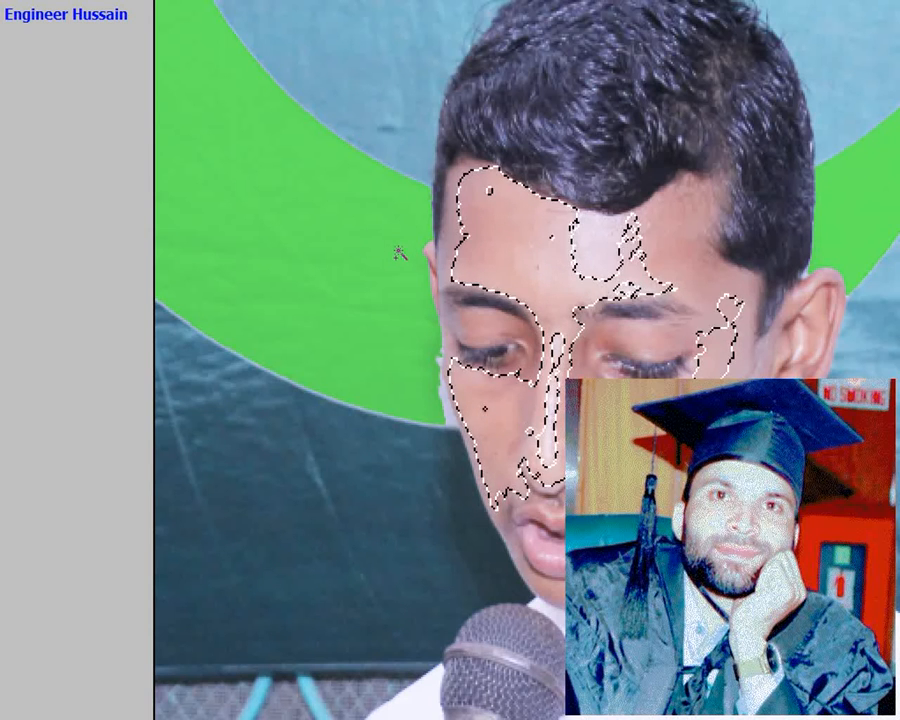
{"action": "left_click", "coordinate": [456, 261], "text": "shift"}
{"action": "left_click", "coordinate": [467, 260], "text": "shift"}
{"action": "left_click", "coordinate": [471, 258], "text": "shift"}
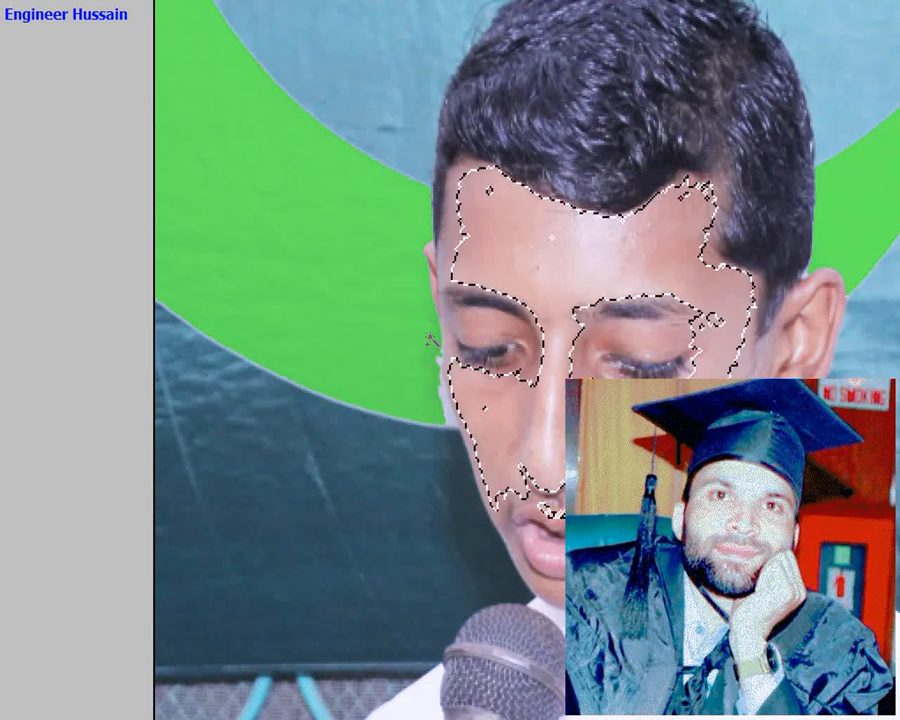
{"action": "left_click", "coordinate": [423, 326], "text": "shift"}
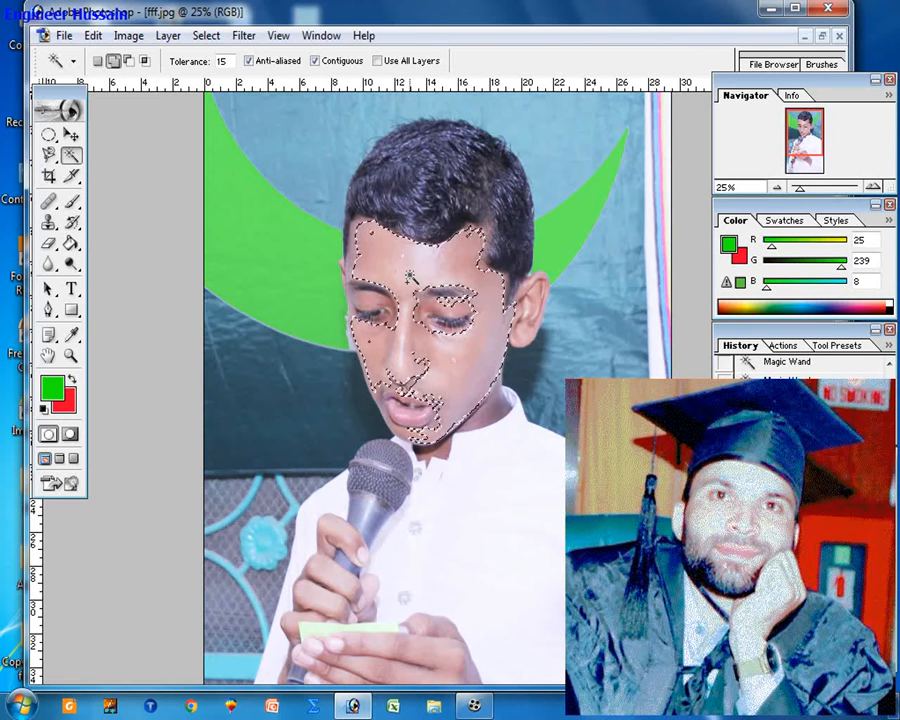
Step: Choose the Brush tool and set the foreground color to grey (RGB 163, 167, 162)
{"action": "left_click_drag", "start_coordinate": [71, 201], "coordinate": [123, 208]}
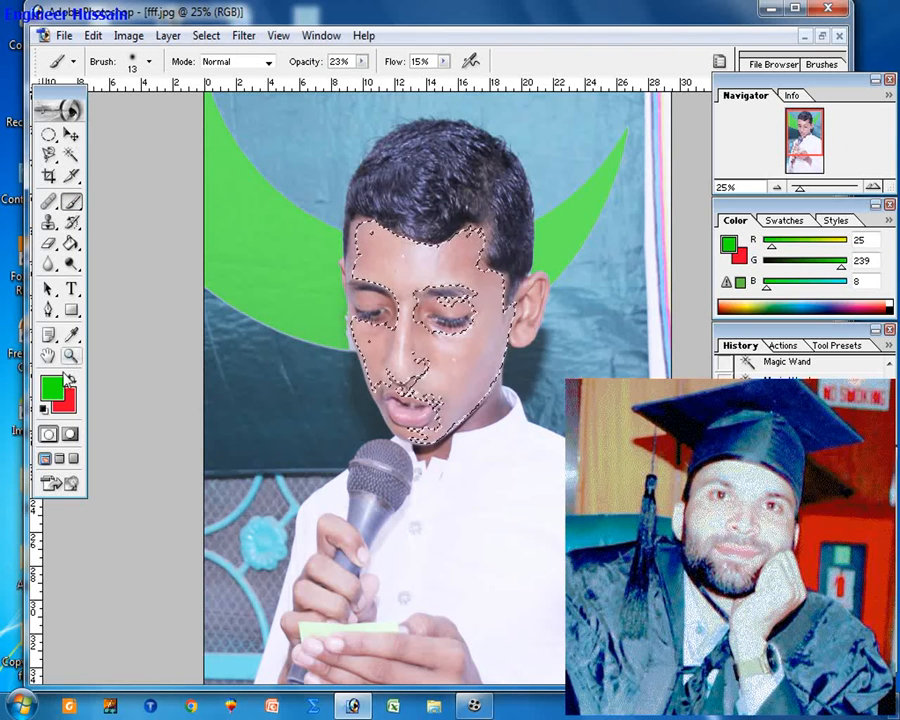
{"action": "left_click", "coordinate": [52, 386]}
{"action": "left_click_drag", "start_coordinate": [404, 249], "coordinate": [404, 232]}
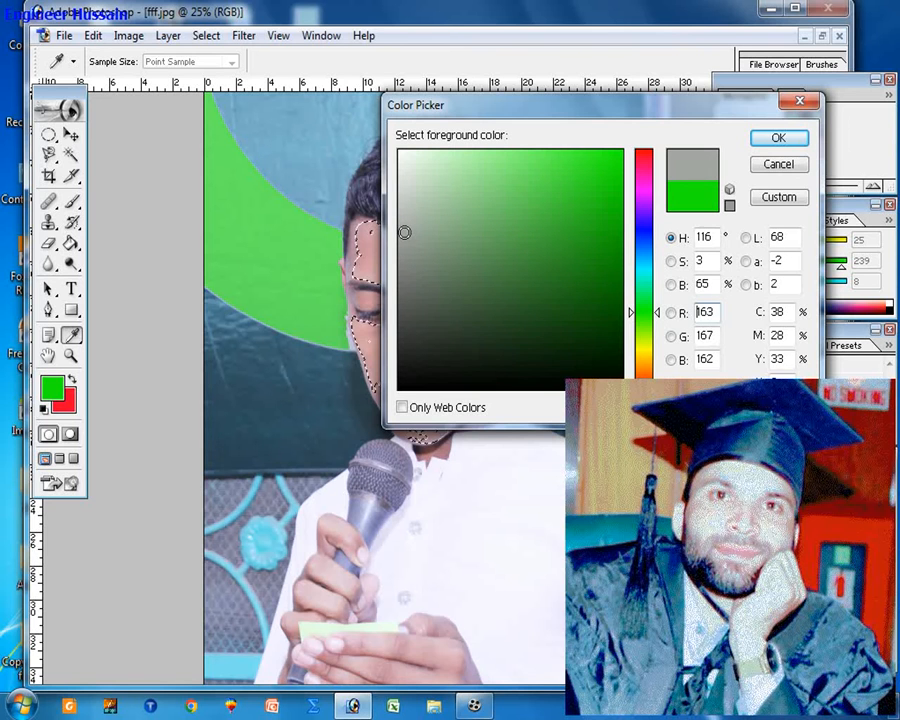
{"action": "left_click", "coordinate": [775, 138]}
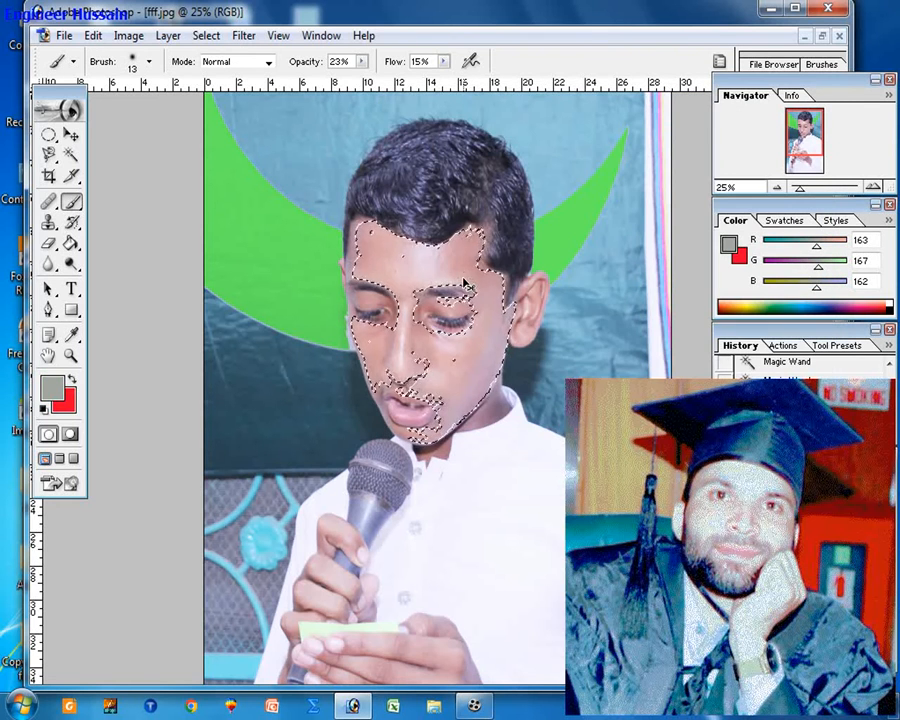
Step: Set the brush size to 97 px and paint grey over the selected skin on the nose, cheek and forehead
{"action": "key", "text": "ctrl+plus"}
{"action": "key", "text": "ctrl+plus"}
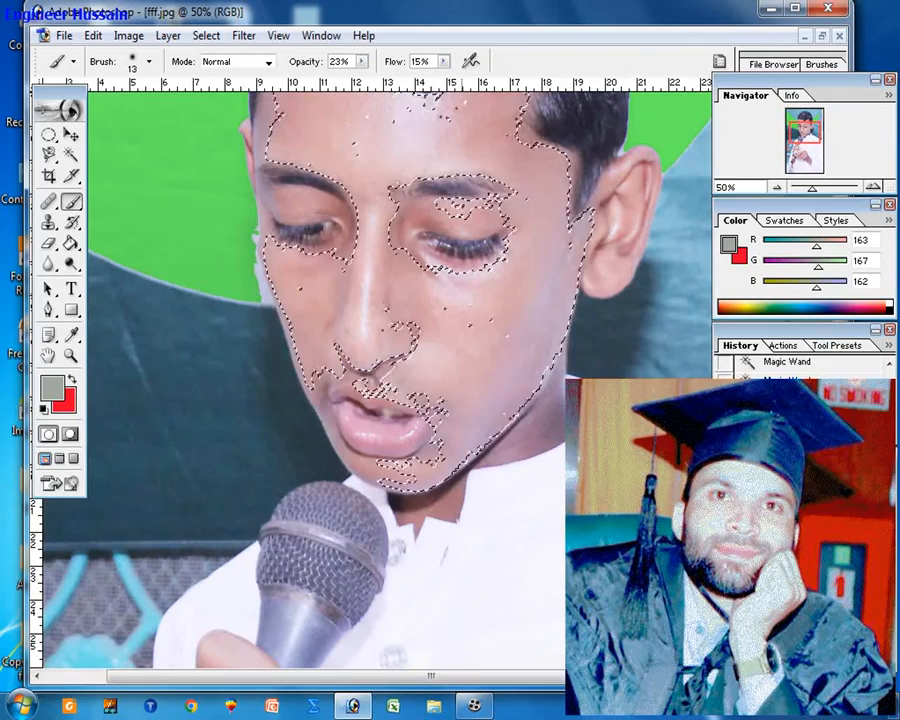
{"action": "left_click", "coordinate": [149, 61]}
{"action": "left_click_drag", "start_coordinate": [46, 108], "coordinate": [122, 112]}
{"action": "key", "text": "Return"}
{"action": "left_click_drag", "start_coordinate": [413, 276], "coordinate": [407, 264]}
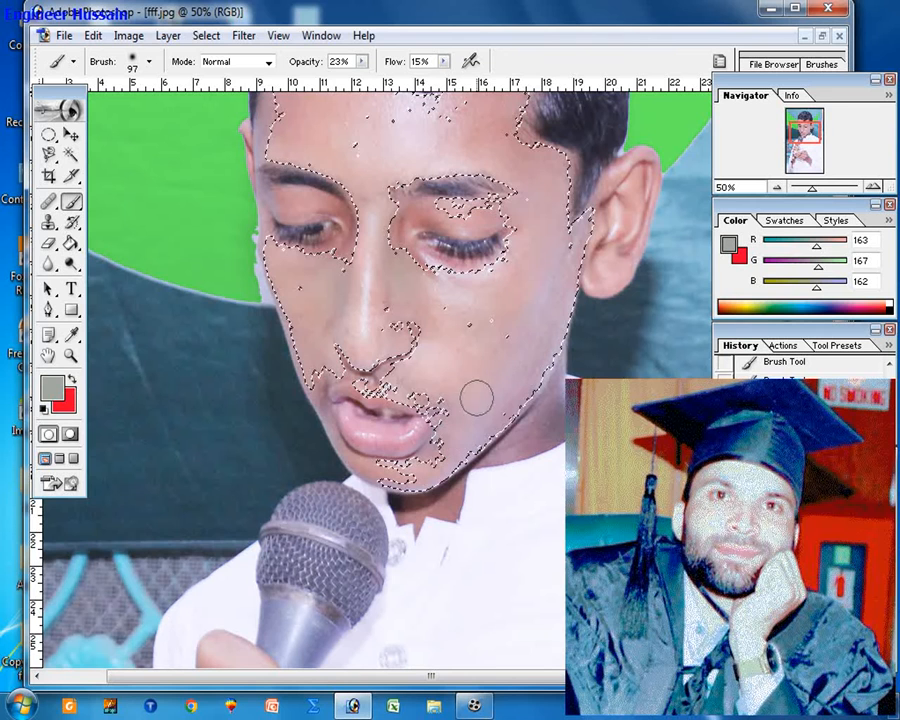
{"action": "left_click_drag", "start_coordinate": [489, 118], "coordinate": [486, 220]}
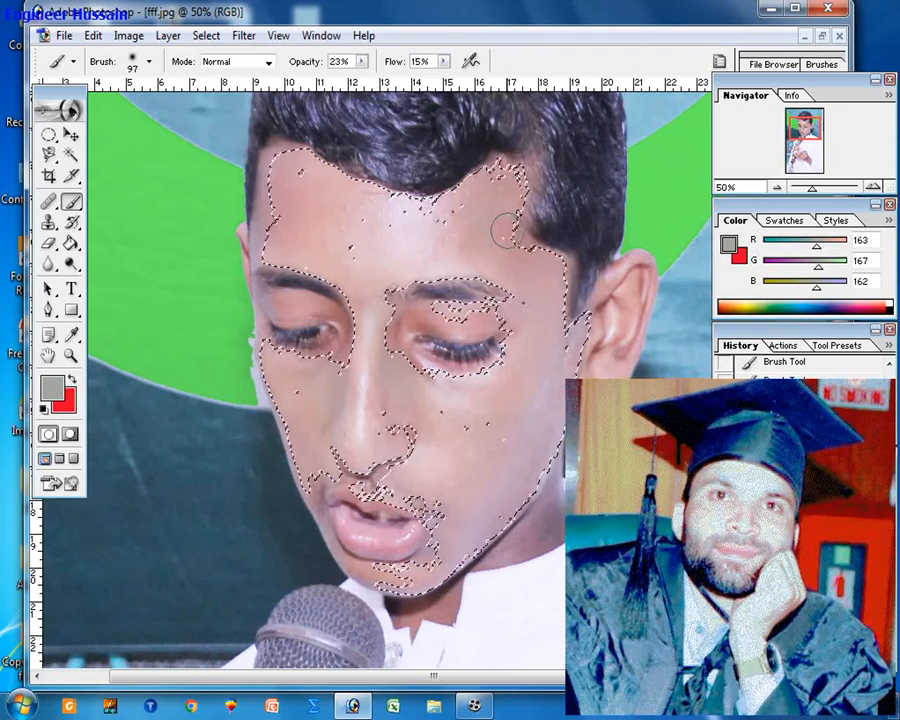
Step: Set the brush flow and opacity to 25% each and paint grey over the selected forehead skin
{"action": "left_click", "coordinate": [445, 64]}
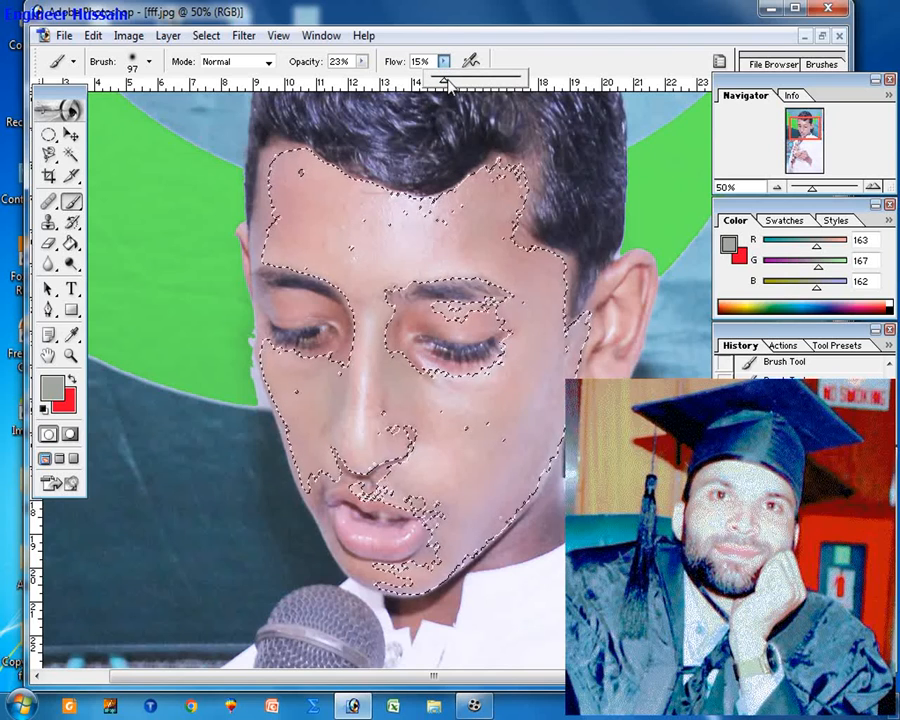
{"action": "left_click_drag", "start_coordinate": [445, 85], "coordinate": [453, 86]}
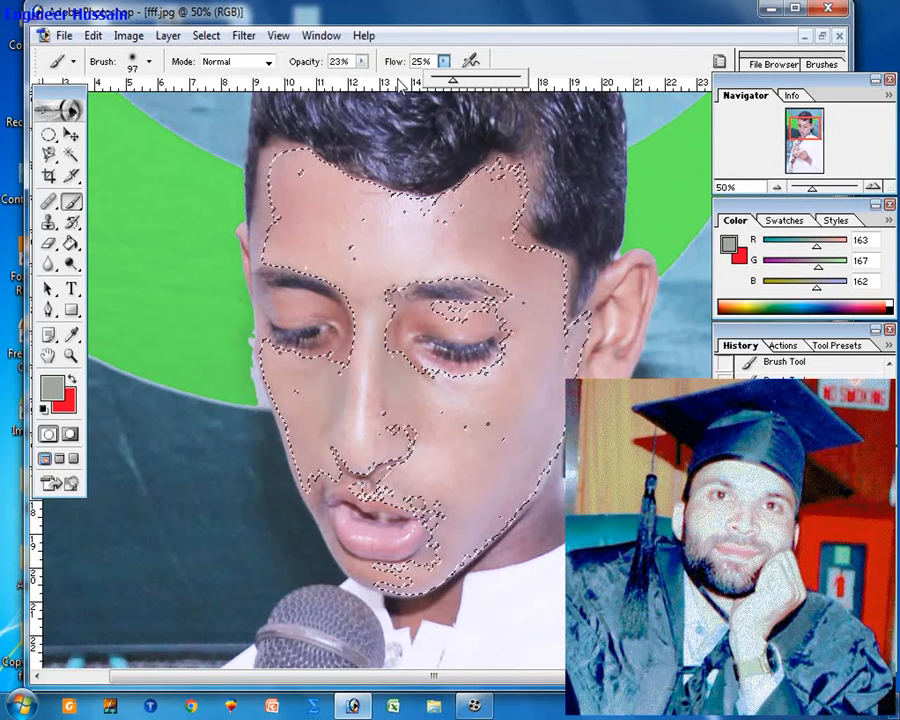
{"action": "left_click", "coordinate": [362, 67]}
{"action": "left_click_drag", "start_coordinate": [364, 80], "coordinate": [366, 85]}
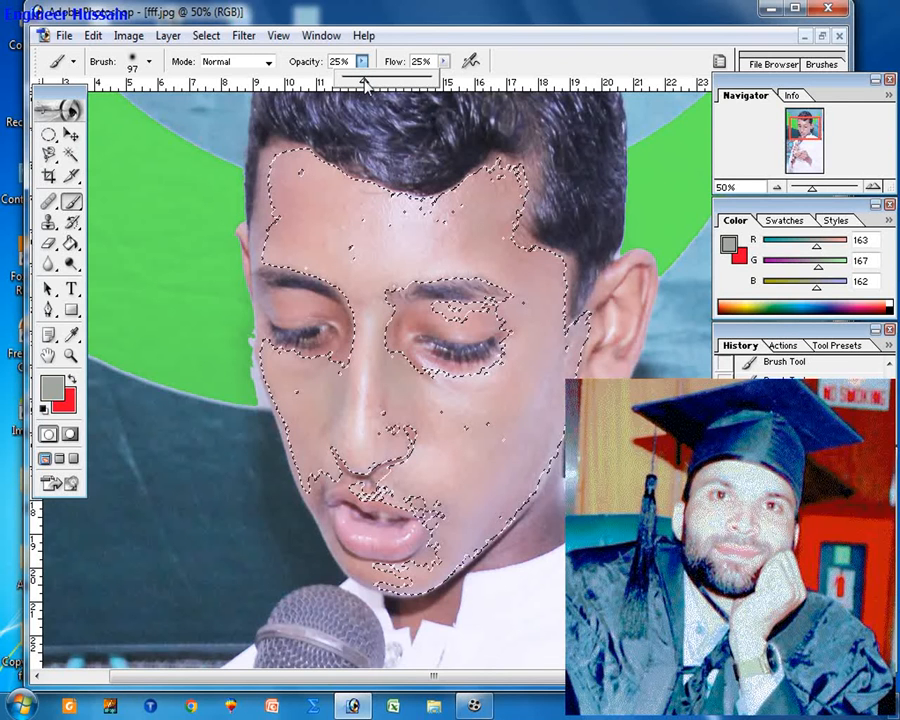
{"action": "left_click", "coordinate": [391, 255]}
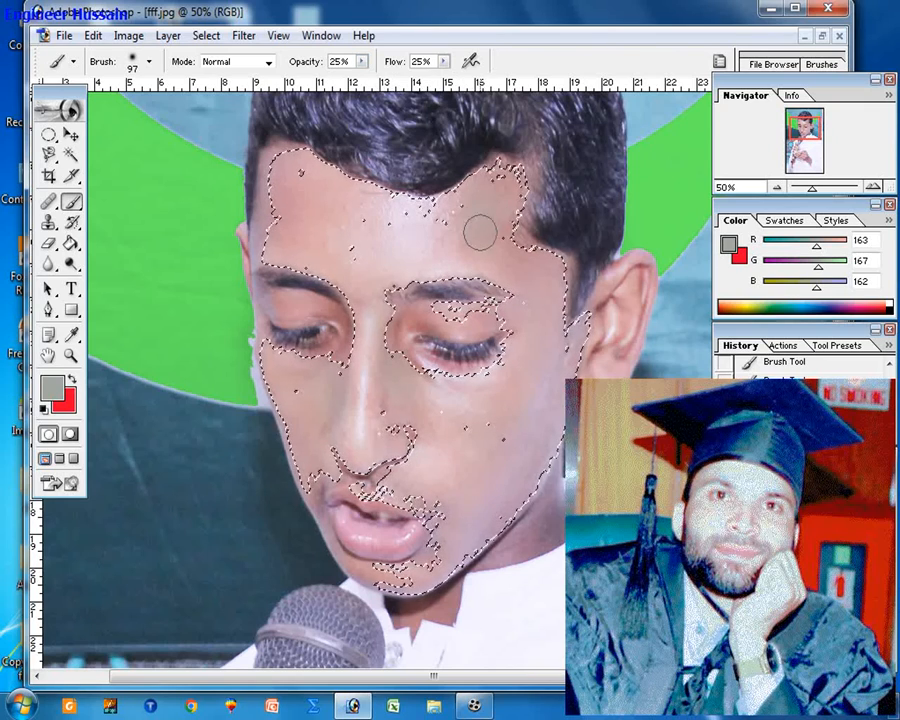
{"action": "mouse_move", "coordinate": [468, 195]}
{"action": "left_mouse_down"}
{"action": "mouse_move", "coordinate": [478, 241]}
{"action": "mouse_move", "coordinate": [518, 262]}
{"action": "left_mouse_up"}
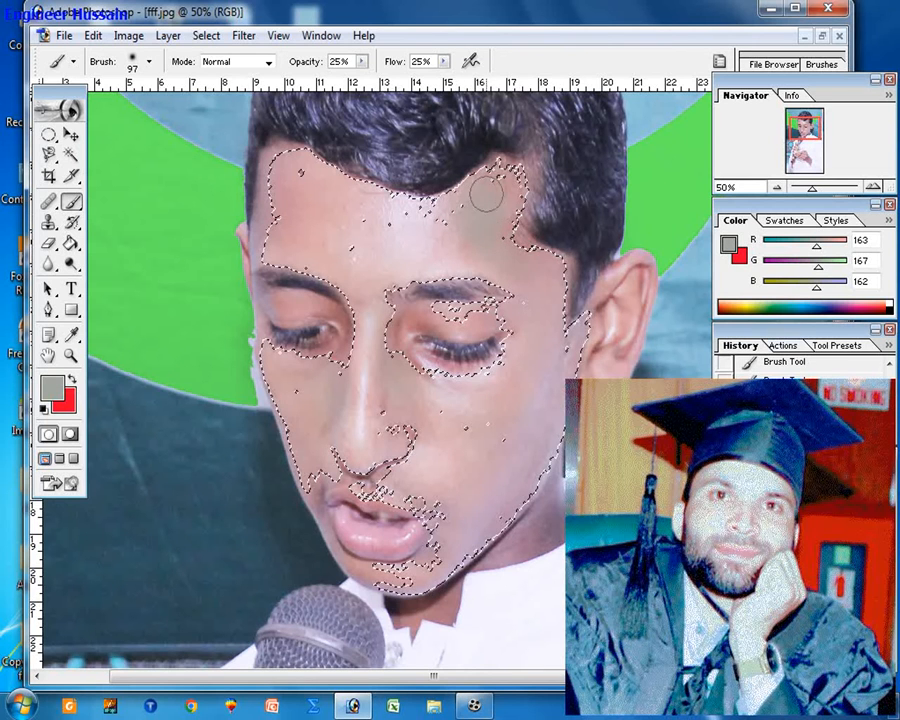
{"action": "mouse_move", "coordinate": [520, 268]}
{"action": "left_mouse_down"}
{"action": "mouse_move", "coordinate": [540, 330]}
{"action": "mouse_move", "coordinate": [514, 290]}
{"action": "mouse_move", "coordinate": [503, 246]}
{"action": "left_mouse_up"}
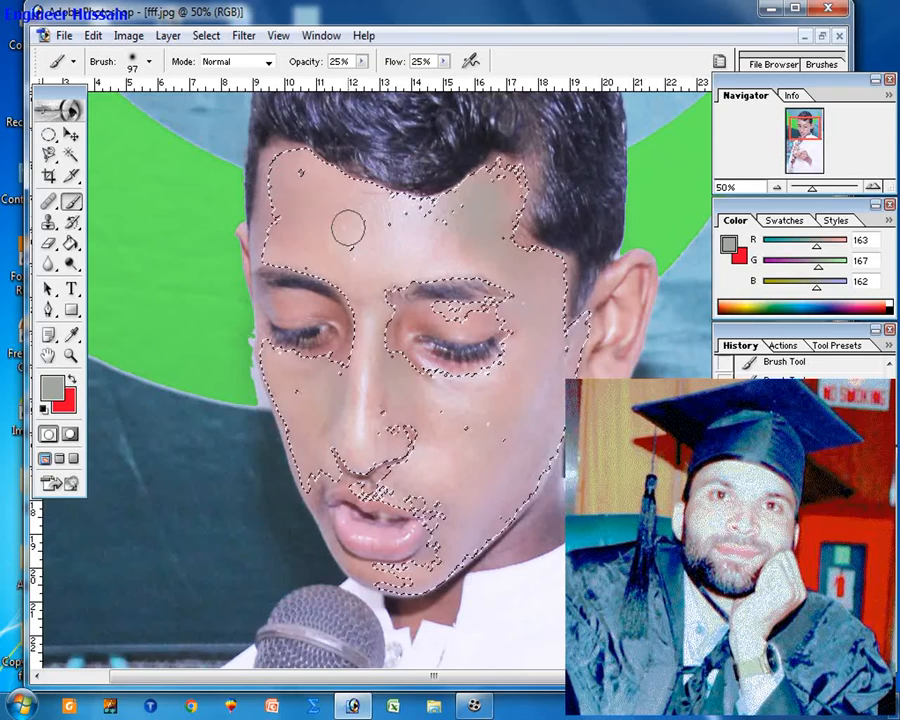
Step: Add the neck skin beside the collar to the Magic Wand selection, brush it grey and clear the selection
{"action": "left_click", "coordinate": [71, 155]}
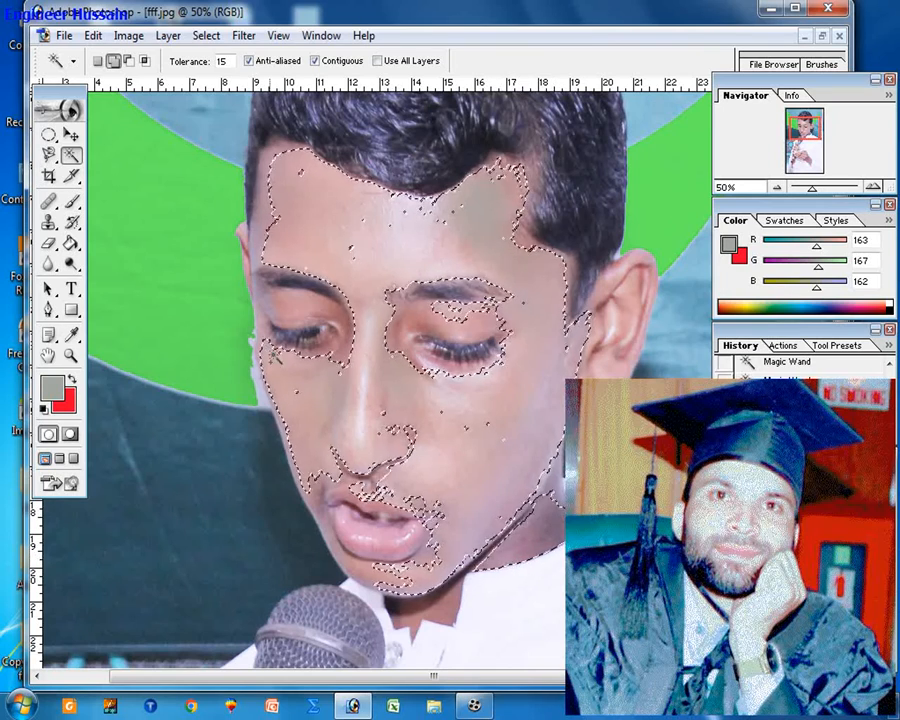
{"action": "left_click", "coordinate": [71, 201]}
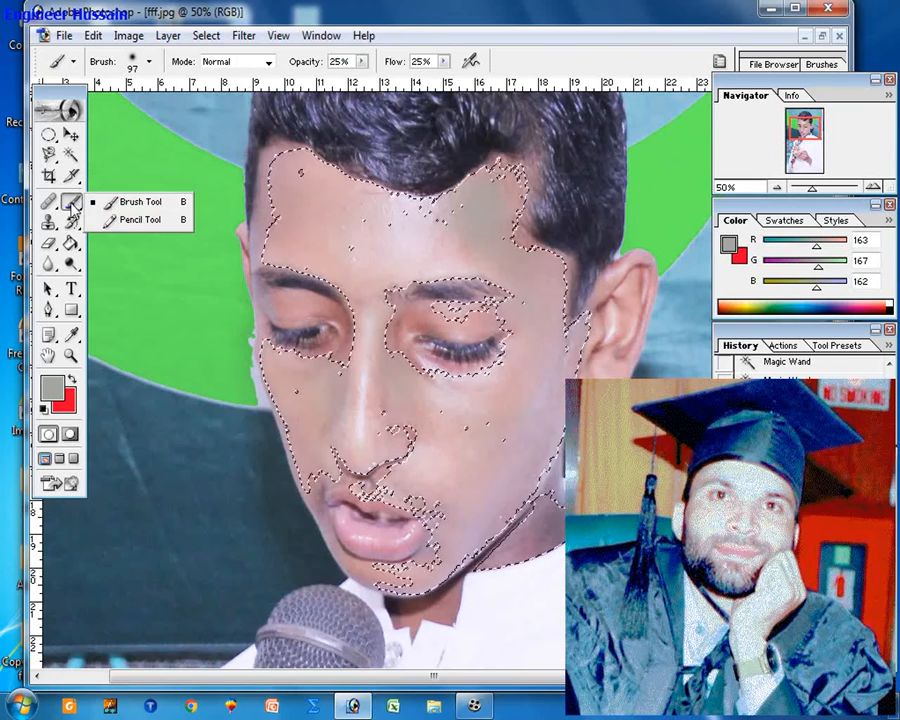
{"action": "left_click", "coordinate": [130, 199]}
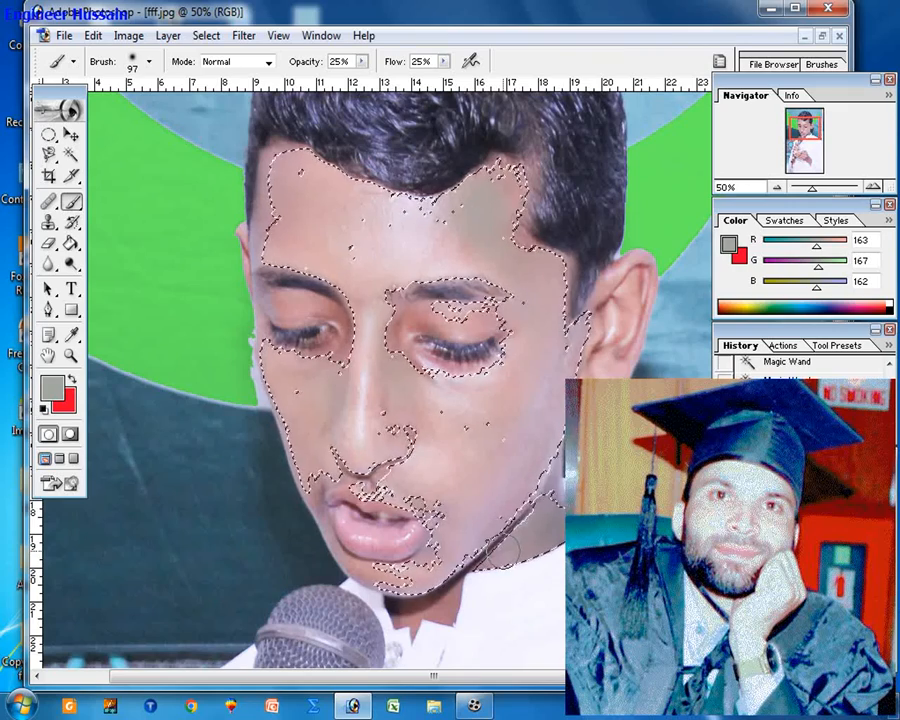
{"action": "key", "text": "ctrl+minus"}
{"action": "key", "text": "ctrl+minus"}
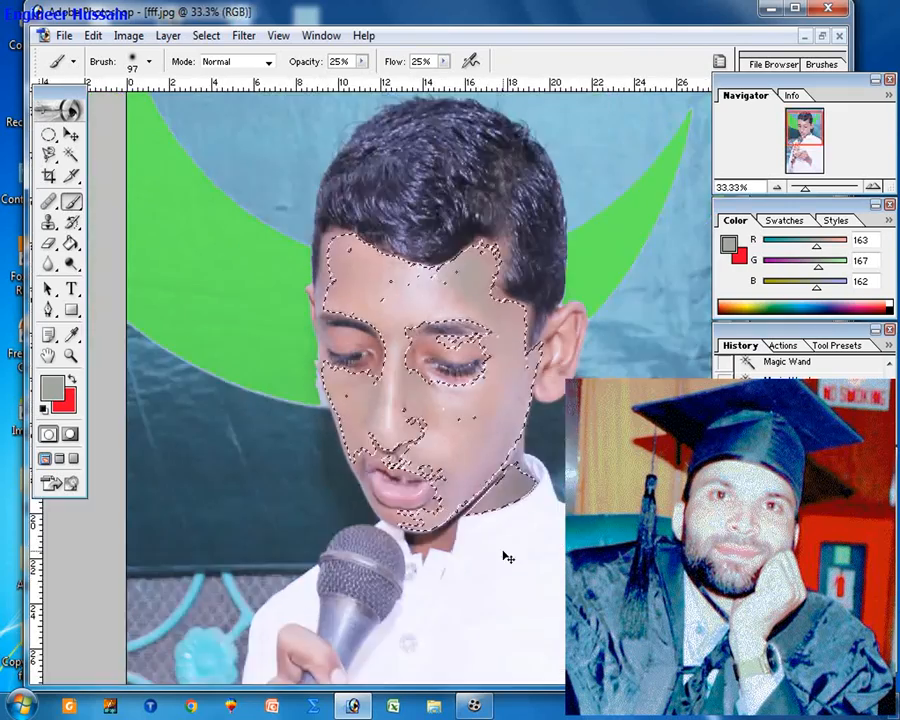
{"action": "key", "text": "ctrl+d"}
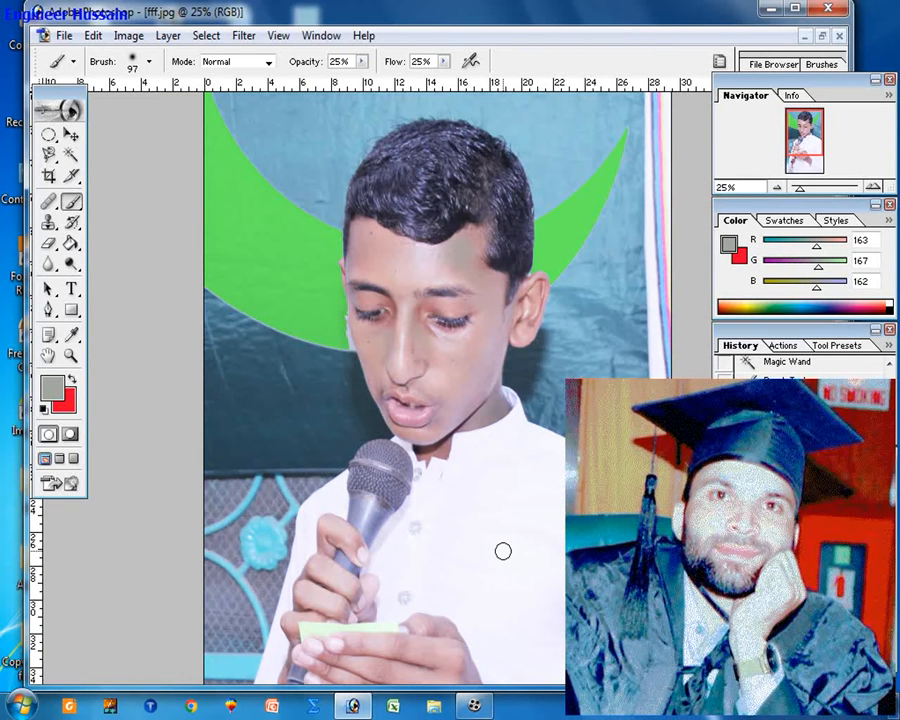
Step: Open the photo hasee from the Boys Compile Photos folder
{"action": "key", "text": "ctrl+o"}
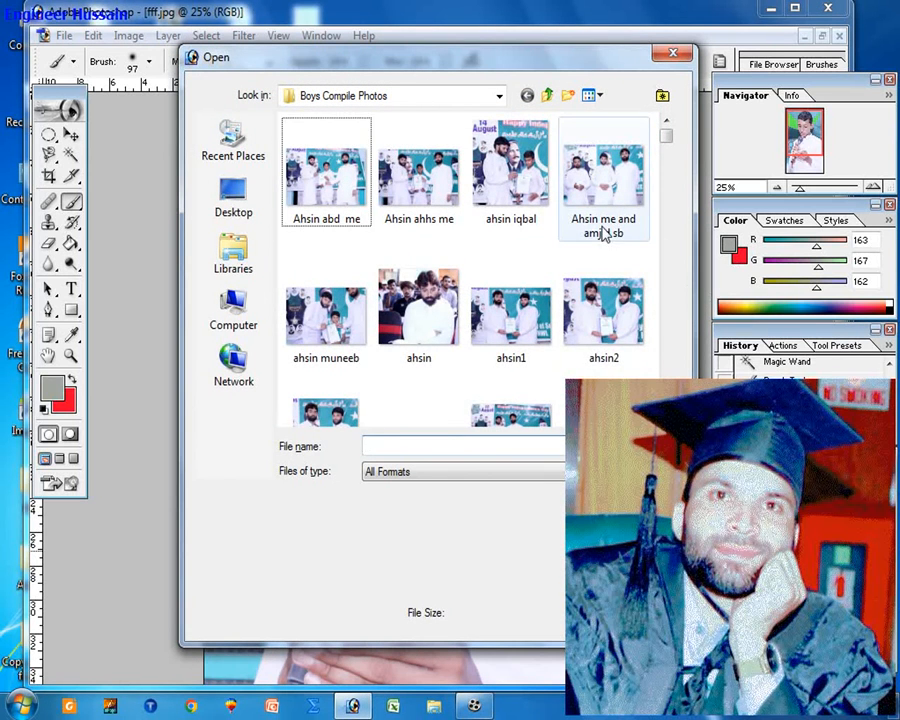
{"action": "scroll", "coordinate": [600, 227], "scroll_direction": "down", "scroll_amount": 5}
{"action": "scroll", "coordinate": [603, 240], "scroll_direction": "down", "scroll_amount": 2}
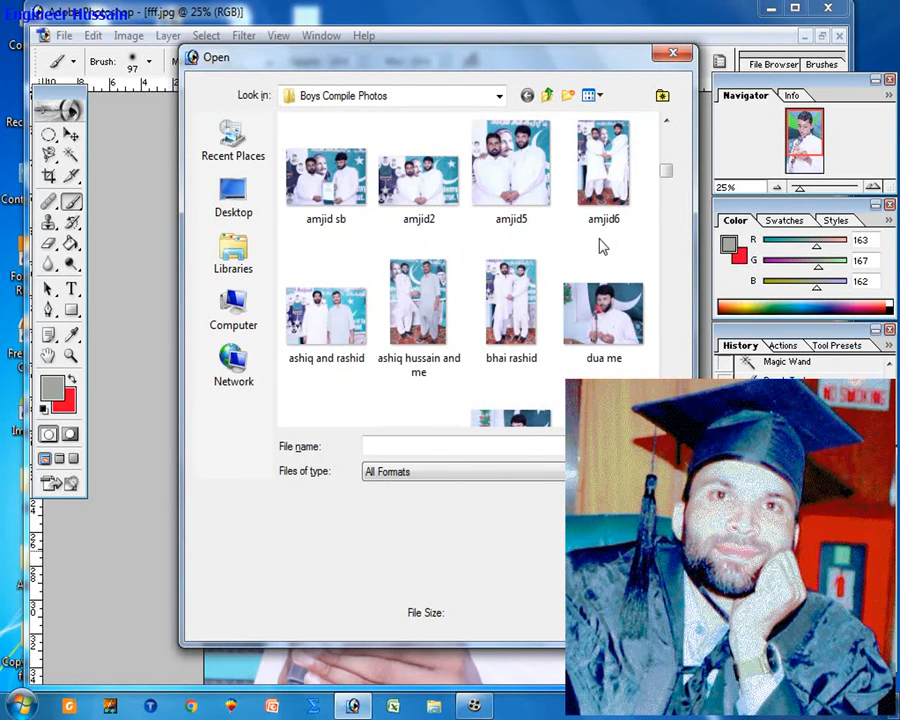
{"action": "scroll", "coordinate": [598, 250], "scroll_direction": "down", "scroll_amount": 3}
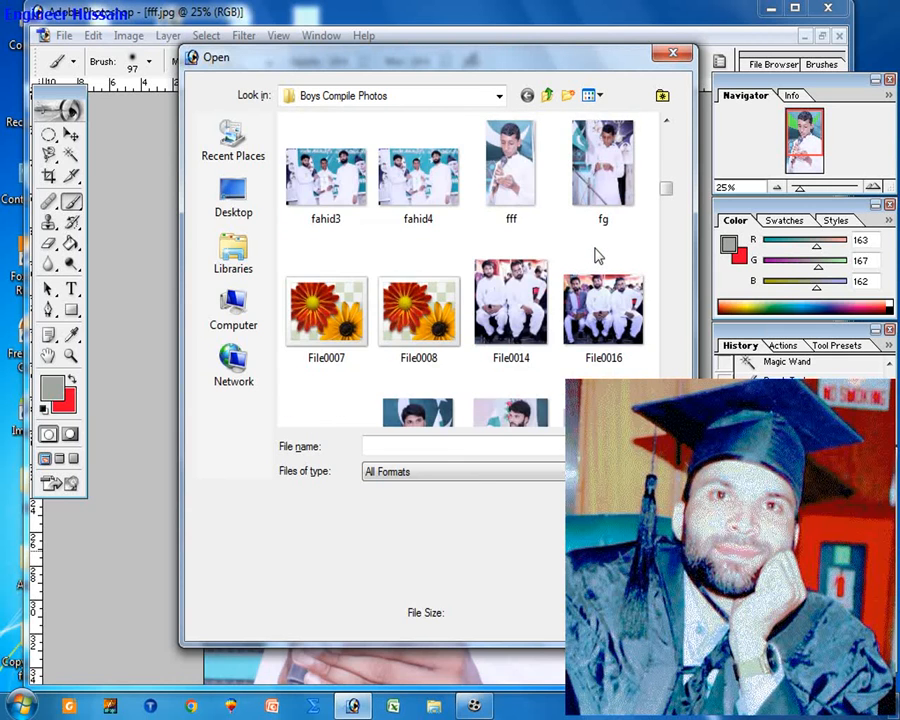
{"action": "scroll", "coordinate": [596, 256], "scroll_direction": "down", "scroll_amount": 8}
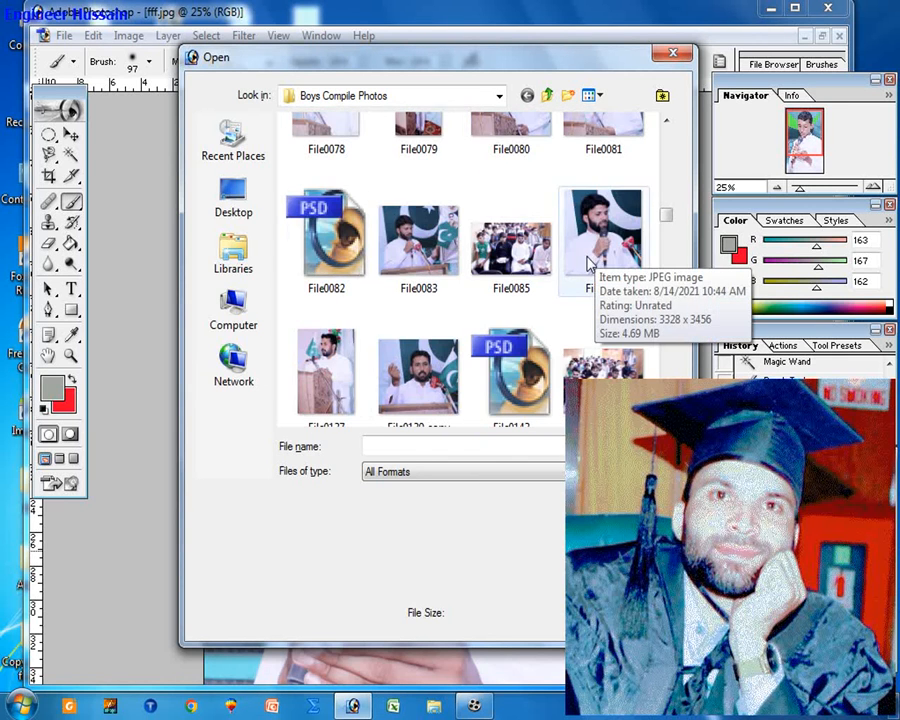
{"action": "scroll", "coordinate": [588, 262], "scroll_direction": "down", "scroll_amount": 6}
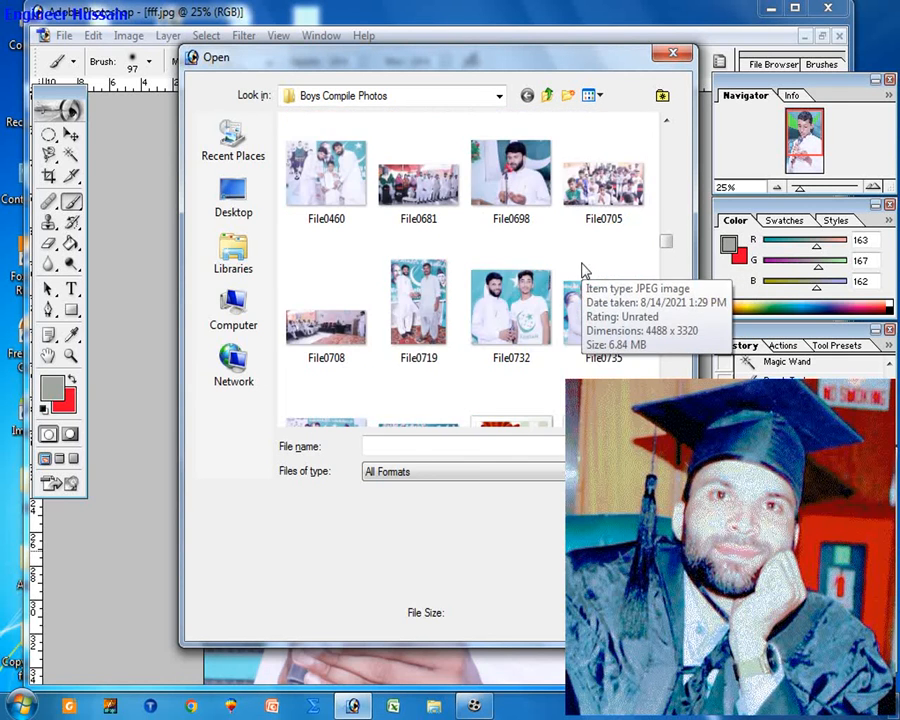
{"action": "scroll", "coordinate": [590, 290], "scroll_direction": "down", "scroll_amount": 8}
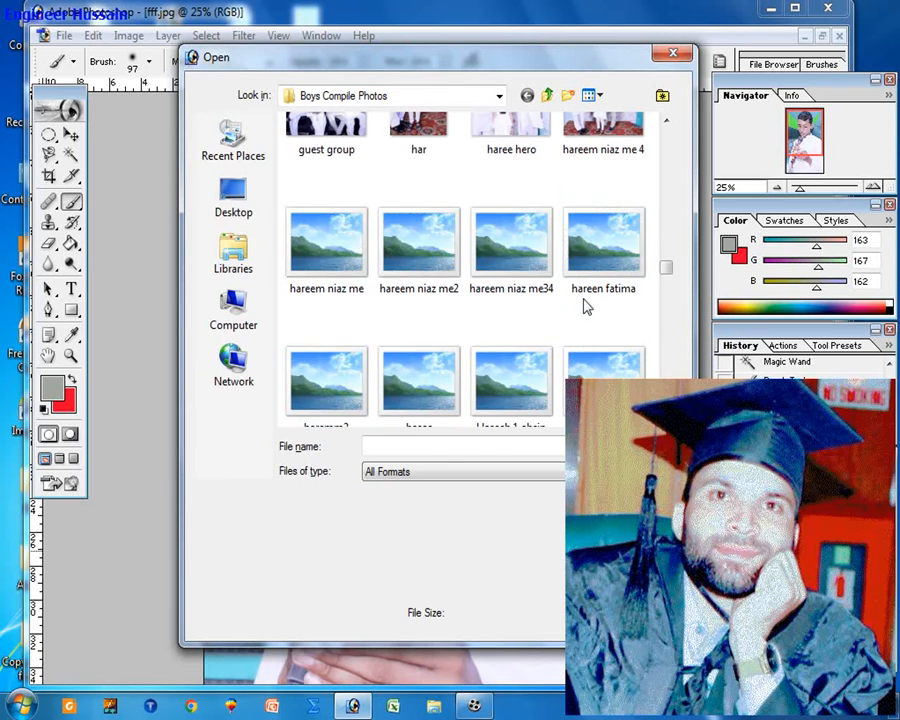
{"action": "left_click", "coordinate": [418, 370]}
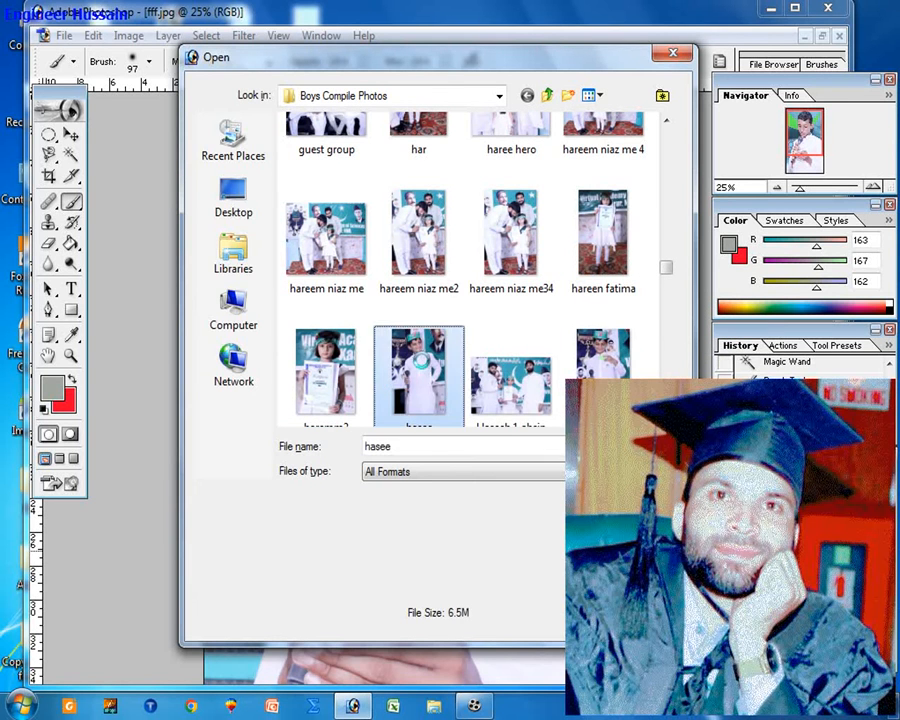
{"action": "right_click", "coordinate": [420, 372]}
{"action": "left_click", "coordinate": [465, 216]}
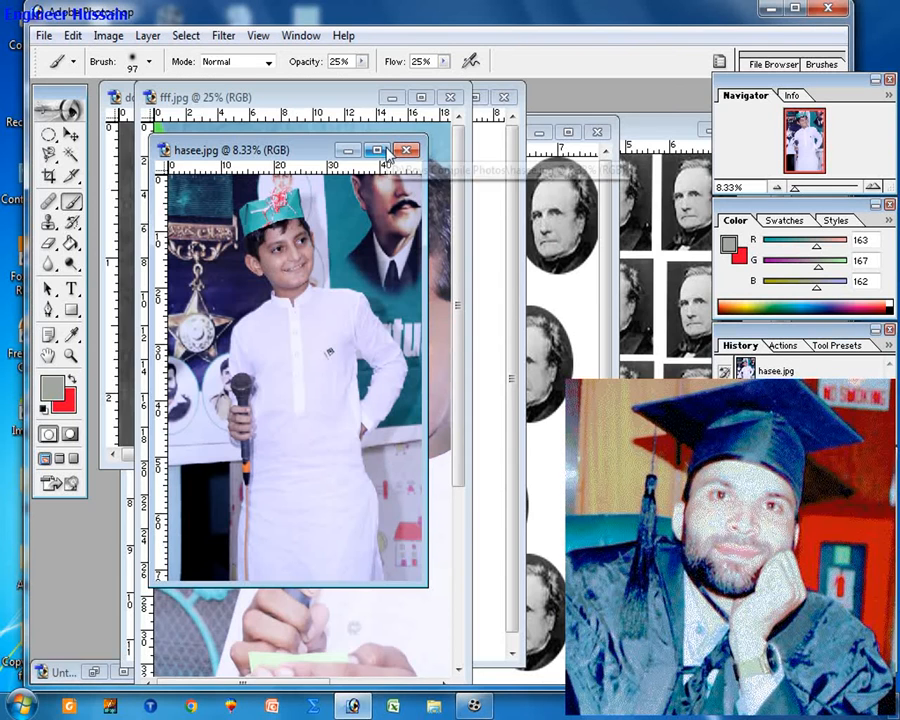
Step: Maximize the hasee.jpg window and view the boy's head and upper body at 16.67%
{"action": "left_click", "coordinate": [382, 151]}
{"action": "key", "text": "ctrl+0"}
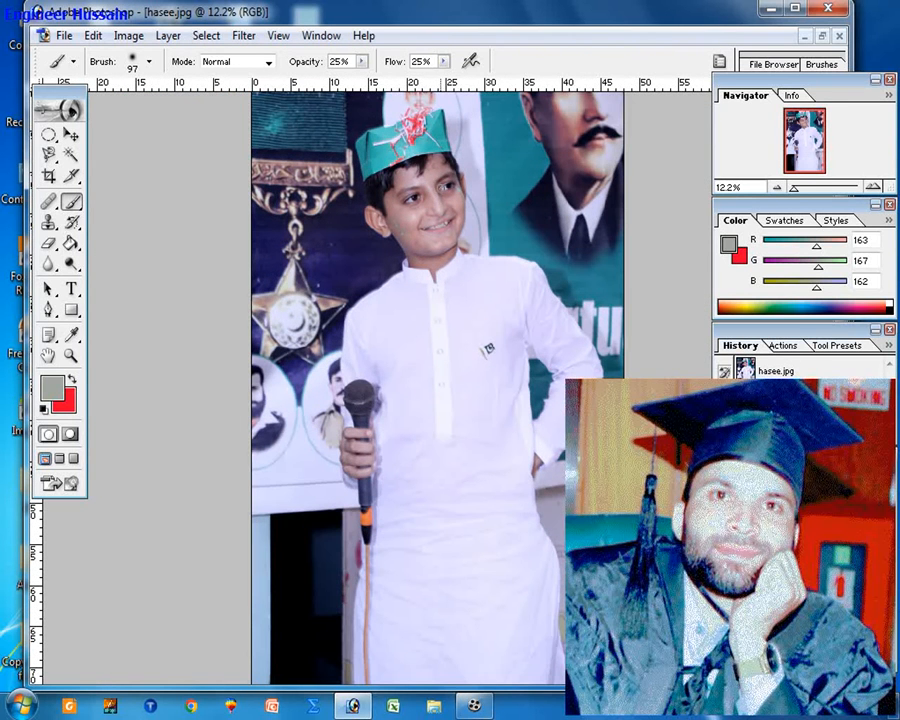
{"action": "key", "text": "ctrl+plus"}
{"action": "key", "text": "ctrl+plus"}
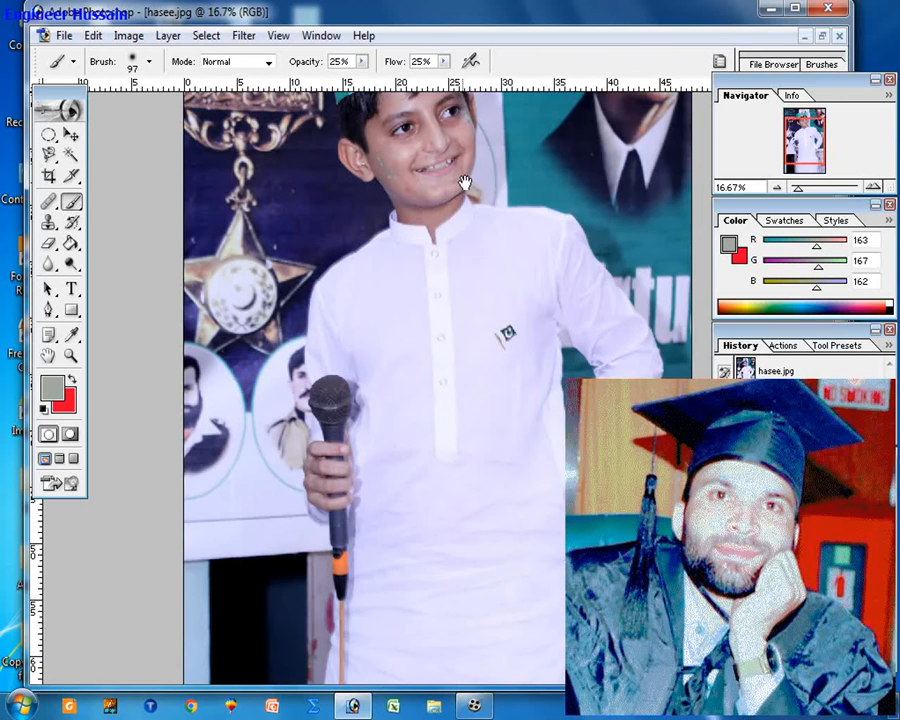
{"action": "left_click_drag", "start_coordinate": [463, 184], "coordinate": [436, 352]}
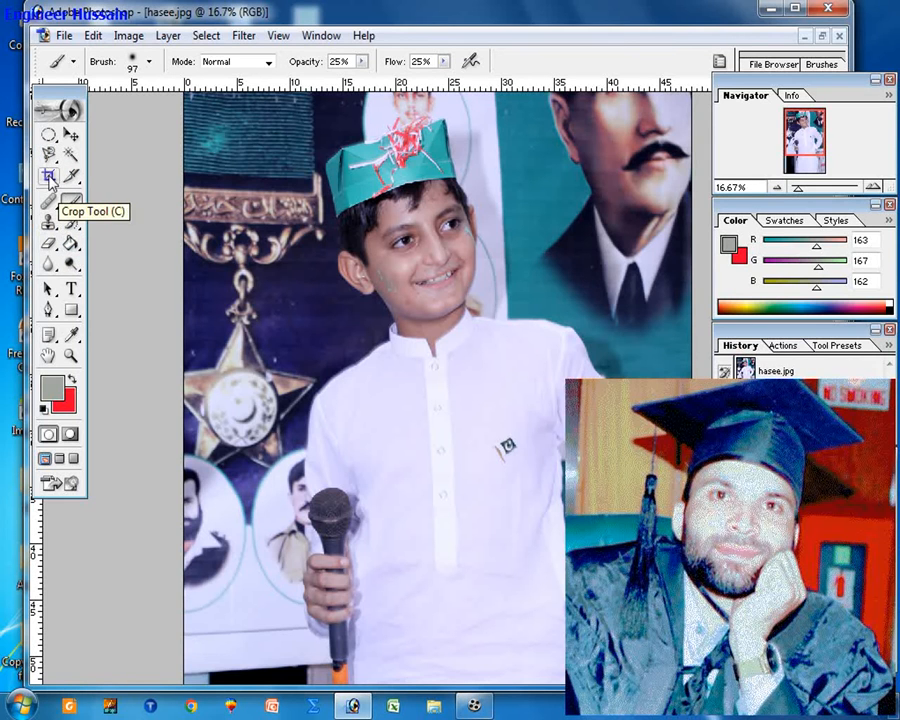
Step: Switch to fff.jpg and crop it in two passes down to the boy's head, shoulders and microphone
{"action": "left_click", "coordinate": [820, 35]}
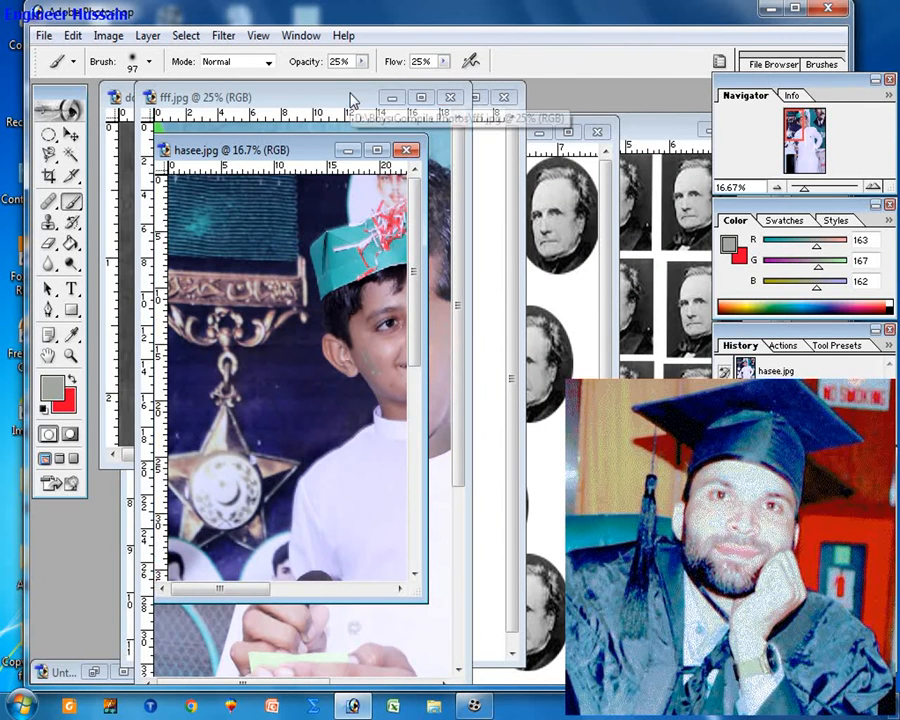
{"action": "left_click", "coordinate": [350, 100]}
{"action": "left_click", "coordinate": [421, 97]}
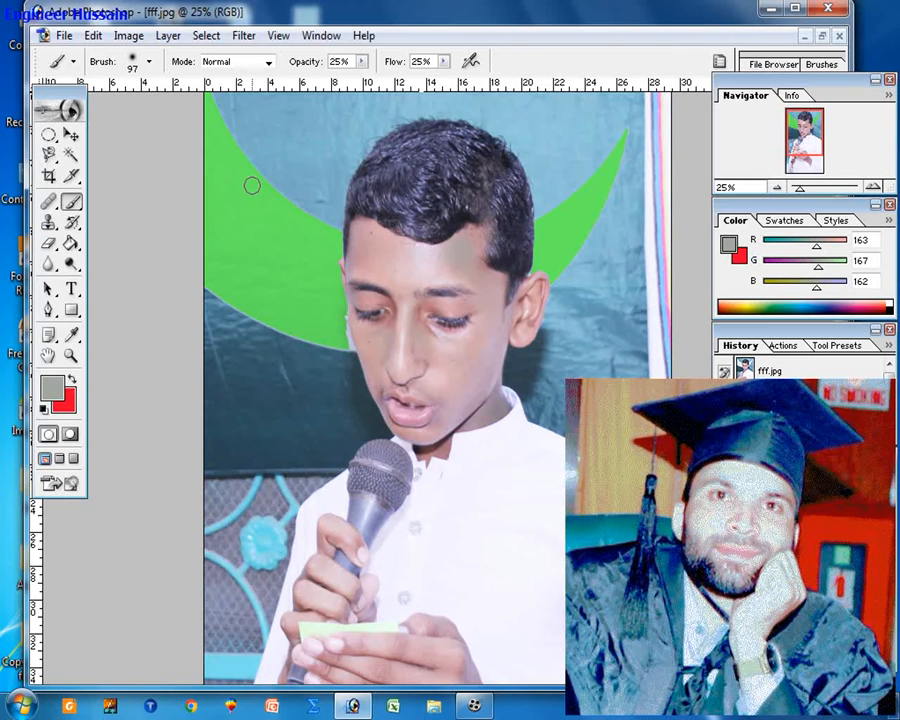
{"action": "key", "text": "ctrl+minus"}
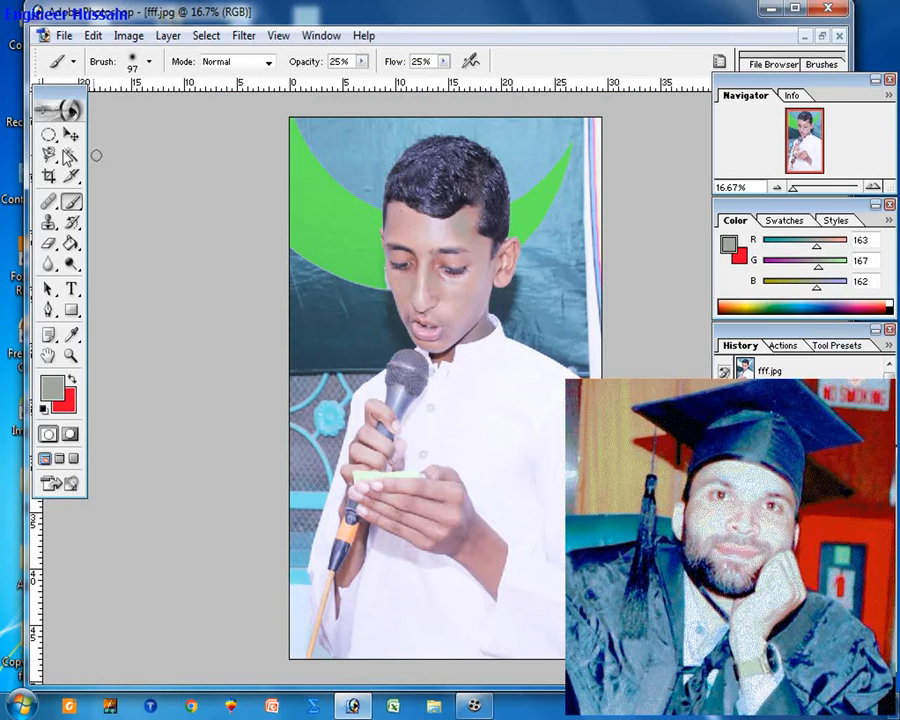
{"action": "left_click", "coordinate": [48, 176]}
{"action": "mouse_move", "coordinate": [292, 137]}
{"action": "left_mouse_down"}
{"action": "mouse_move", "coordinate": [428, 195]}
{"action": "mouse_move", "coordinate": [593, 368]}
{"action": "mouse_move", "coordinate": [601, 607]}
{"action": "mouse_move", "coordinate": [601, 557]}
{"action": "mouse_move", "coordinate": [601, 565]}
{"action": "left_mouse_up"}
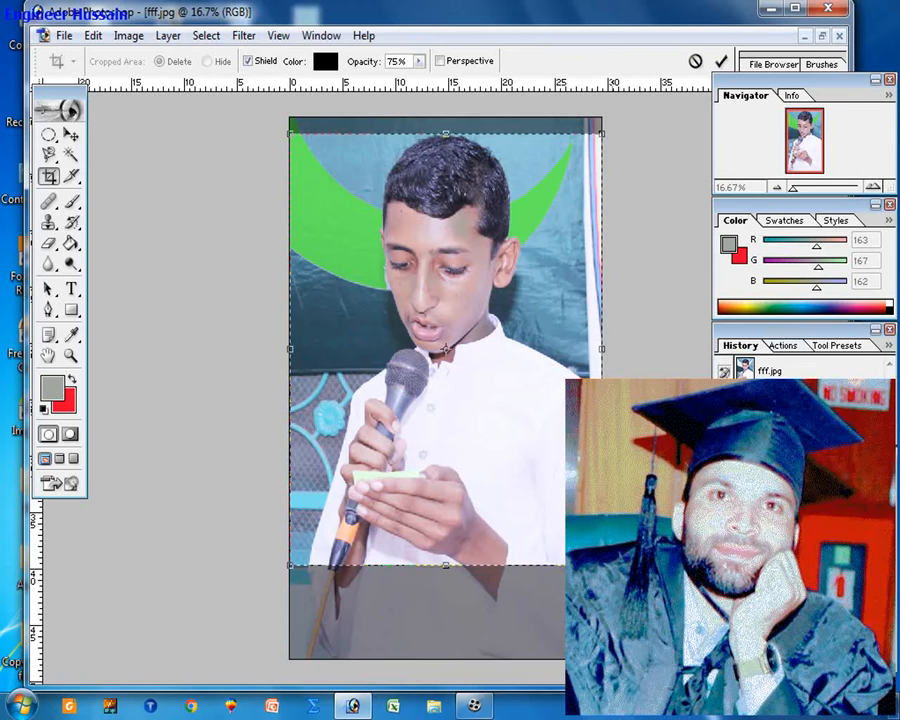
{"action": "key", "text": "Return"}
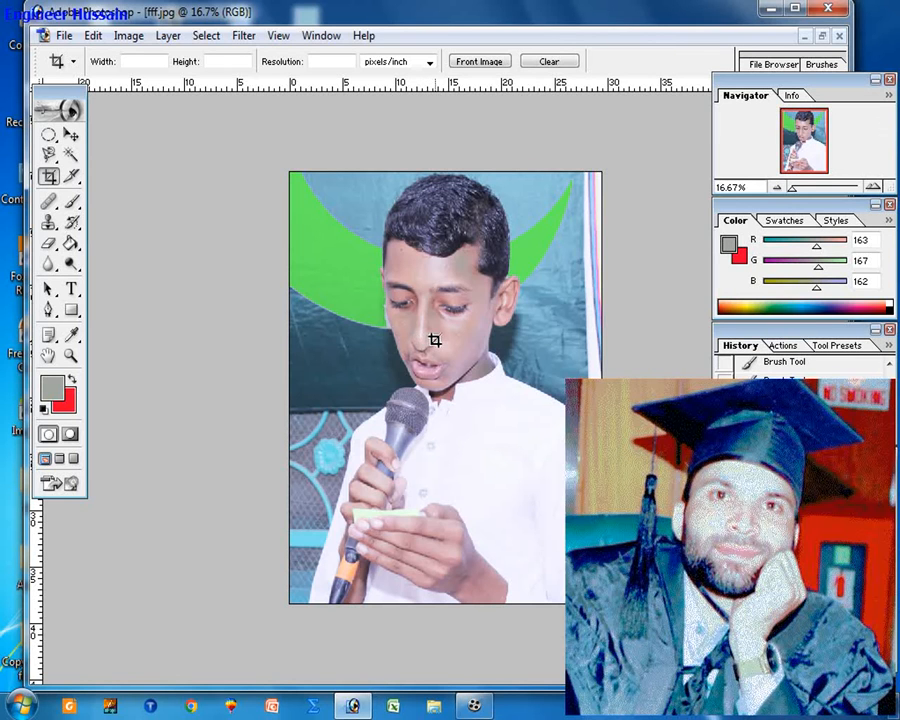
{"action": "mouse_move", "coordinate": [342, 163]}
{"action": "left_mouse_down"}
{"action": "mouse_move", "coordinate": [494, 362]}
{"action": "mouse_move", "coordinate": [582, 466]}
{"action": "mouse_move", "coordinate": [590, 462]}
{"action": "left_mouse_up"}
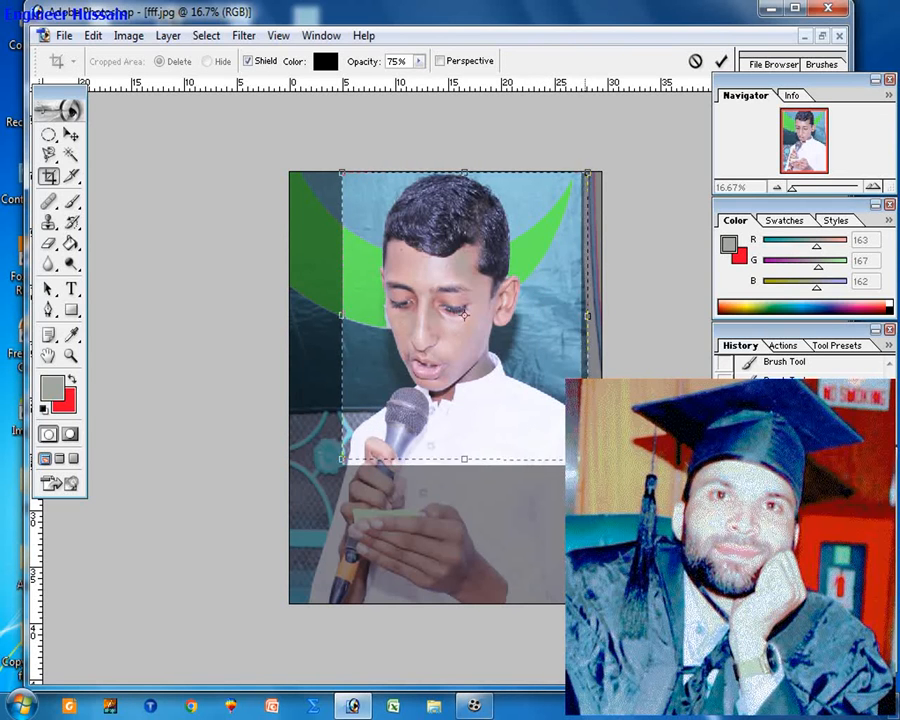
{"action": "key", "text": "Return"}
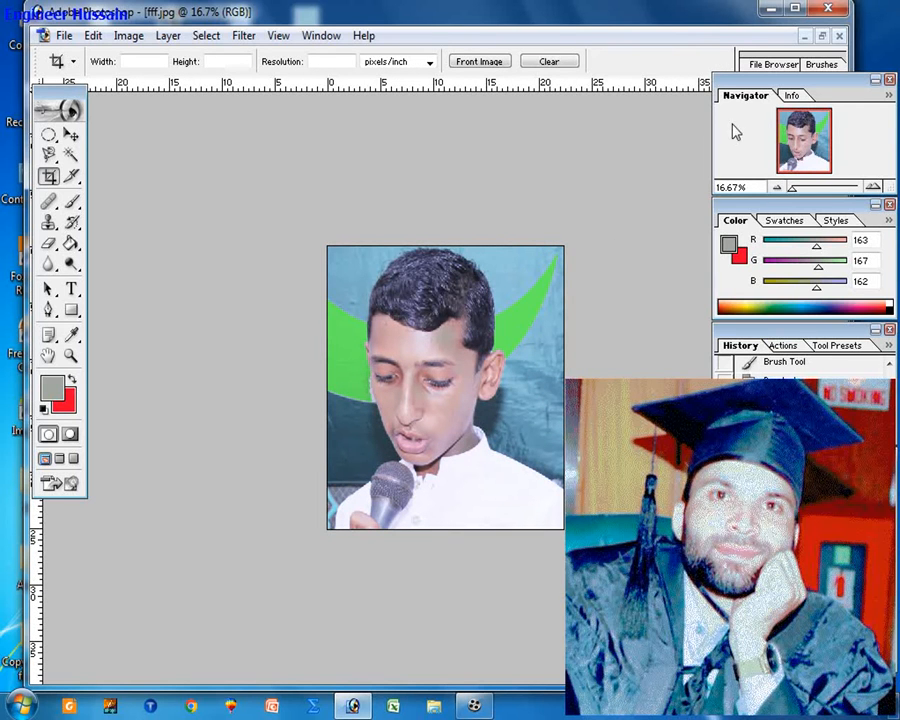
Step: Minimize the cropped fff.jpg and bring hasee.jpg back up in a maximized window
{"action": "left_click", "coordinate": [821, 37]}
{"action": "left_click_drag", "start_coordinate": [388, 106], "coordinate": [571, 129]}
{"action": "left_click", "coordinate": [574, 121]}
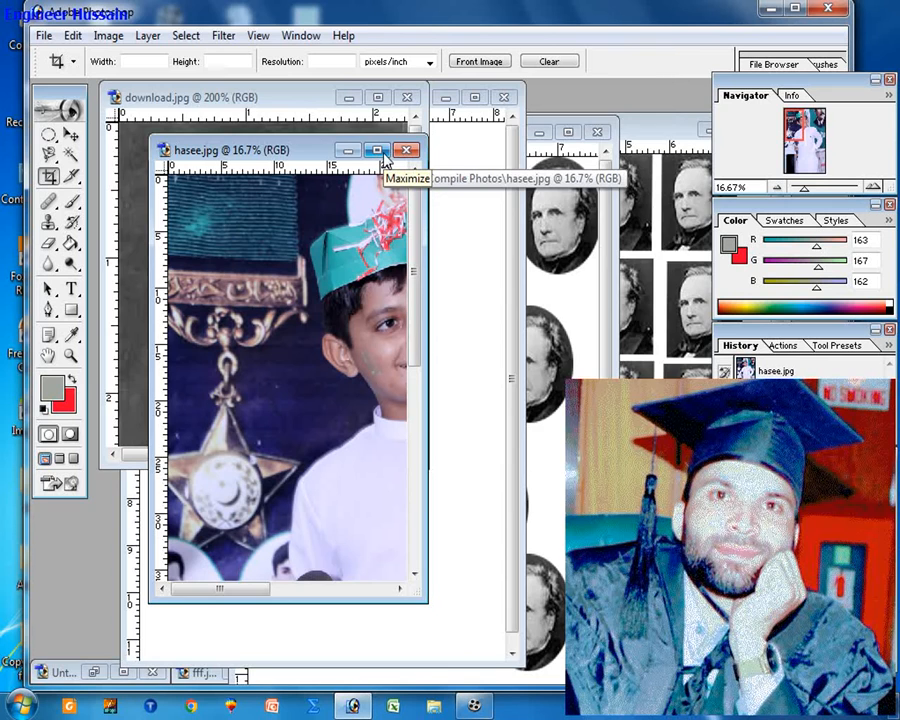
{"action": "left_click", "coordinate": [377, 151]}
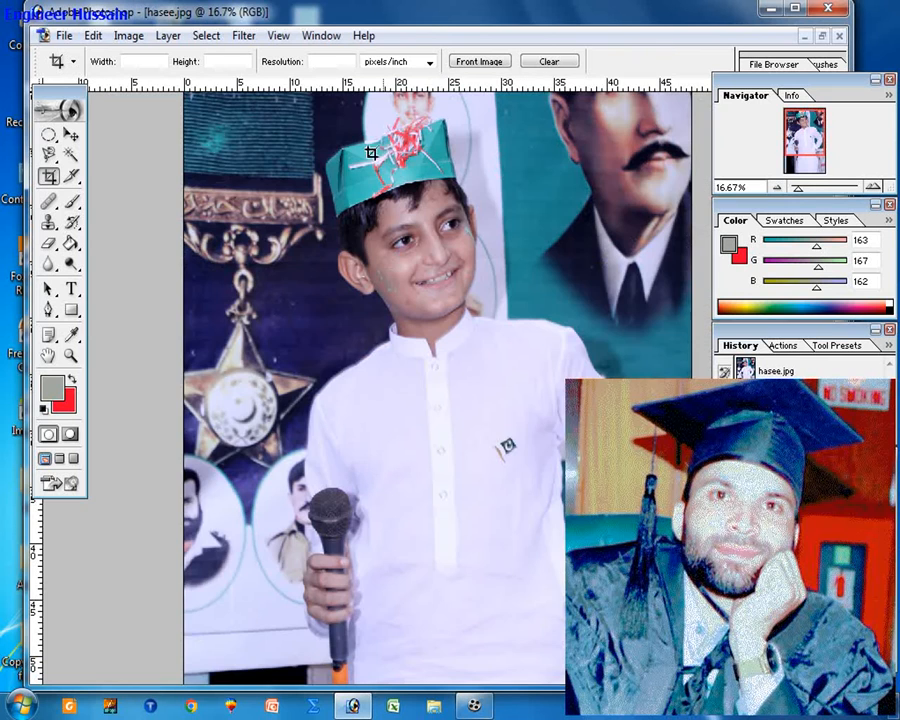
Step: Choose the Brush tool and set the foreground color to magenta, R 244, G 7, B 208
{"action": "left_click", "coordinate": [73, 205]}
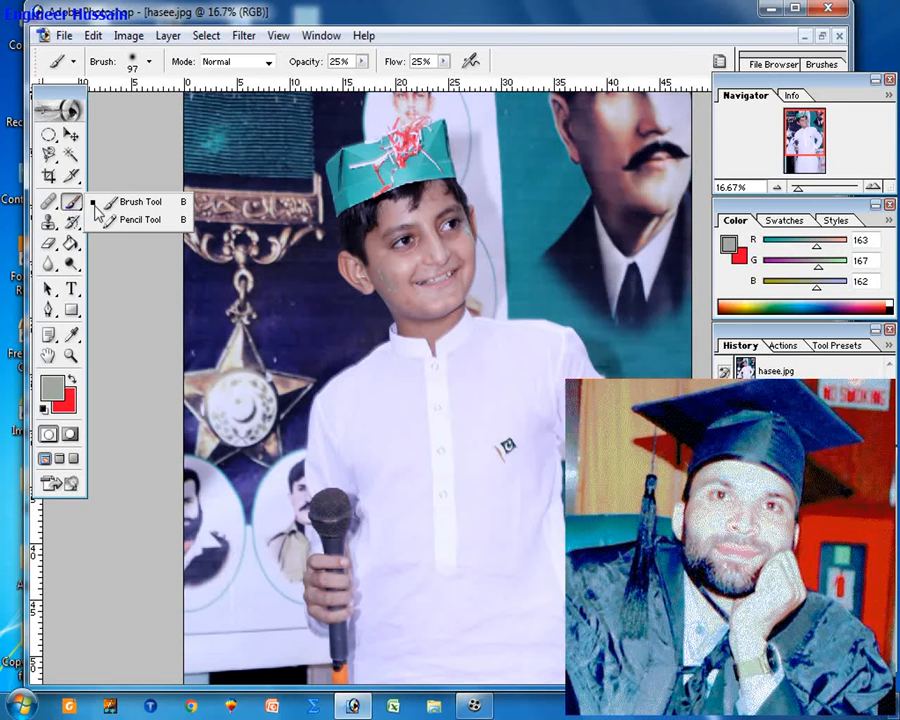
{"action": "left_click", "coordinate": [128, 204]}
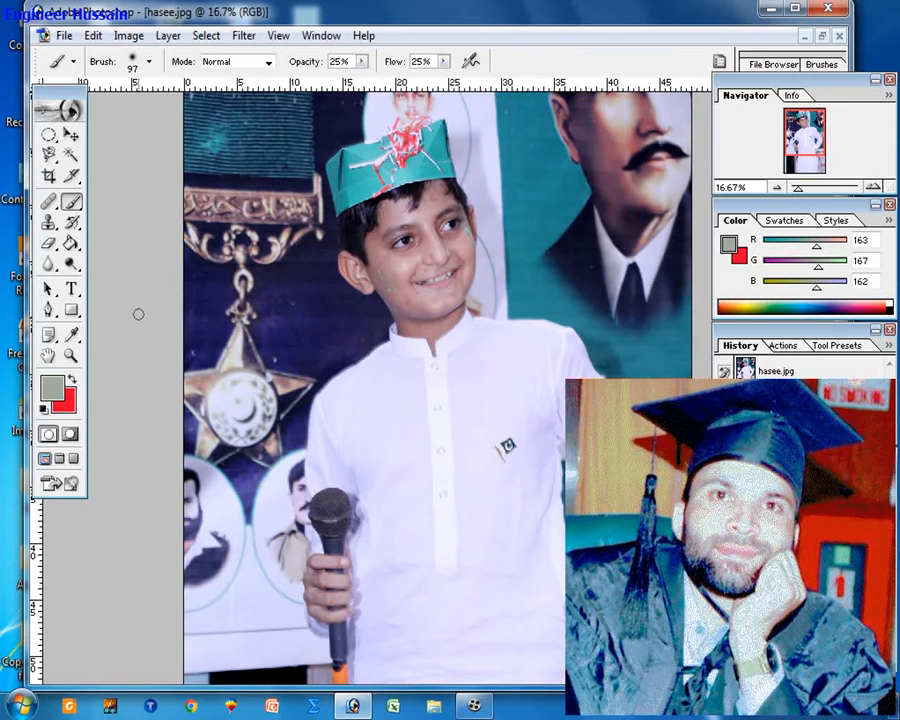
{"action": "left_click", "coordinate": [60, 387]}
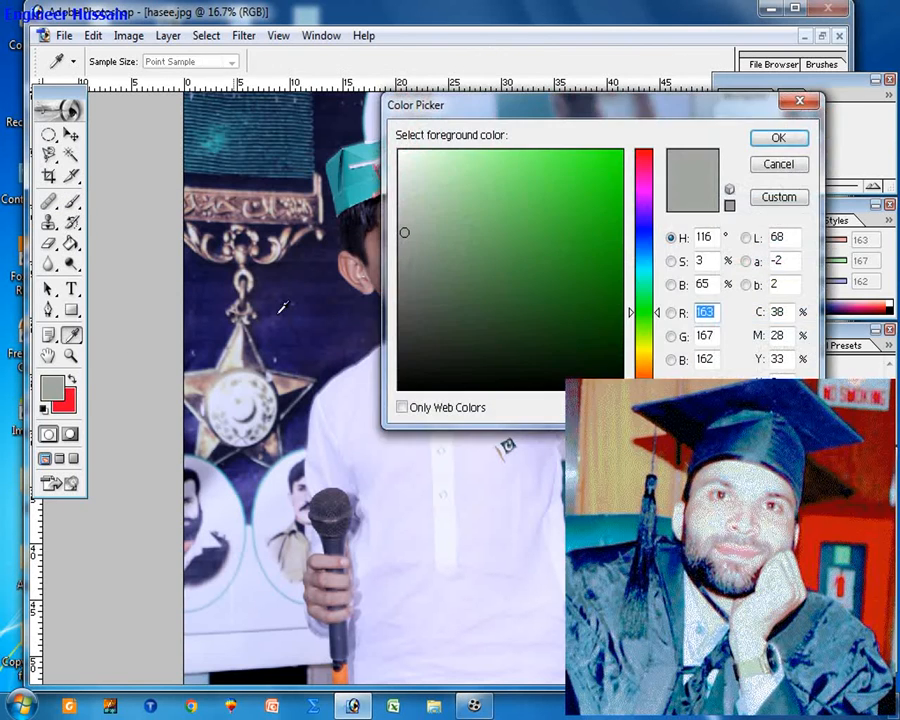
{"action": "left_click_drag", "start_coordinate": [640, 218], "coordinate": [640, 182]}
{"action": "left_click", "coordinate": [616, 160]}
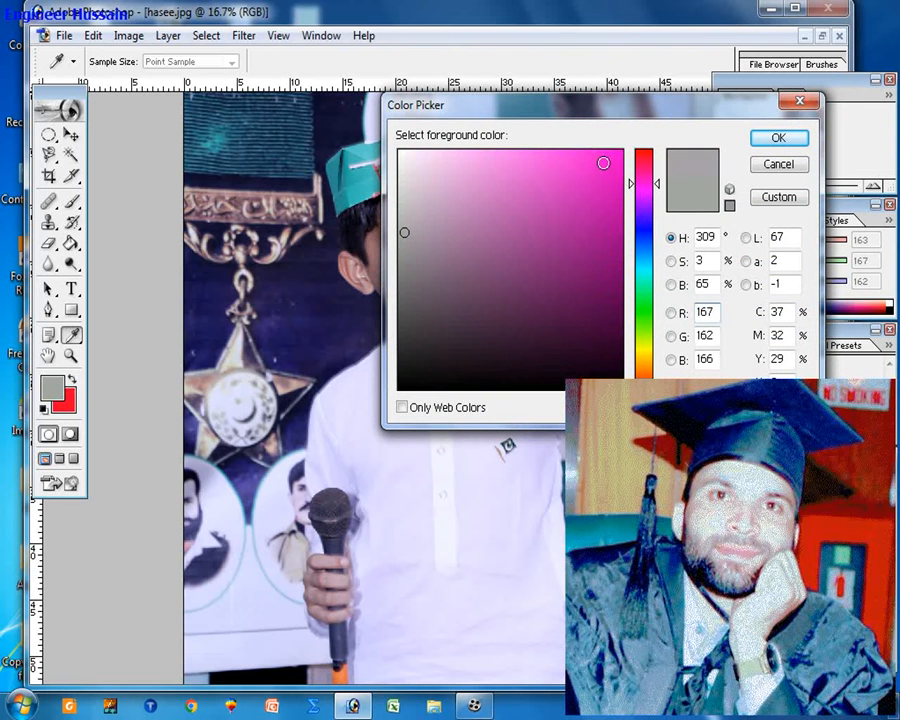
{"action": "left_click", "coordinate": [760, 137]}
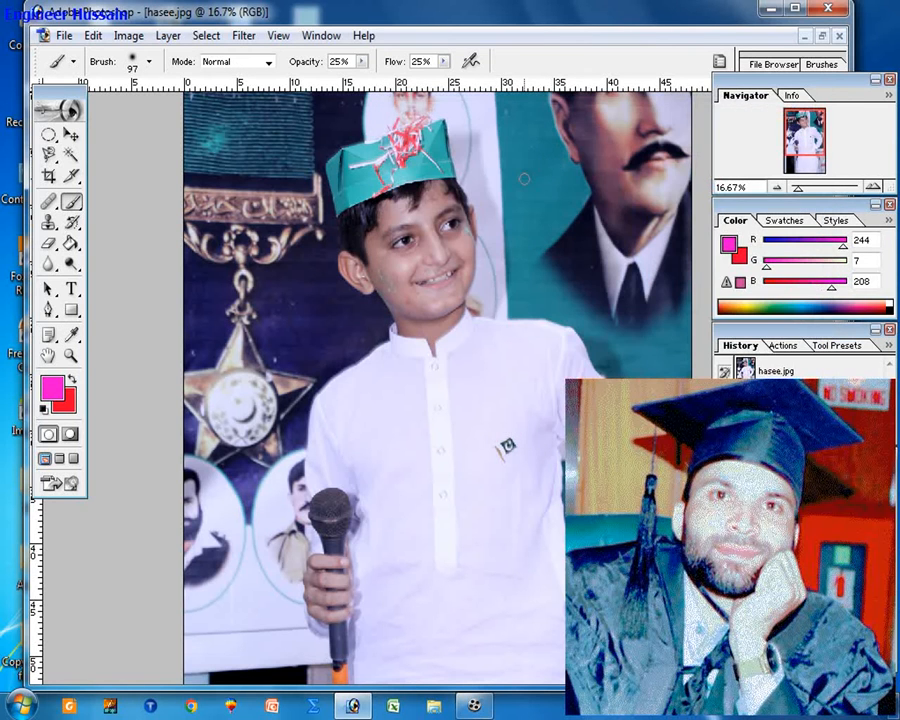
Step: Set the brush opacity to 19% and flow to 20% for work on the boy's mouth at 66.67% view
{"action": "key", "text": "ctrl+plus"}
{"action": "key", "text": "ctrl+plus"}
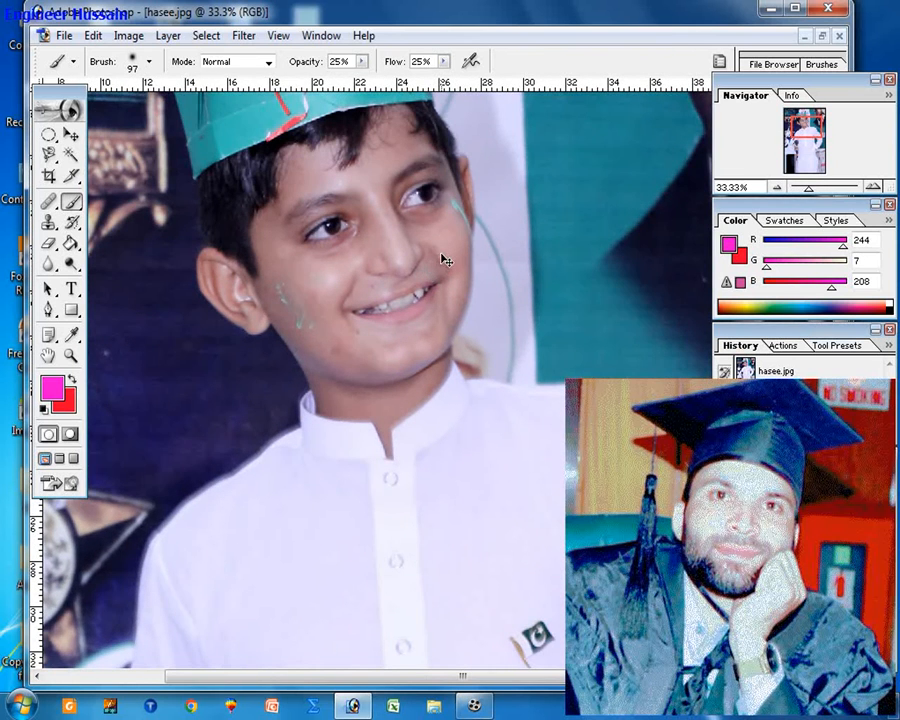
{"action": "key", "text": "ctrl+plus"}
{"action": "key", "text": "ctrl+plus"}
{"action": "key", "text": "ctrl+plus"}
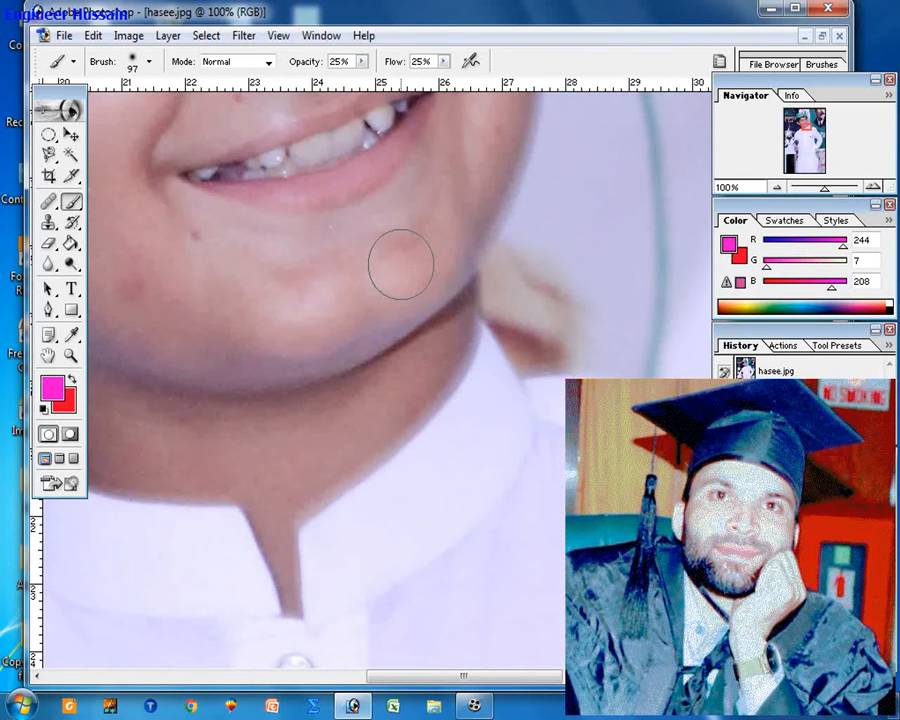
{"action": "key", "text": "ctrl+minus"}
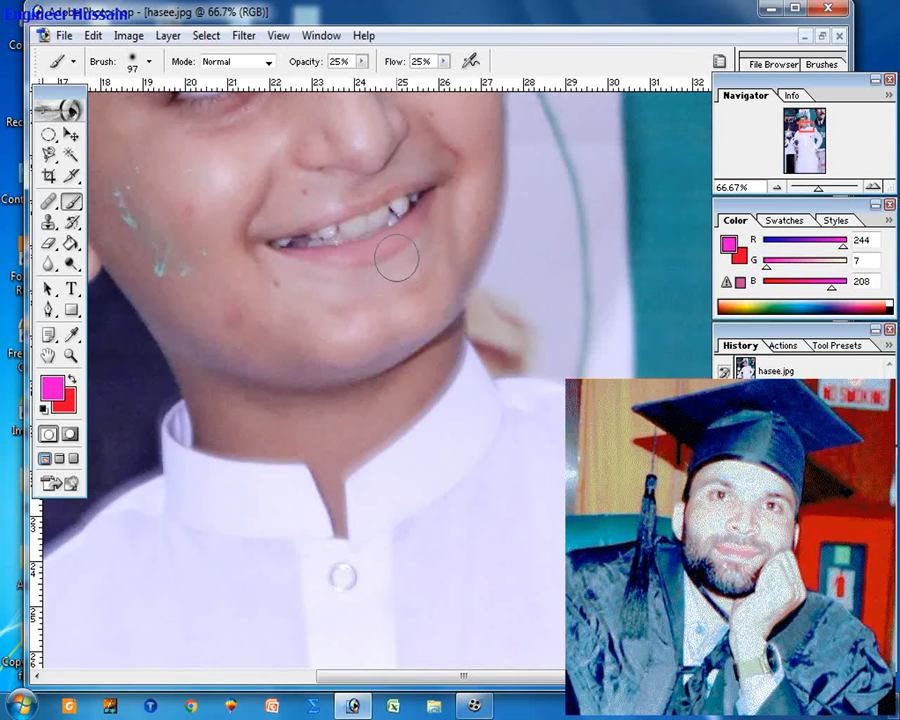
{"action": "left_click", "coordinate": [363, 65]}
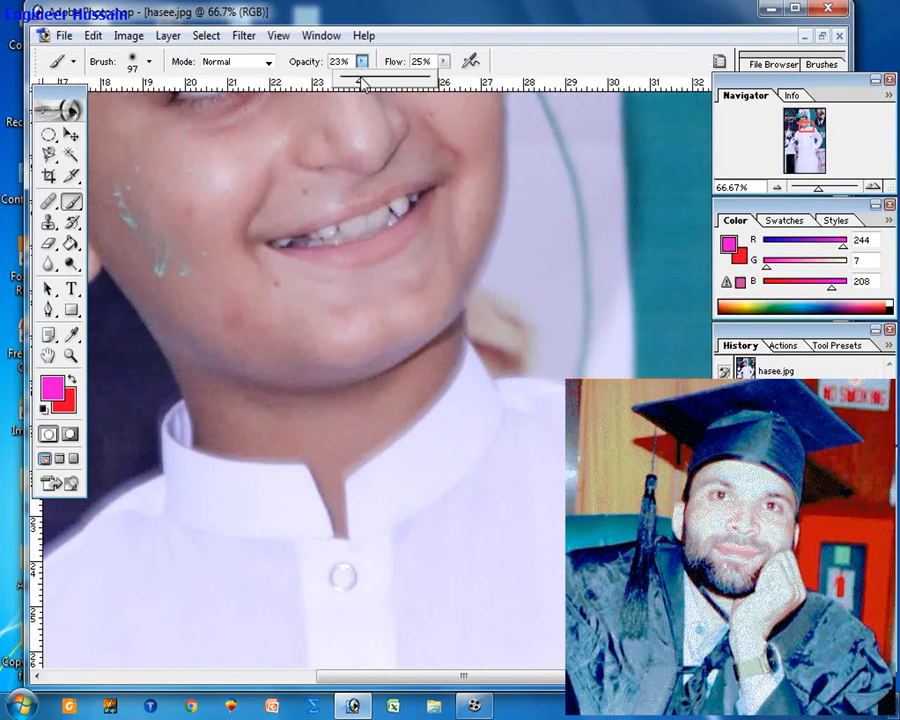
{"action": "left_click_drag", "start_coordinate": [364, 87], "coordinate": [359, 88]}
{"action": "left_click", "coordinate": [444, 61]}
{"action": "left_click_drag", "start_coordinate": [445, 87], "coordinate": [442, 87]}
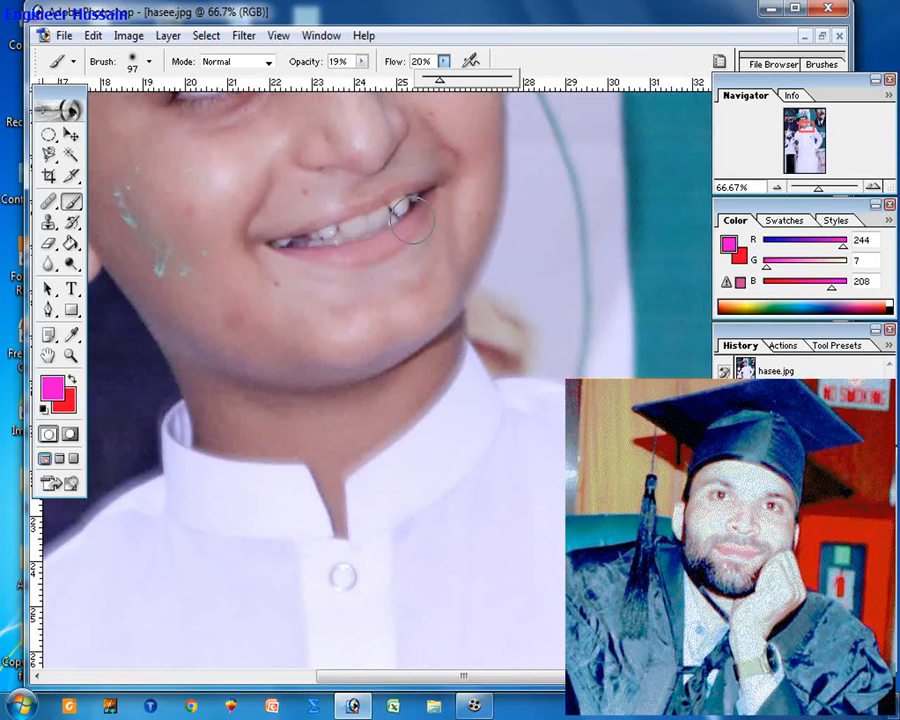
Step: Set the brush diameter to 54 px and paint the boy's lips magenta
{"action": "left_click", "coordinate": [148, 62]}
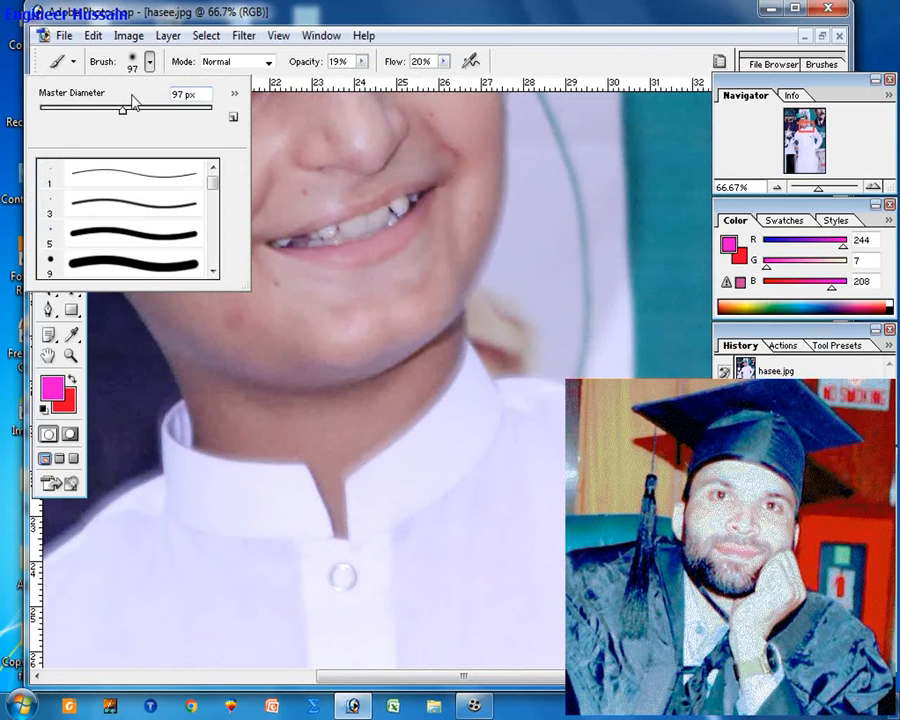
{"action": "left_click_drag", "start_coordinate": [116, 113], "coordinate": [106, 112]}
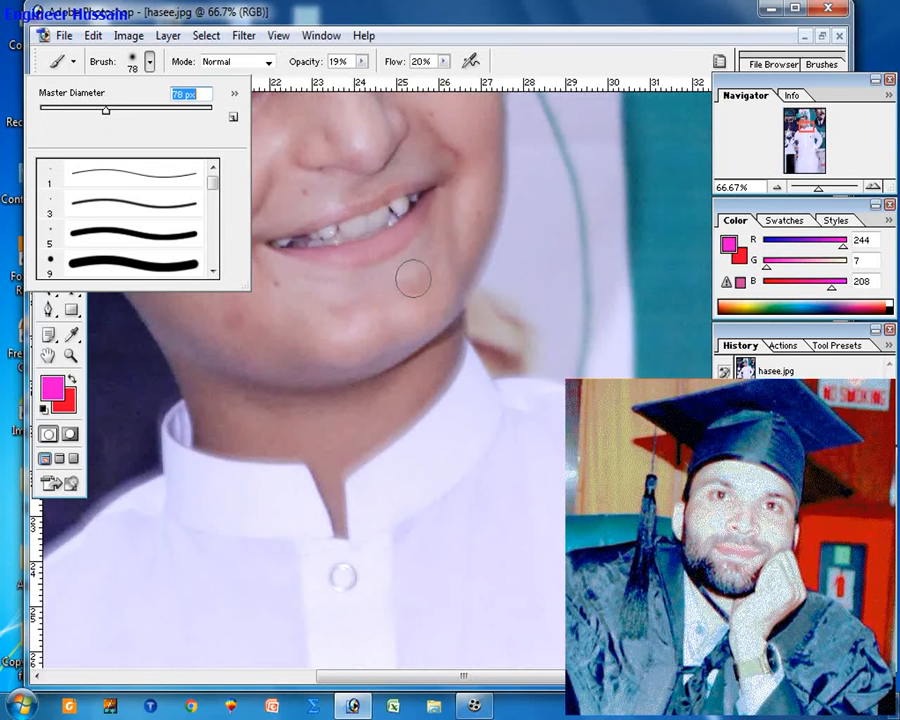
{"action": "left_click_drag", "start_coordinate": [115, 115], "coordinate": [86, 114]}
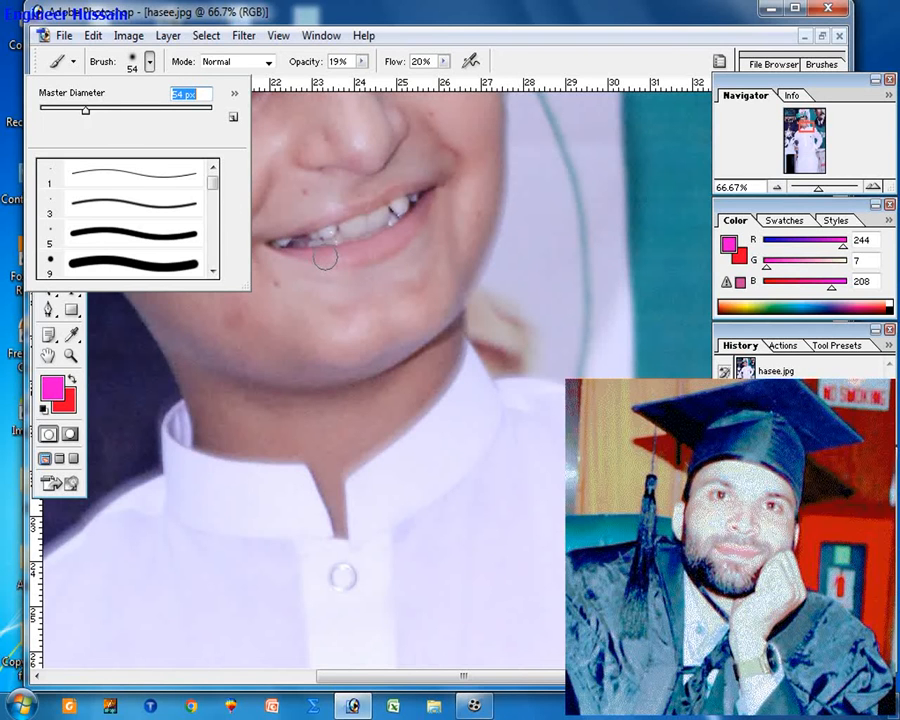
{"action": "key", "text": "Return"}
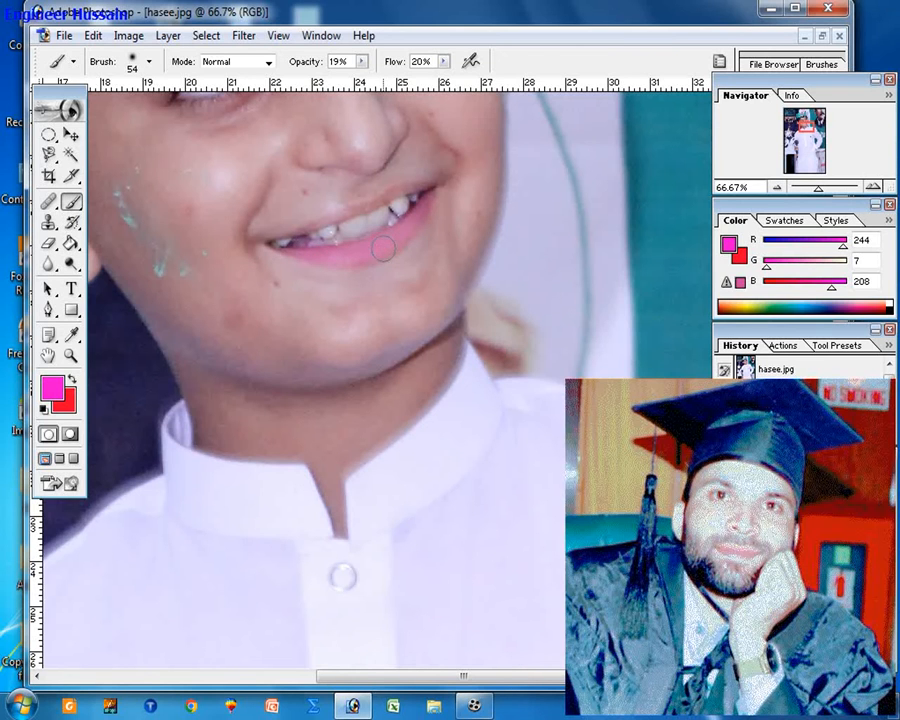
{"action": "mouse_move", "coordinate": [297, 236]}
{"action": "left_mouse_down"}
{"action": "mouse_move", "coordinate": [359, 212]}
{"action": "mouse_move", "coordinate": [298, 226]}
{"action": "left_mouse_up"}
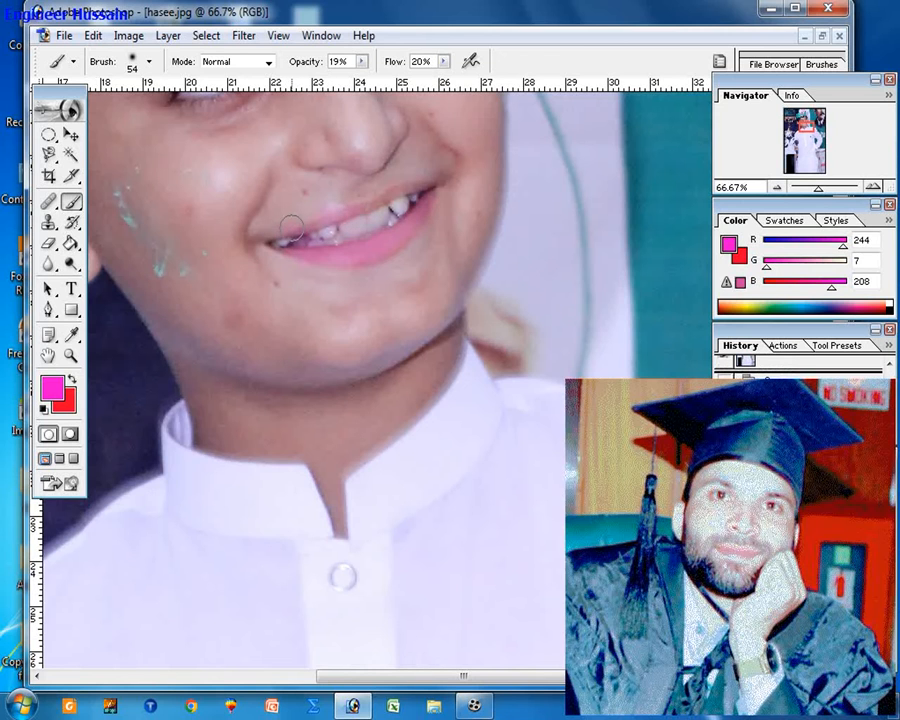
Step: Reduce the brush diameter to 31 px and touch up the upper lip with magenta
{"action": "left_click", "coordinate": [149, 61]}
{"action": "left_click_drag", "start_coordinate": [81, 111], "coordinate": [66, 115]}
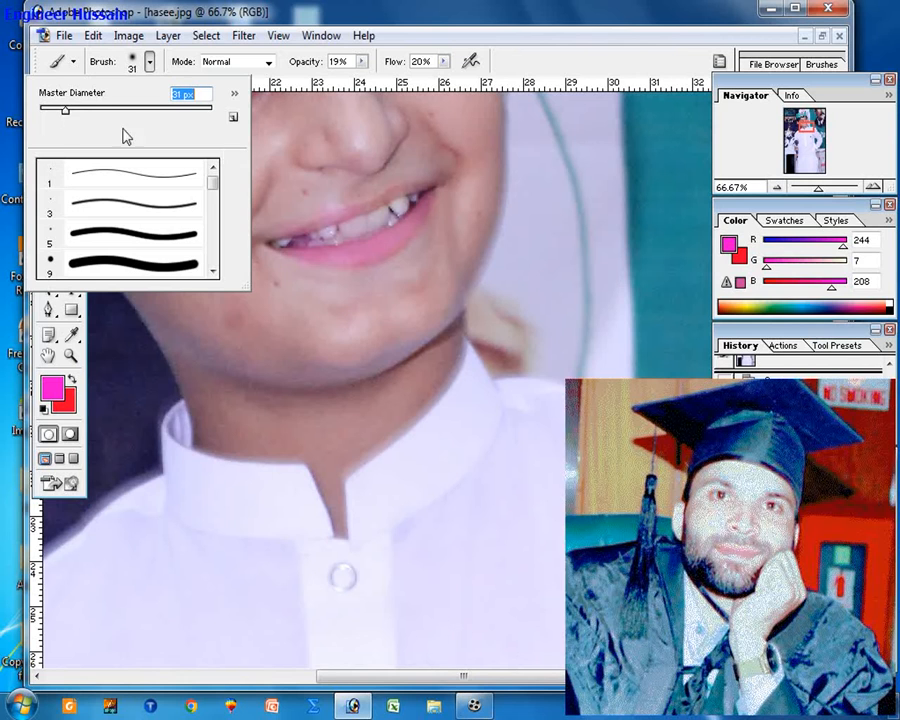
{"action": "left_click", "coordinate": [316, 222]}
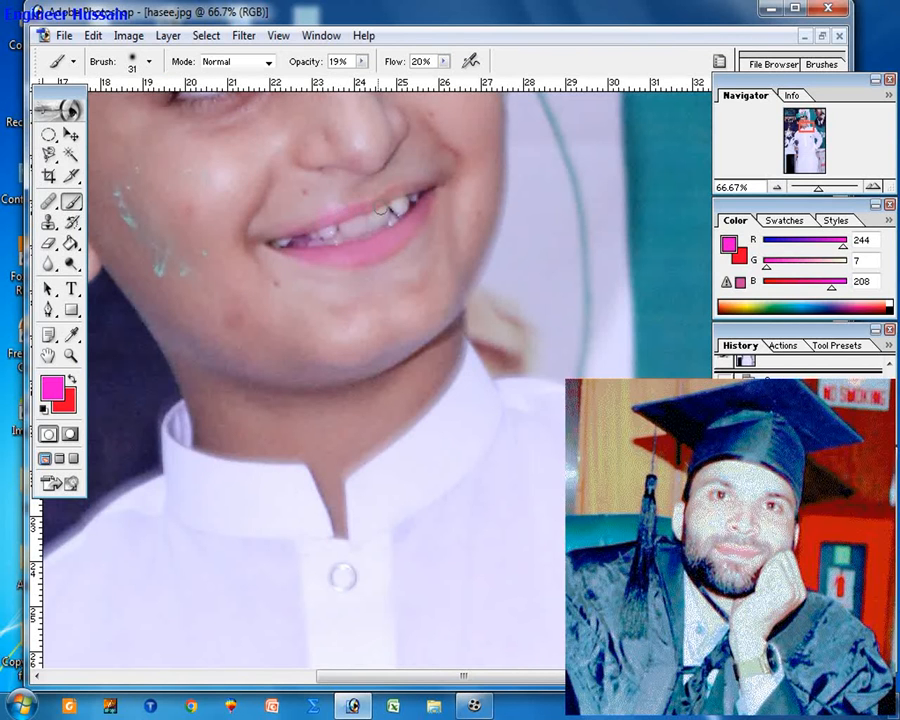
{"action": "left_click", "coordinate": [429, 187]}
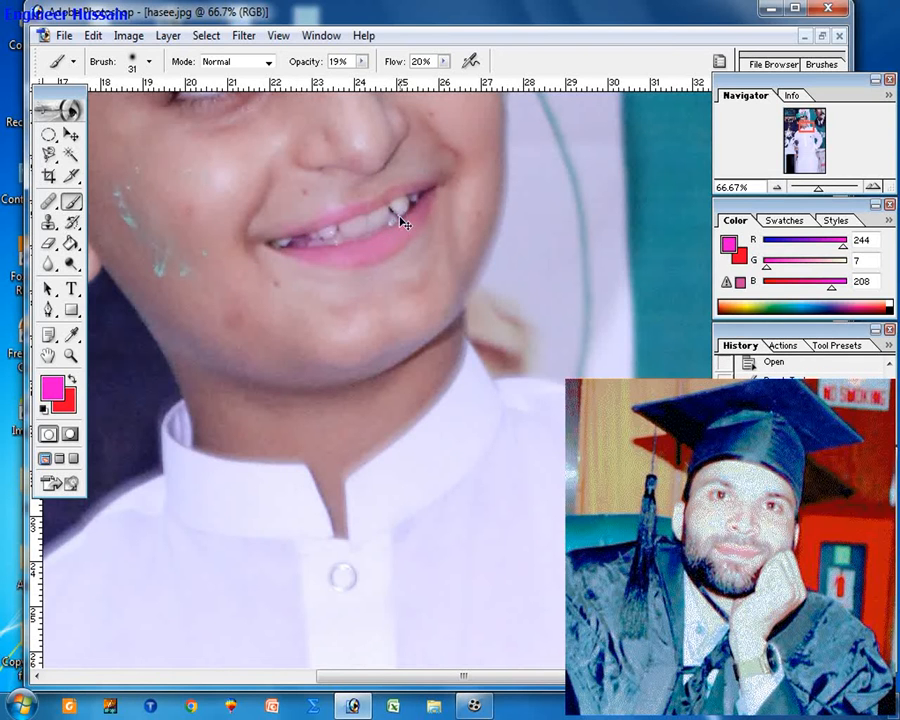
Step: Undo the magenta brush strokes on the boy's lips
{"action": "key", "text": "ctrl+z"}
{"action": "key", "text": "ctrl+z"}
{"action": "left_click_drag", "start_coordinate": [397, 207], "coordinate": [472, 247]}
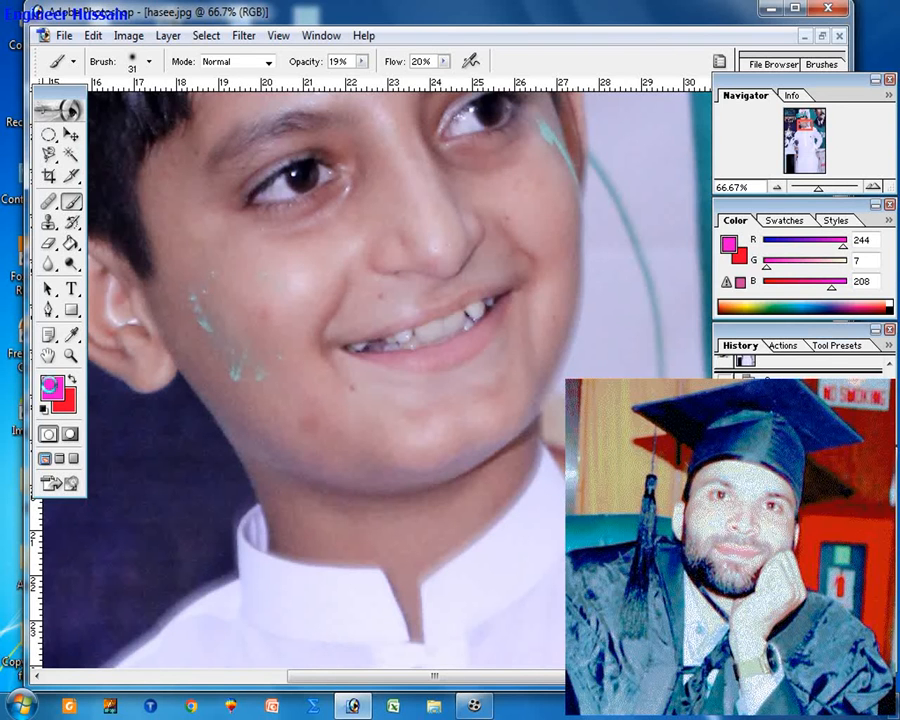
Step: Set the foreground color to light gray, R 185, G 183, B 185, for the Brush tool
{"action": "left_click", "coordinate": [52, 388]}
{"action": "mouse_move", "coordinate": [402, 234]}
{"action": "left_mouse_down"}
{"action": "mouse_move", "coordinate": [401, 214]}
{"action": "mouse_move", "coordinate": [412, 213]}
{"action": "mouse_move", "coordinate": [406, 223]}
{"action": "mouse_move", "coordinate": [401, 215]}
{"action": "left_mouse_up"}
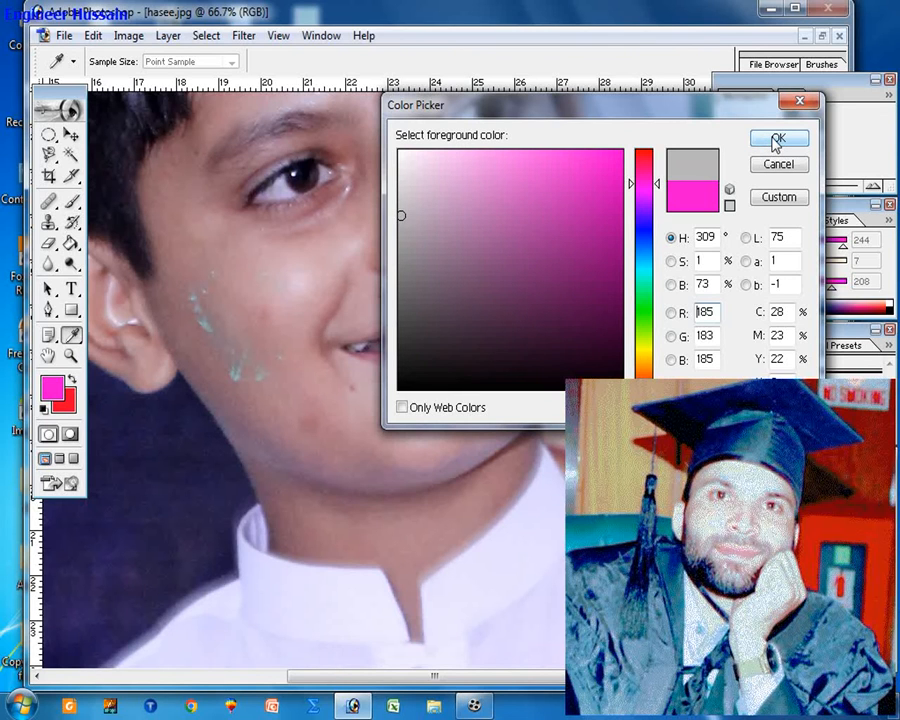
{"action": "left_click", "coordinate": [776, 139]}
{"action": "key", "text": "b"}
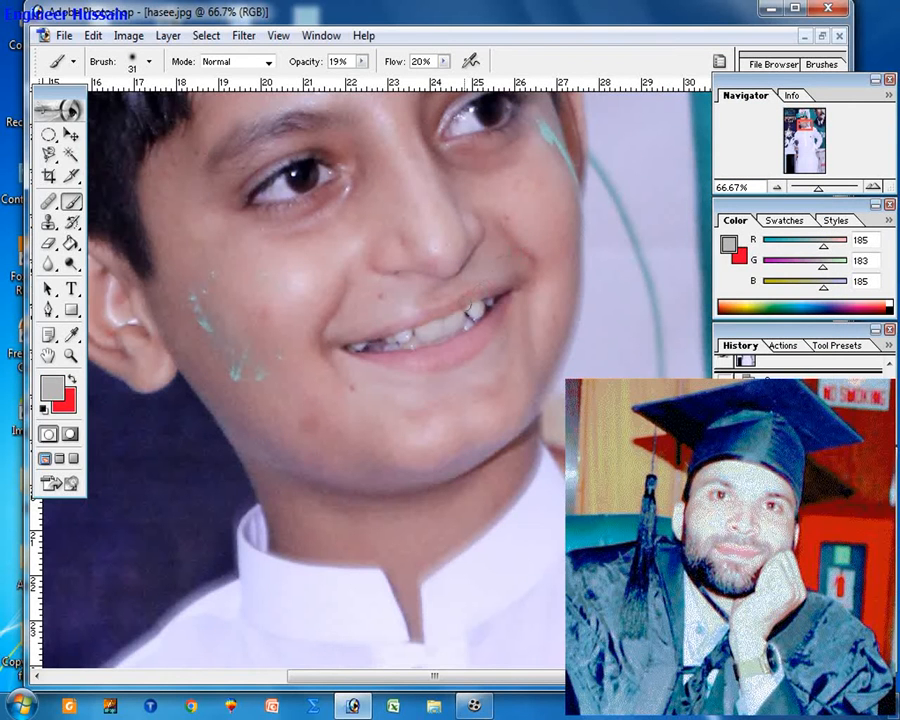
Step: Set the brush diameter to 88 px, opacity to 27% and flow to 29%
{"action": "left_click", "coordinate": [149, 61]}
{"action": "left_click", "coordinate": [90, 117]}
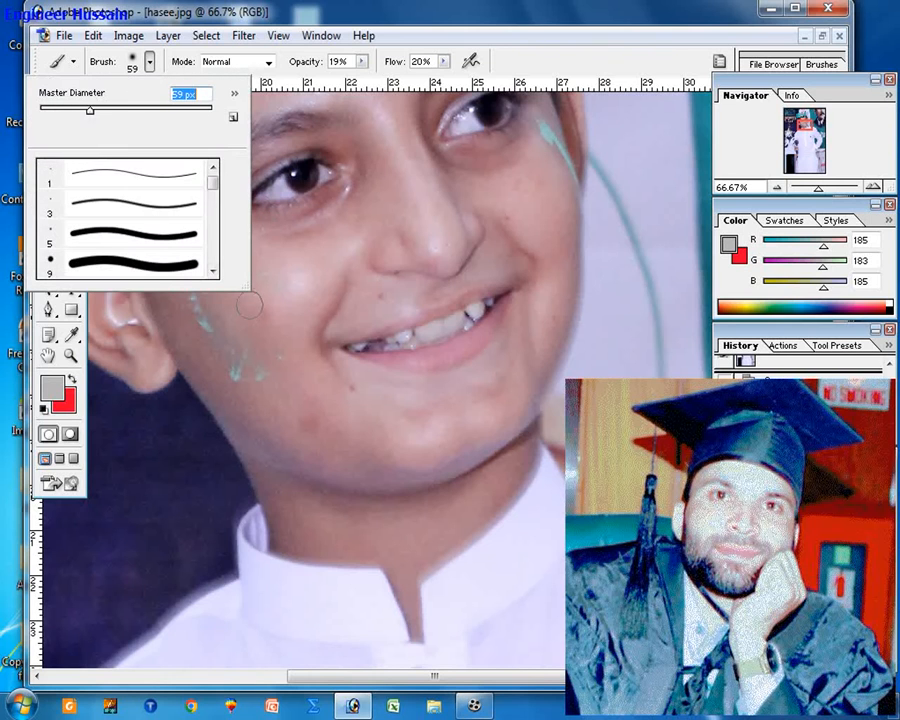
{"action": "left_click", "coordinate": [115, 112]}
{"action": "left_click", "coordinate": [265, 330]}
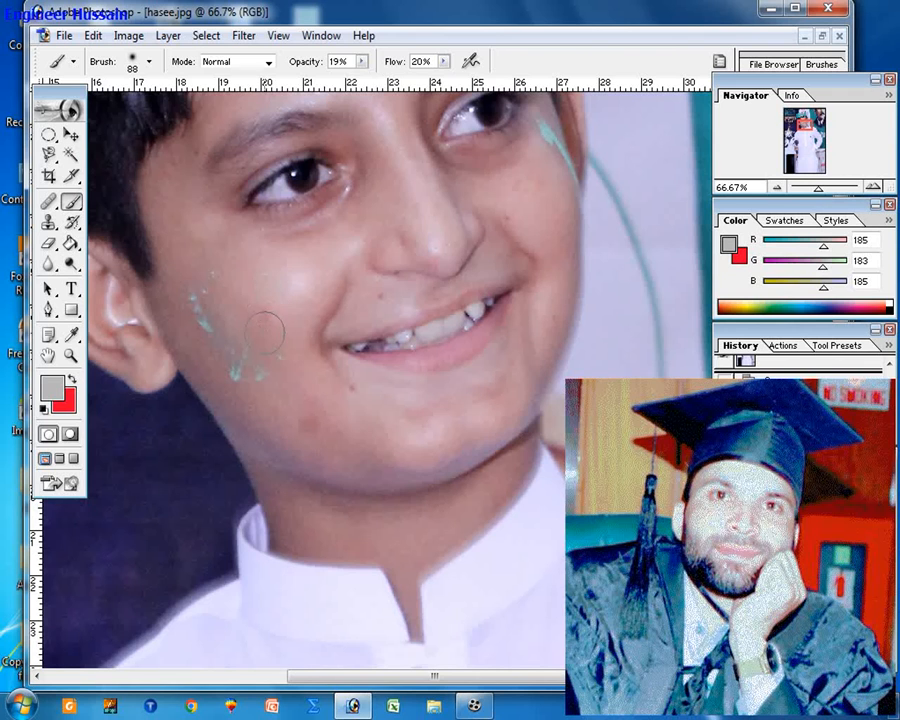
{"action": "left_click", "coordinate": [363, 63]}
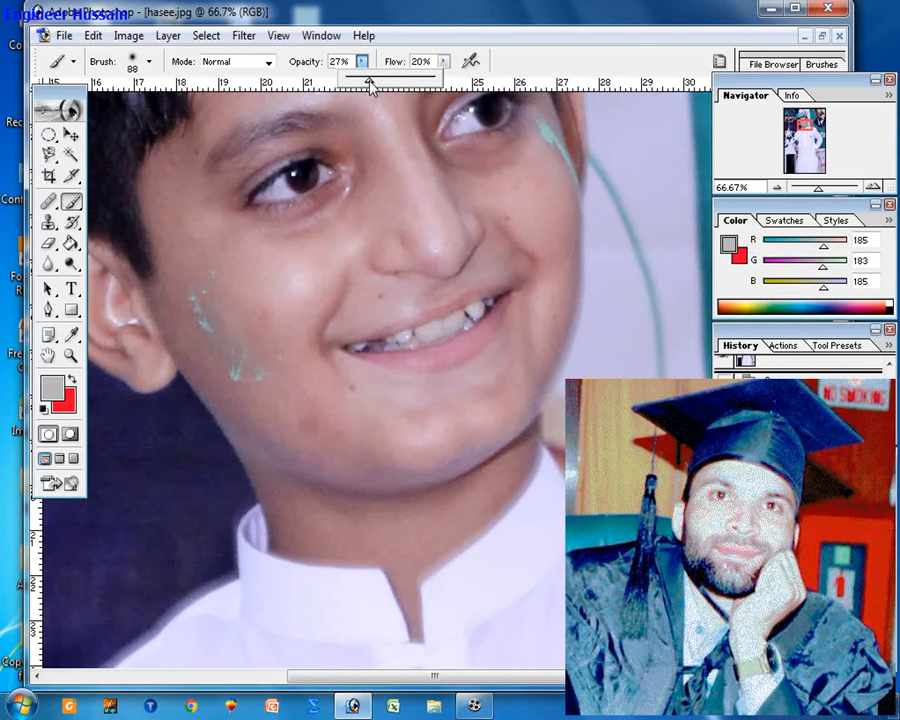
{"action": "left_click", "coordinate": [443, 63]}
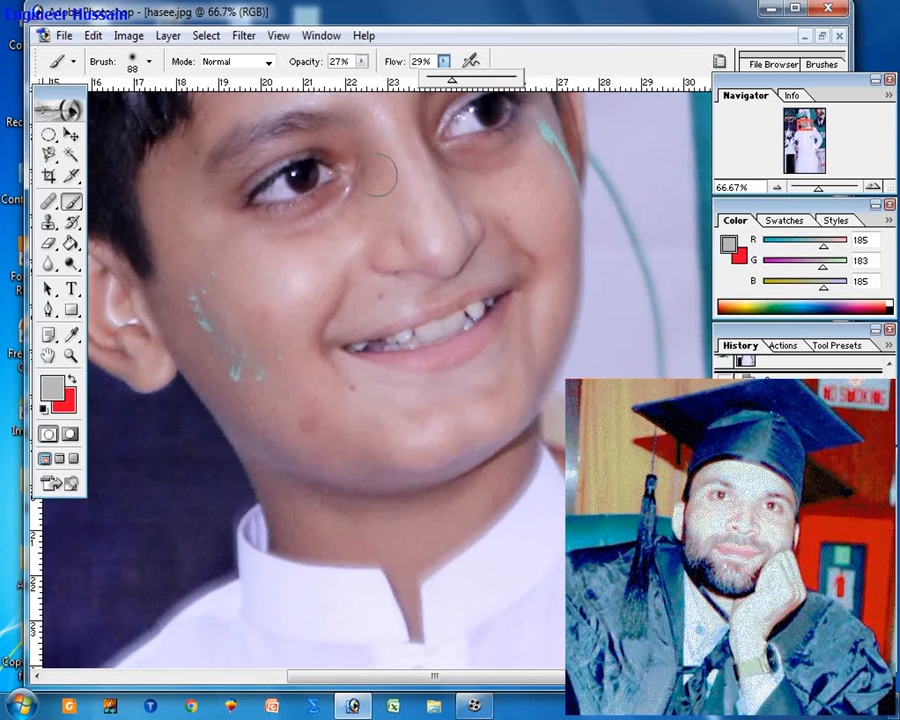
Step: Brush the light gray softly over the boy's cheek and chin to even out the skin tone
{"action": "left_click", "coordinate": [271, 307]}
{"action": "left_click", "coordinate": [281, 332]}
{"action": "mouse_move", "coordinate": [373, 403]}
{"action": "left_mouse_down"}
{"action": "mouse_move", "coordinate": [263, 376]}
{"action": "mouse_move", "coordinate": [245, 382]}
{"action": "left_mouse_up"}
{"action": "left_click_drag", "start_coordinate": [314, 270], "coordinate": [299, 269]}
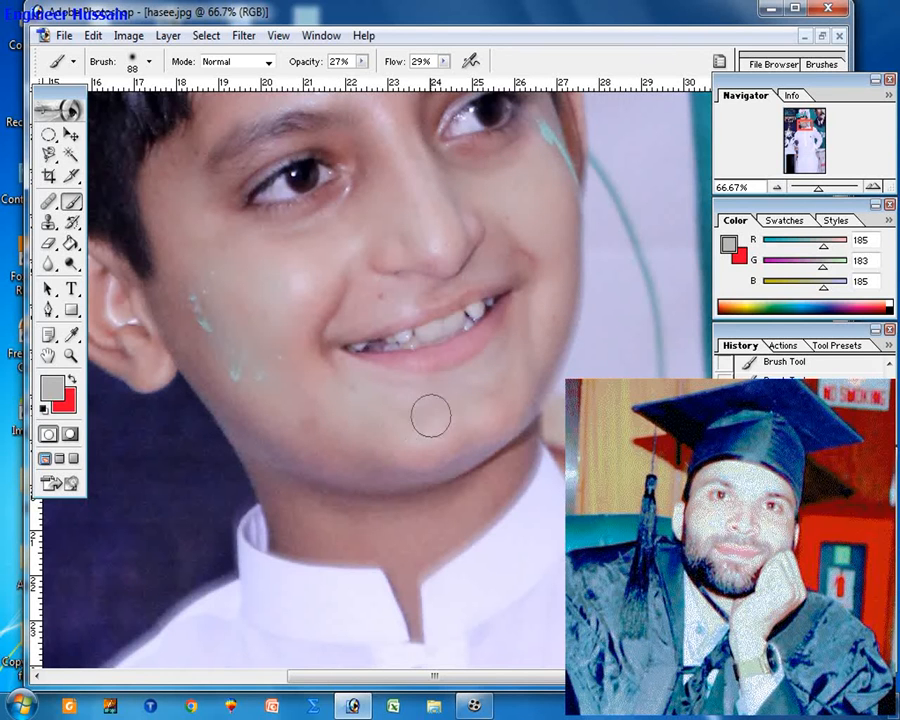
Step: Set the foreground color to dark gray, R 54, G 52, B 54
{"action": "key", "text": "space"}
{"action": "left_click_drag", "start_coordinate": [559, 215], "coordinate": [532, 296]}
{"action": "left_click_drag", "start_coordinate": [531, 249], "coordinate": [561, 289]}
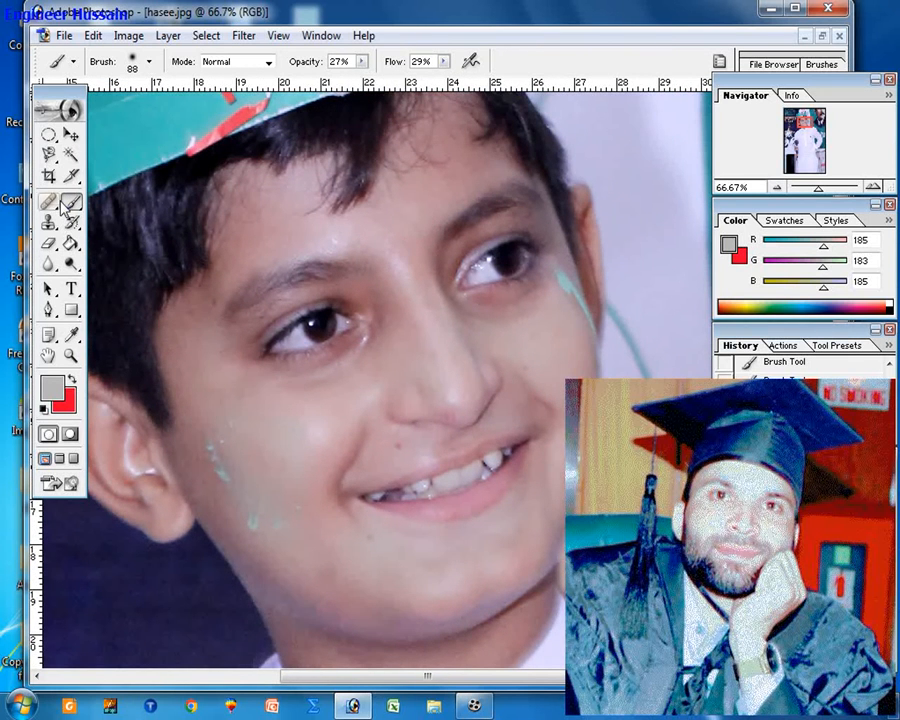
{"action": "left_click", "coordinate": [50, 392]}
{"action": "left_click_drag", "start_coordinate": [404, 325], "coordinate": [404, 387]}
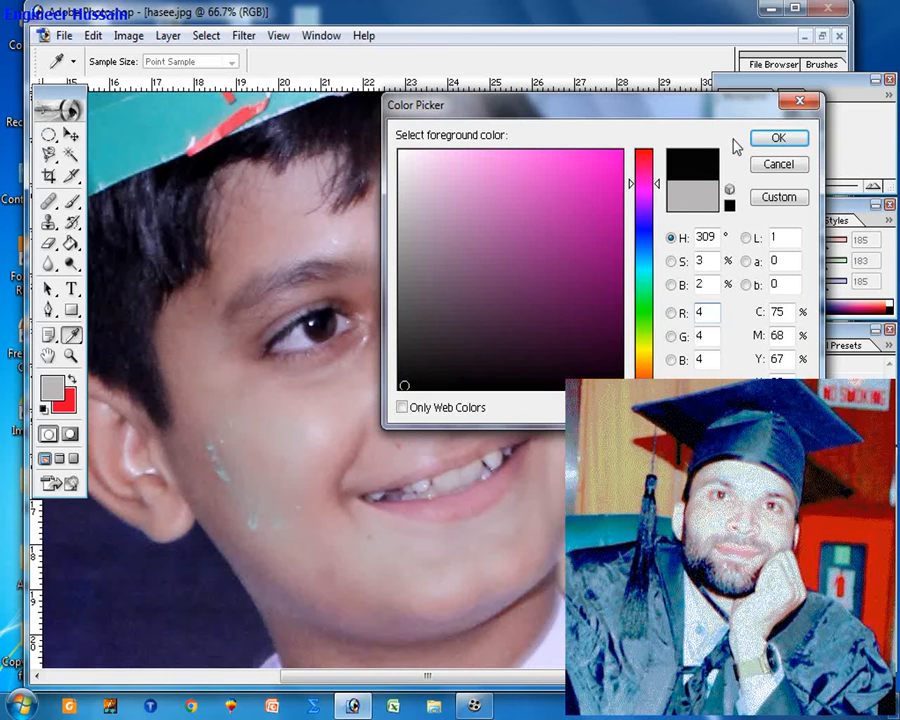
{"action": "left_click_drag", "start_coordinate": [416, 383], "coordinate": [406, 339]}
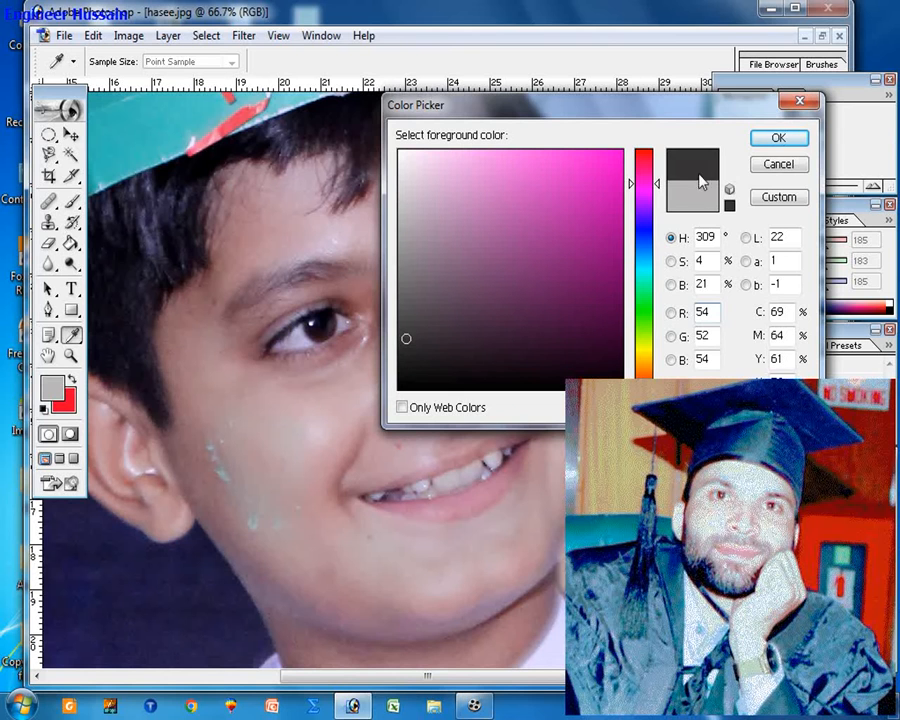
{"action": "left_click", "coordinate": [777, 138]}
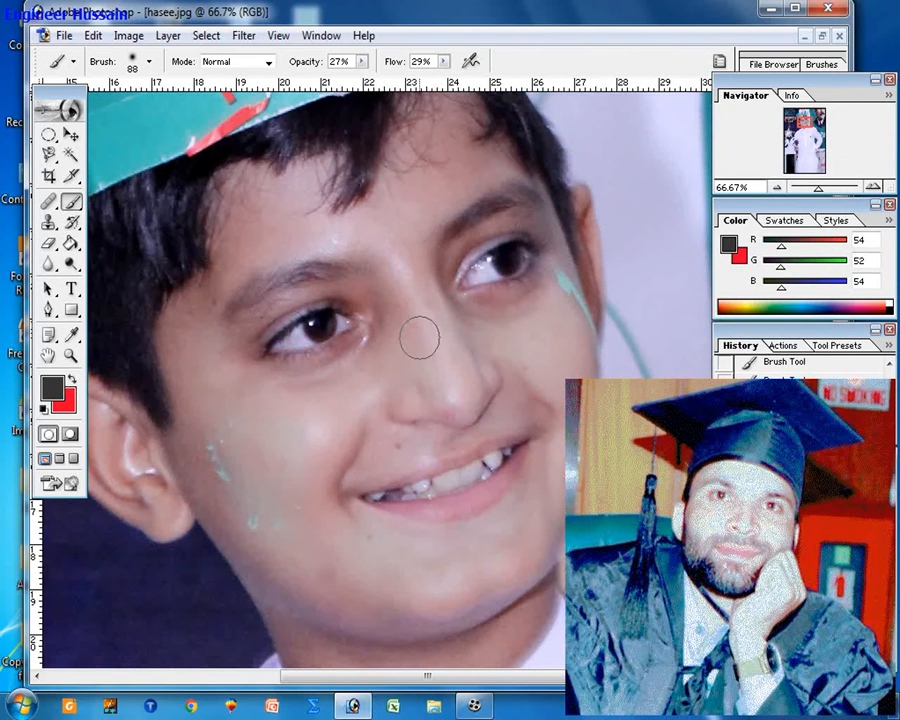
Step: Set the brush diameter to 98 px, opacity to 22% and flow to 21%
{"action": "mouse_move", "coordinate": [342, 267]}
{"action": "left_mouse_down"}
{"action": "mouse_move", "coordinate": [427, 358]}
{"action": "mouse_move", "coordinate": [440, 325]}
{"action": "mouse_move", "coordinate": [448, 326]}
{"action": "left_mouse_up"}
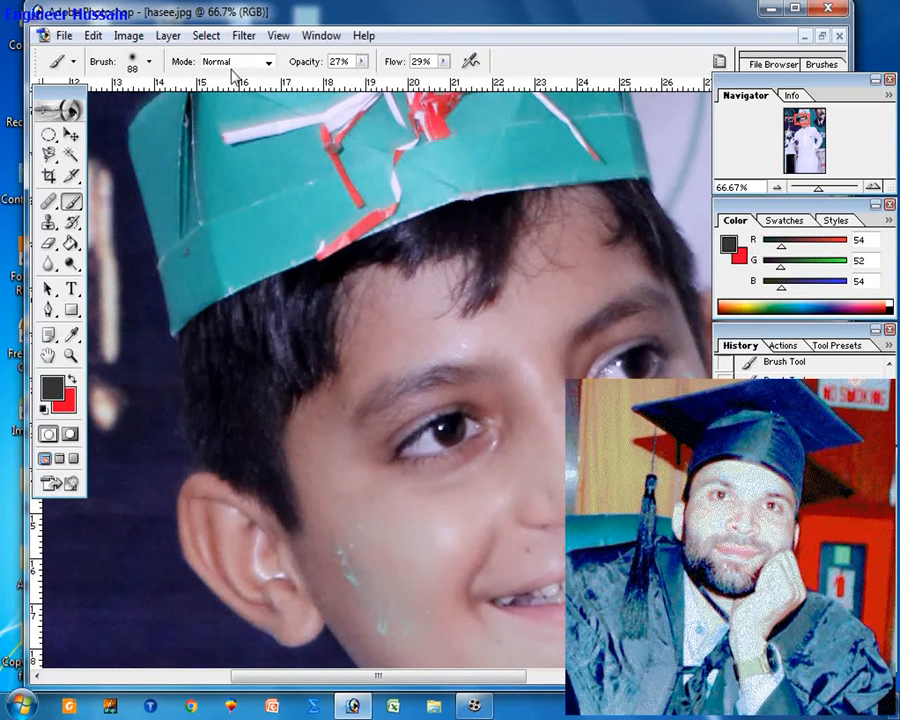
{"action": "left_click", "coordinate": [149, 61]}
{"action": "left_click_drag", "start_coordinate": [110, 111], "coordinate": [88, 118]}
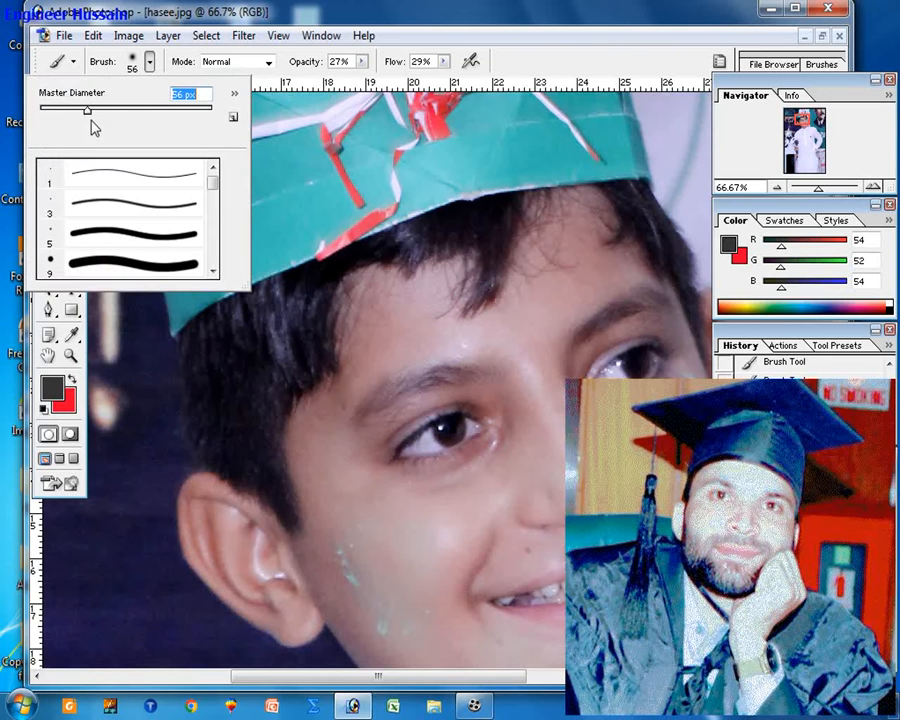
{"action": "key", "text": "Return"}
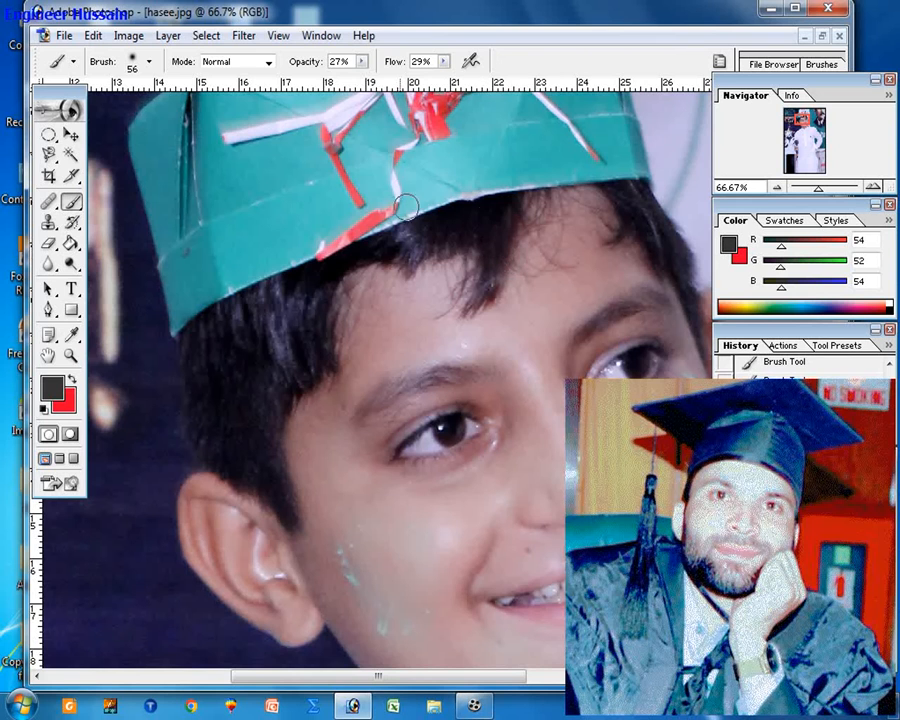
{"action": "left_click", "coordinate": [363, 62]}
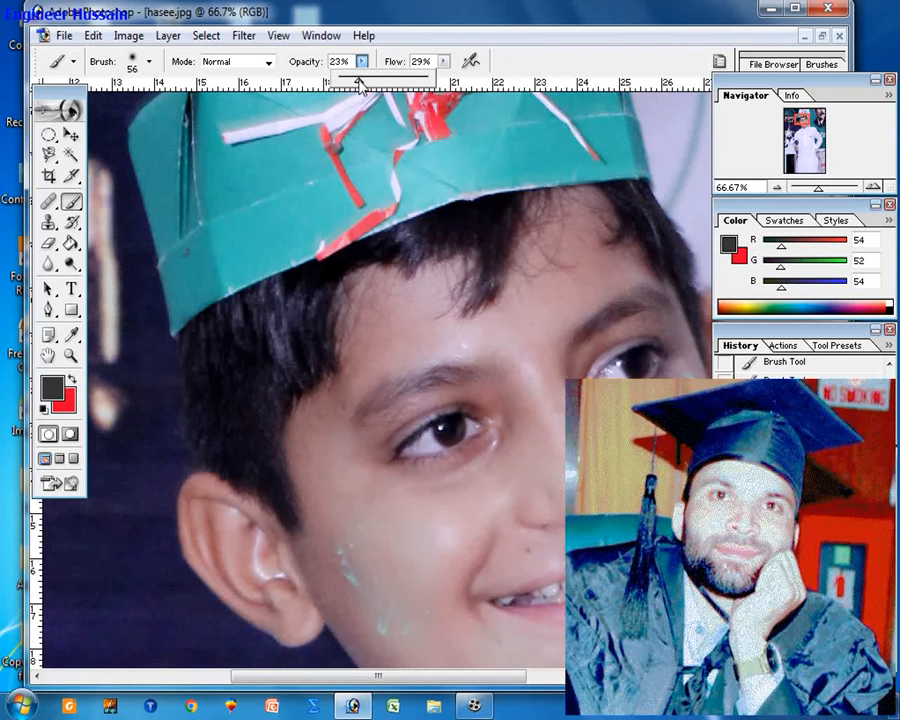
{"action": "left_click", "coordinate": [443, 62]}
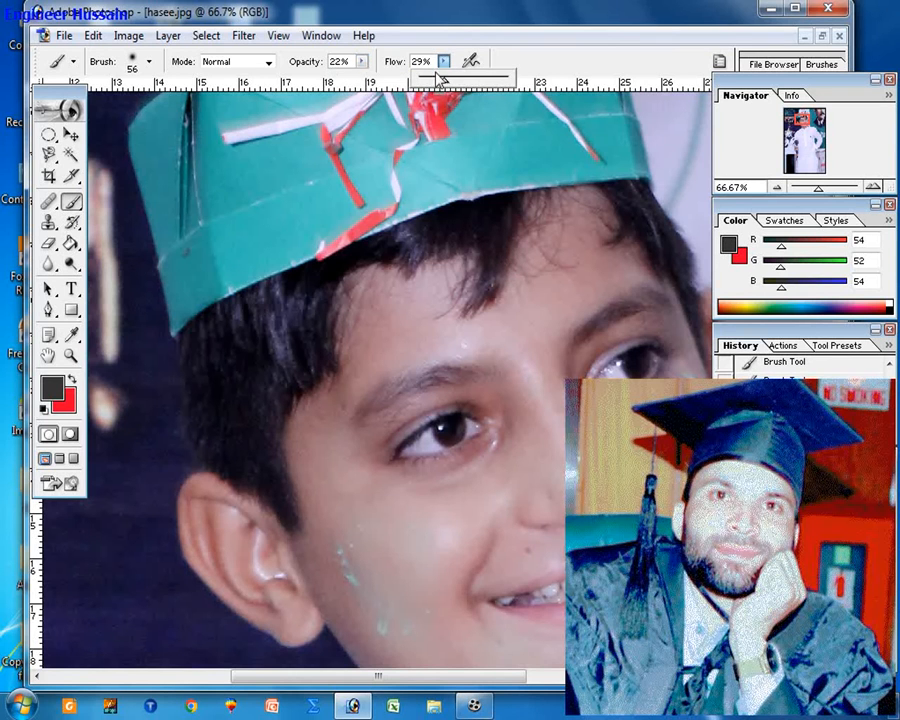
{"action": "left_click", "coordinate": [148, 61]}
{"action": "left_click_drag", "start_coordinate": [88, 110], "coordinate": [123, 111]}
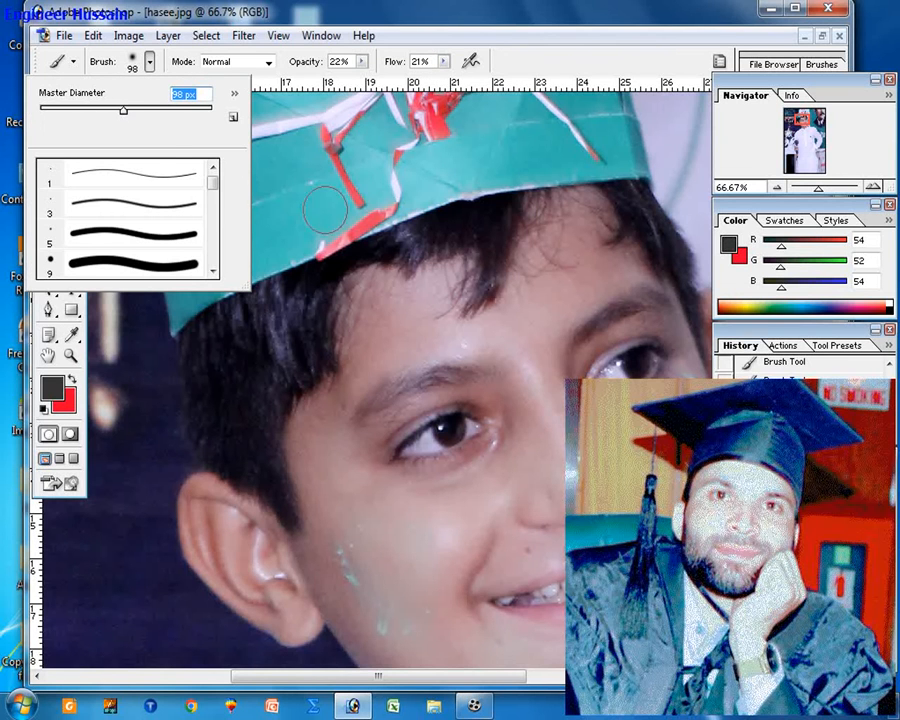
{"action": "left_click", "coordinate": [516, 218]}
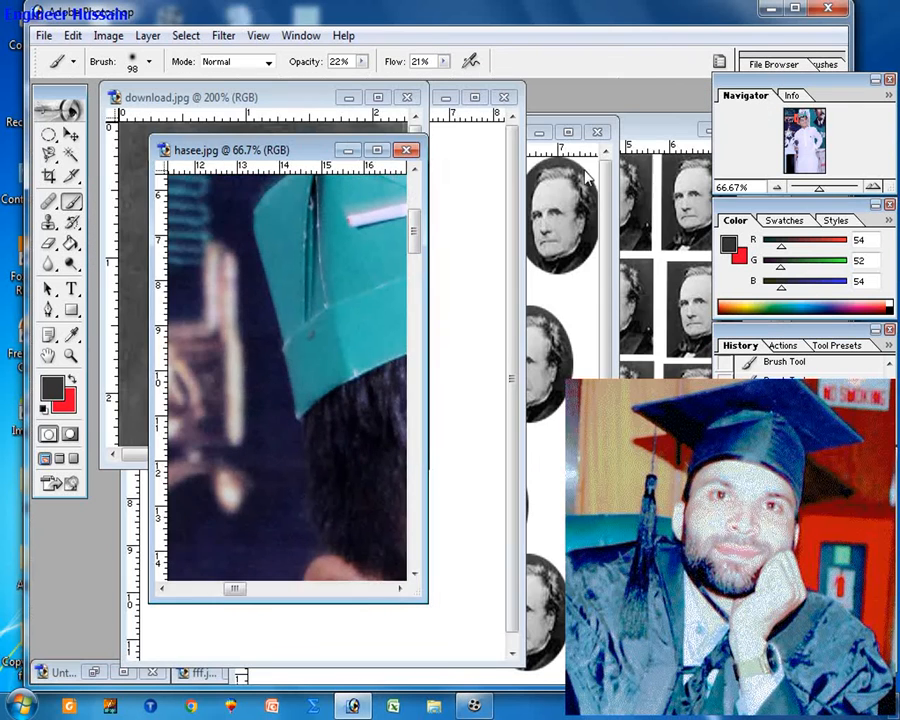
Step: Move the hasee.jpg and Untitled-2 windows aside, then maximize download.jpg and fit the whole portrait on screen
{"action": "left_click_drag", "start_coordinate": [361, 150], "coordinate": [515, 203]}
{"action": "left_click_drag", "start_coordinate": [430, 232], "coordinate": [277, 301]}
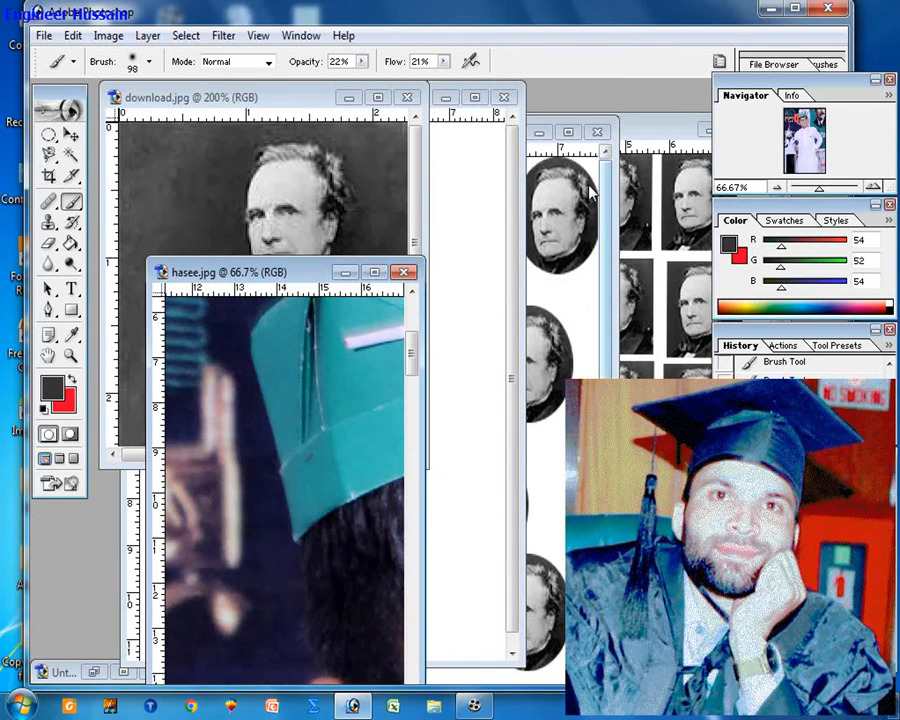
{"action": "left_click", "coordinate": [553, 135]}
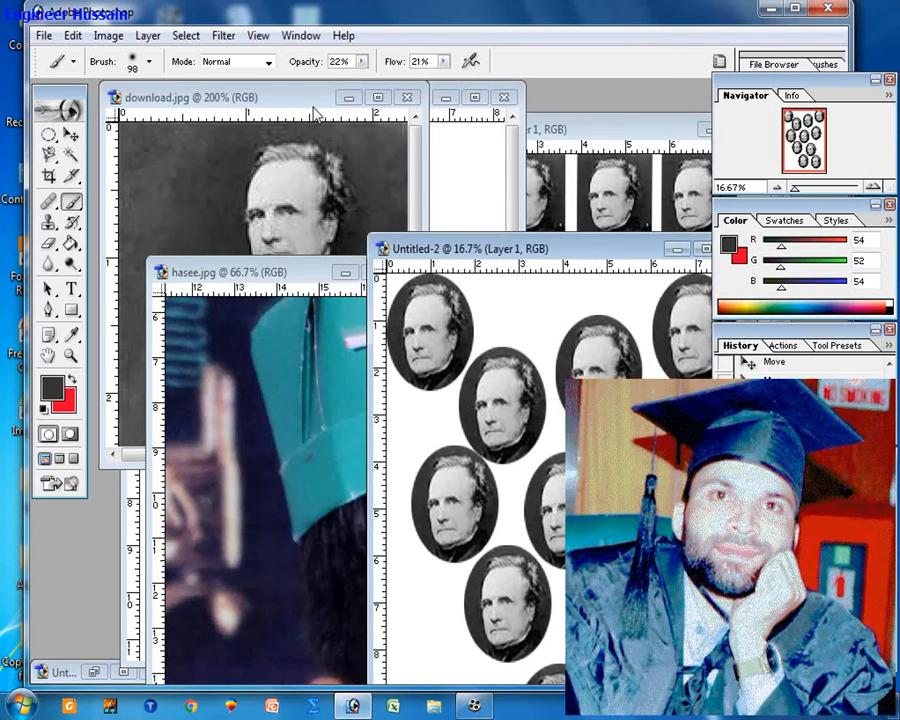
{"action": "left_click", "coordinate": [314, 104]}
{"action": "double_click", "coordinate": [314, 104]}
{"action": "key", "text": "ctrl+0"}
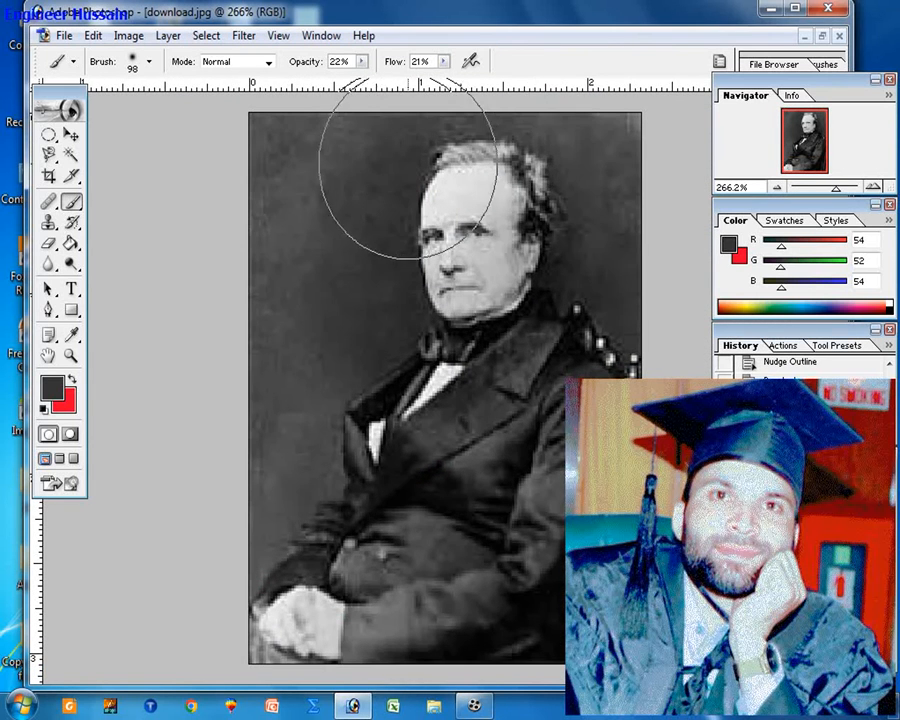
Step: Set the brush diameter to 15 px, dab dark gray on the seated man's hair, and clear the selection in download.jpg
{"action": "left_click", "coordinate": [149, 61]}
{"action": "left_click_drag", "start_coordinate": [120, 116], "coordinate": [44, 116]}
{"action": "left_click", "coordinate": [52, 115]}
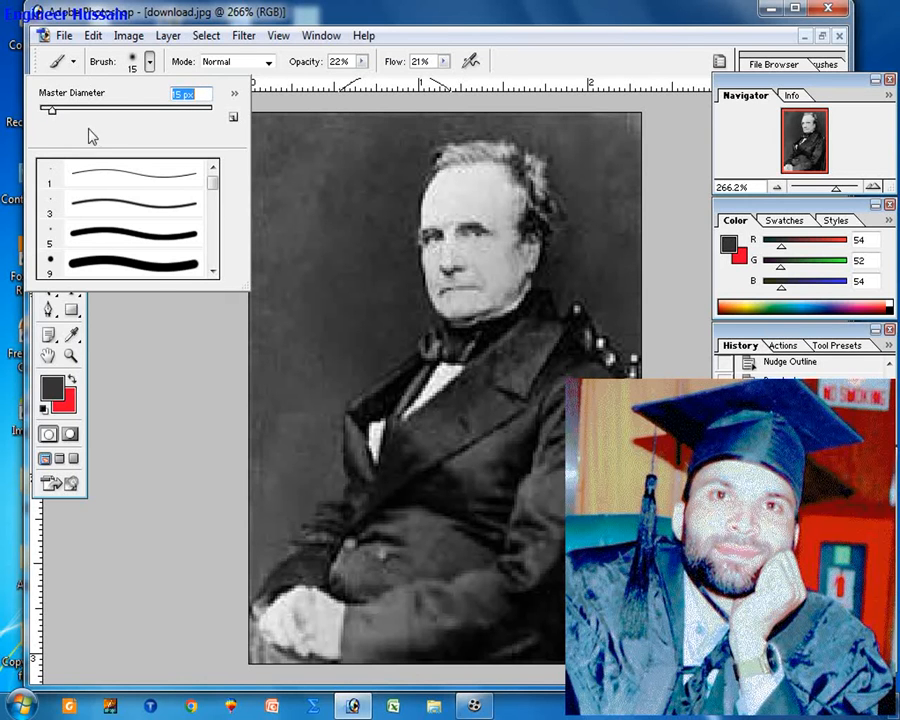
{"action": "left_click", "coordinate": [449, 151]}
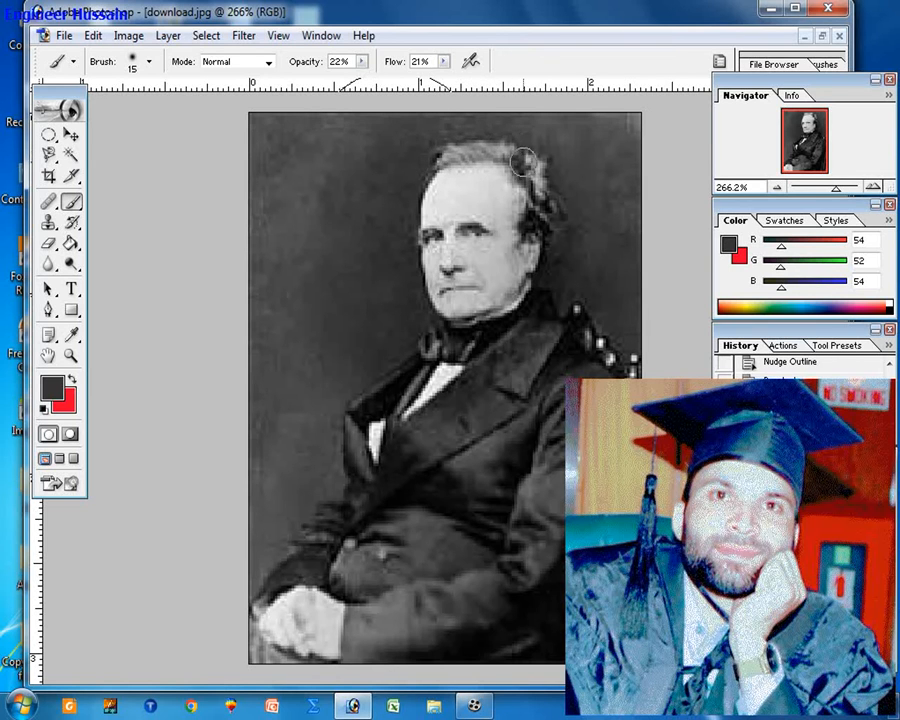
{"action": "key", "text": "ctrl+d"}
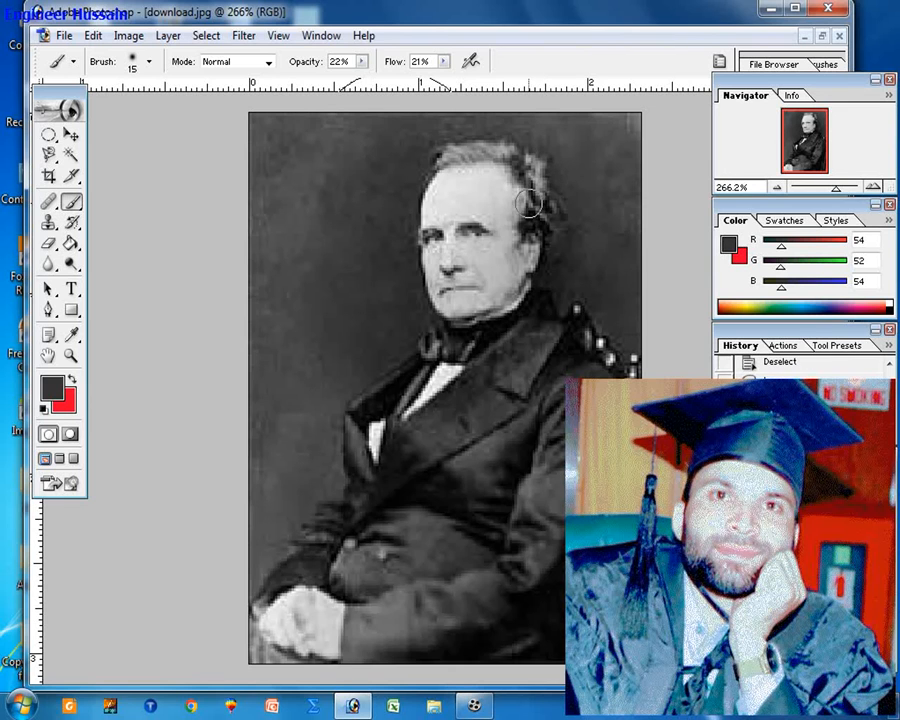
Step: Open ahsin.jpg from the Boys Compile Photos folder
{"action": "key", "text": "ctrl+o"}
{"action": "left_click", "coordinate": [414, 300]}
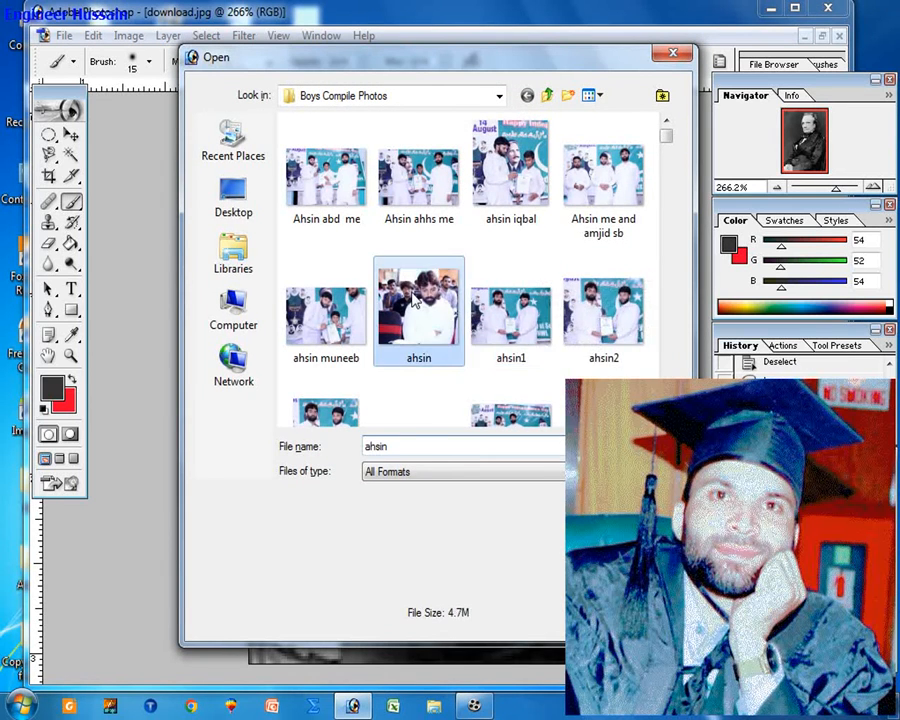
{"action": "right_click", "coordinate": [413, 300]}
{"action": "left_click", "coordinate": [462, 218]}
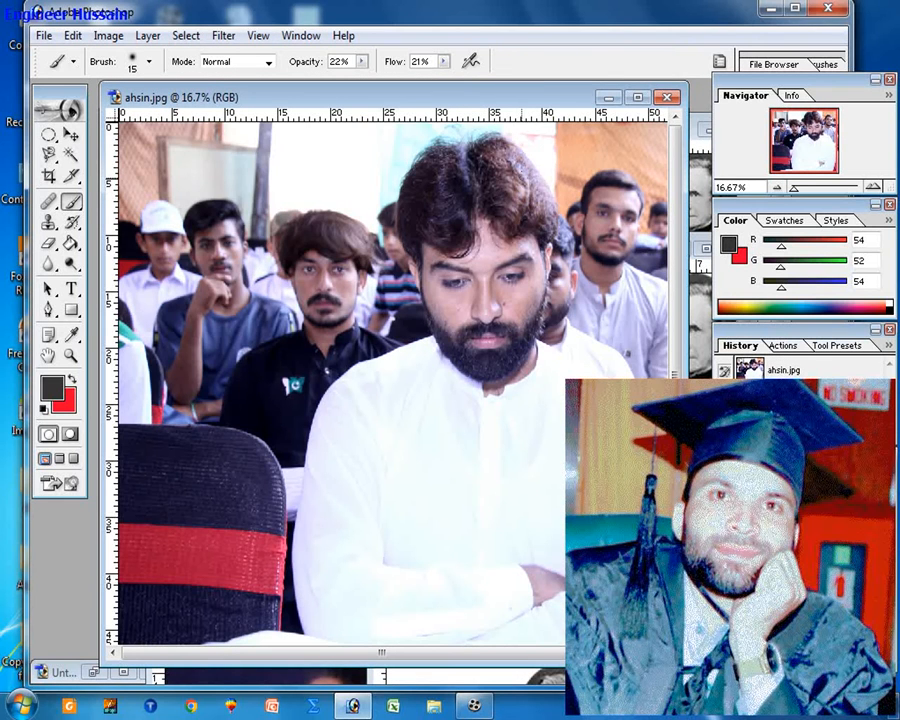
Step: Set the brush diameter to 180 px, flow to 25% and opacity to 24% for the hair in ahsin.jpg
{"action": "key", "text": "ctrl+plus"}
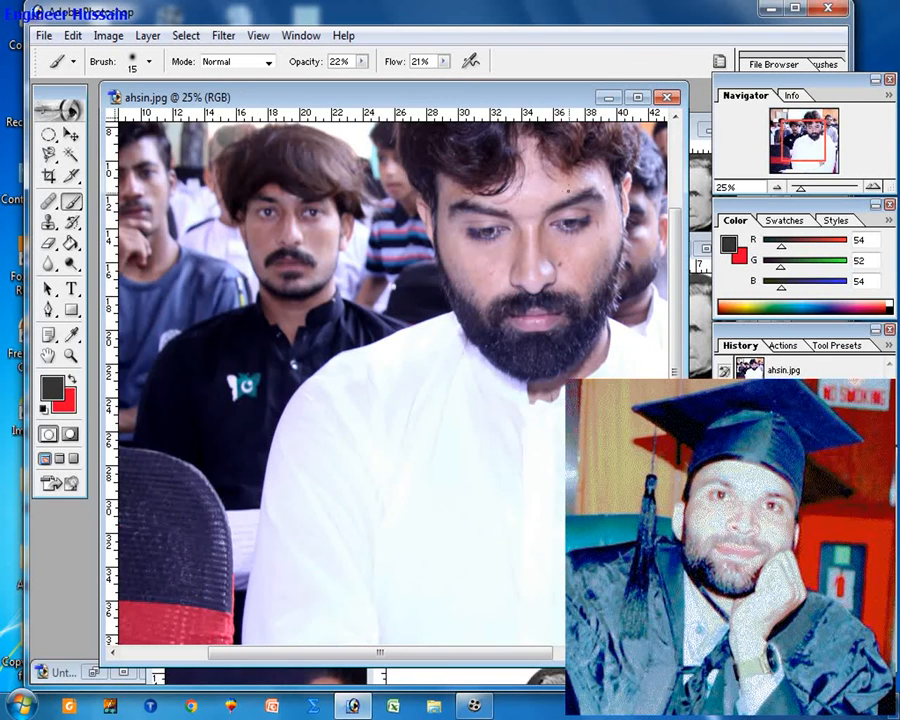
{"action": "left_click_drag", "start_coordinate": [545, 244], "coordinate": [378, 272]}
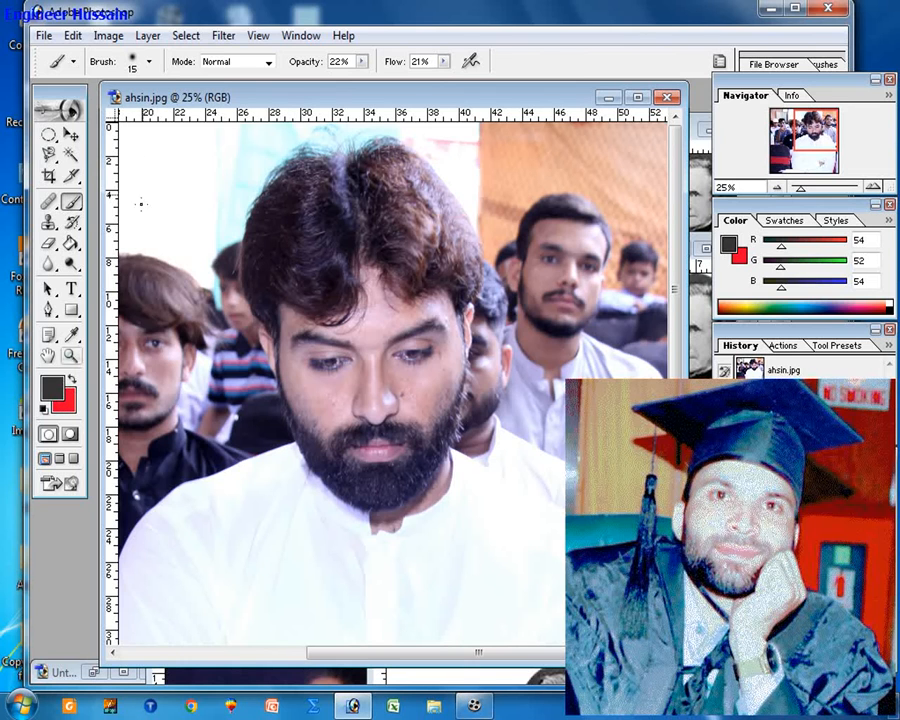
{"action": "left_click", "coordinate": [149, 61]}
{"action": "left_click_drag", "start_coordinate": [60, 112], "coordinate": [161, 112]}
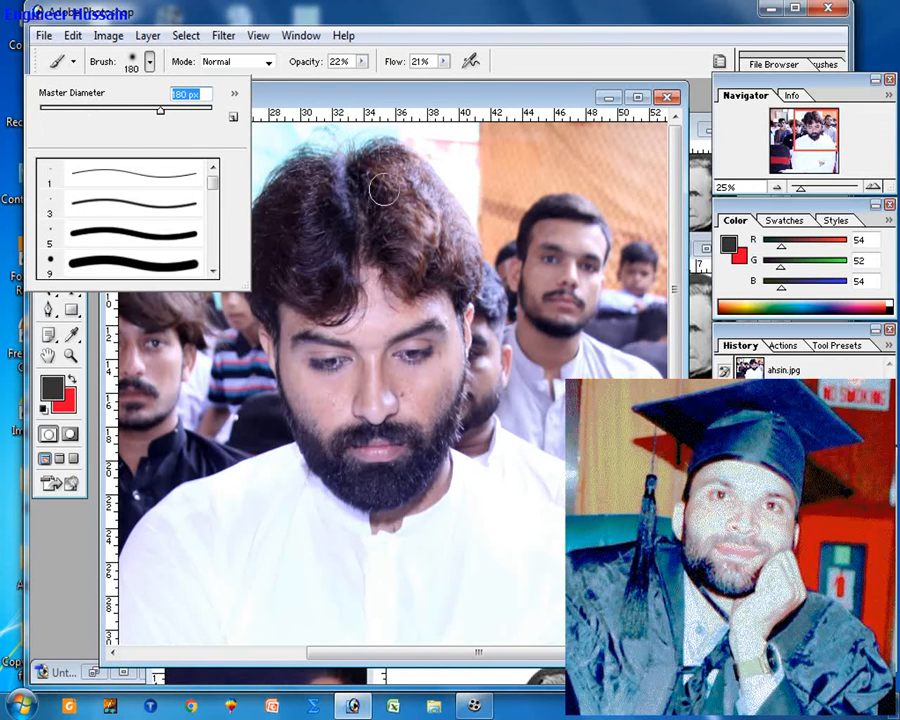
{"action": "left_click", "coordinate": [412, 202]}
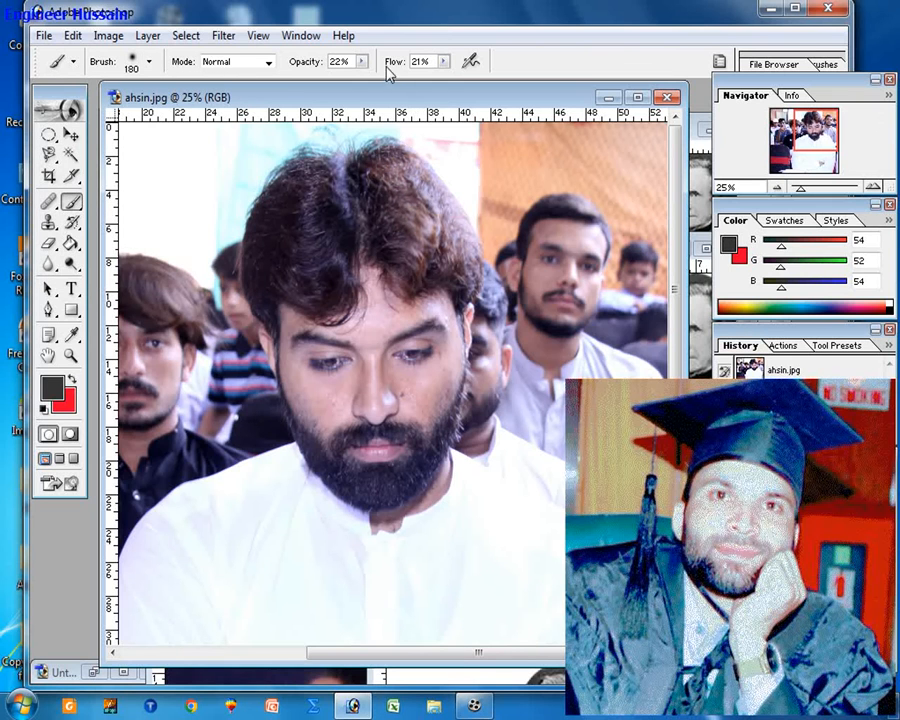
{"action": "left_click", "coordinate": [444, 63]}
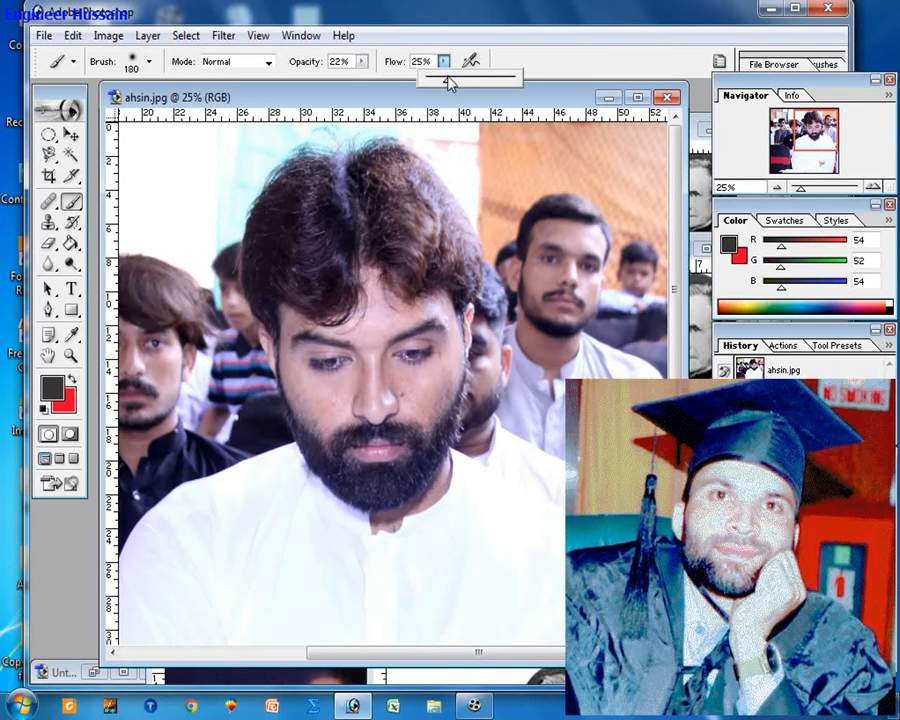
{"action": "left_click", "coordinate": [361, 63]}
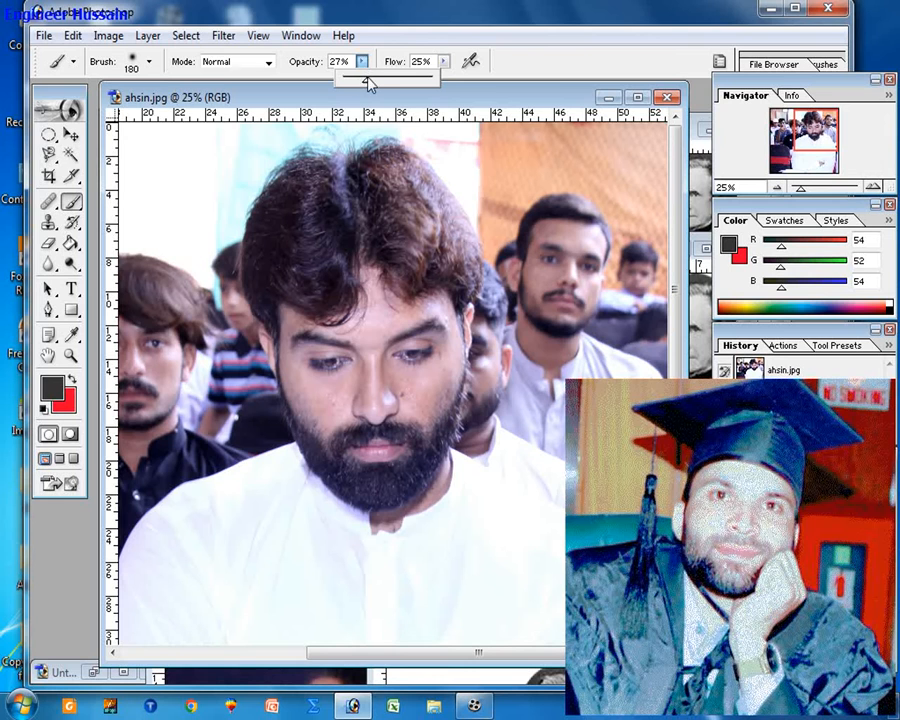
Step: Brush dark gray softly over the hair of the bearded man in the foreground to darken its brown tones
{"action": "mouse_move", "coordinate": [410, 237]}
{"action": "left_mouse_down"}
{"action": "mouse_move", "coordinate": [394, 165]}
{"action": "mouse_move", "coordinate": [414, 153]}
{"action": "mouse_move", "coordinate": [391, 168]}
{"action": "mouse_move", "coordinate": [388, 193]}
{"action": "mouse_move", "coordinate": [386, 138]}
{"action": "mouse_move", "coordinate": [452, 233]}
{"action": "mouse_move", "coordinate": [437, 232]}
{"action": "left_mouse_up"}
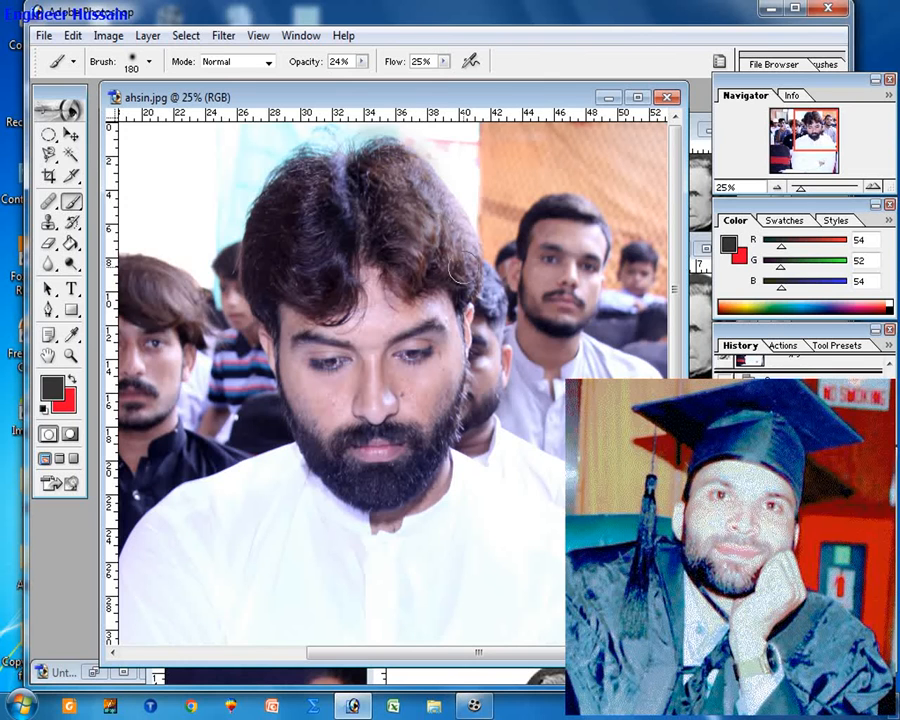
{"action": "left_click_drag", "start_coordinate": [411, 177], "coordinate": [430, 190]}
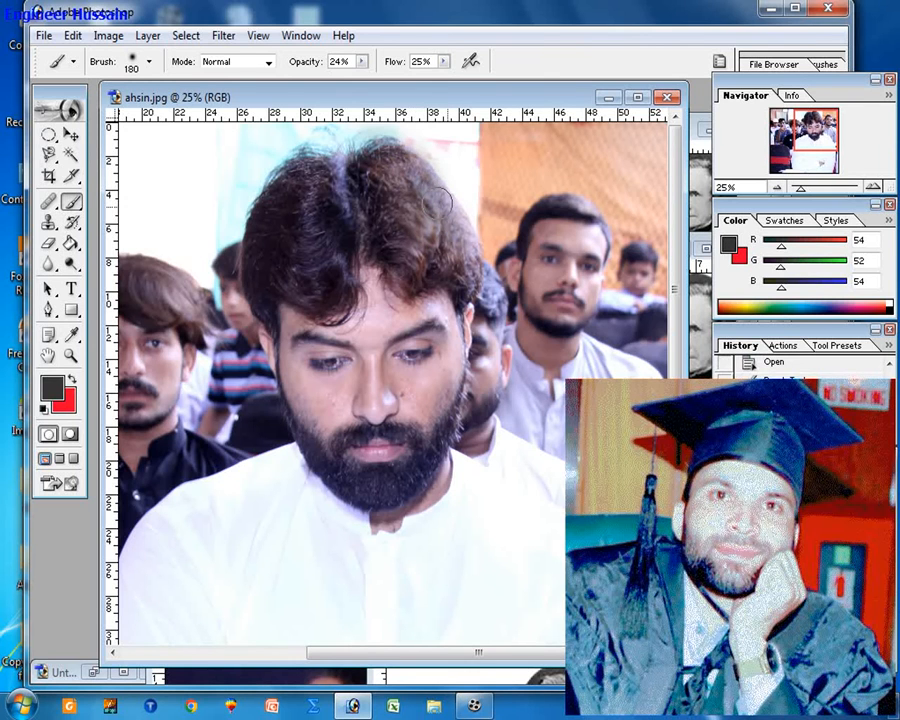
{"action": "left_click_drag", "start_coordinate": [577, 207], "coordinate": [575, 202]}
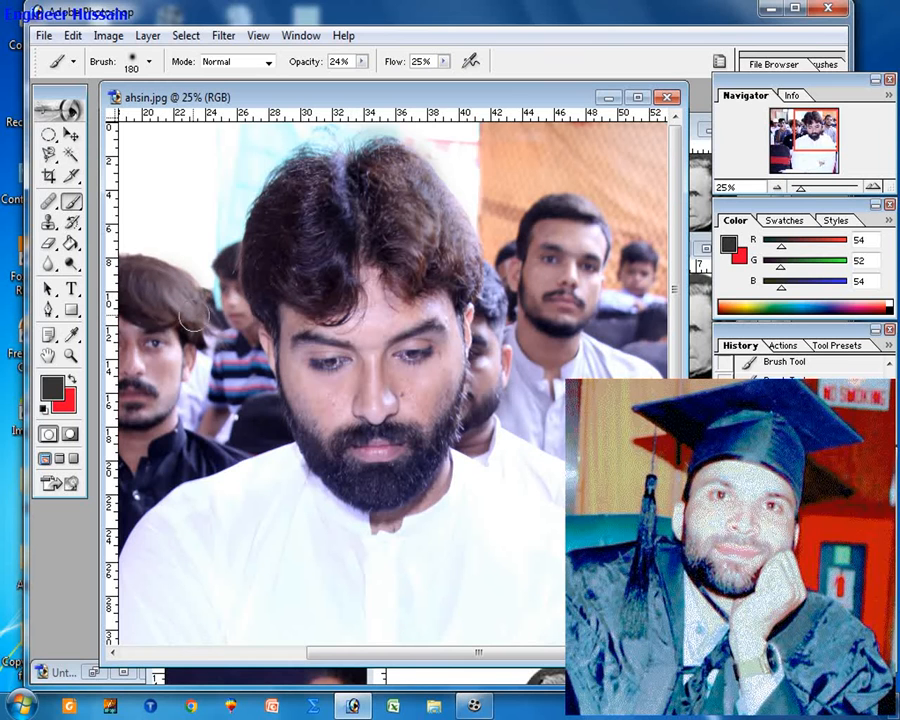
{"action": "left_click_drag", "start_coordinate": [298, 201], "coordinate": [265, 188]}
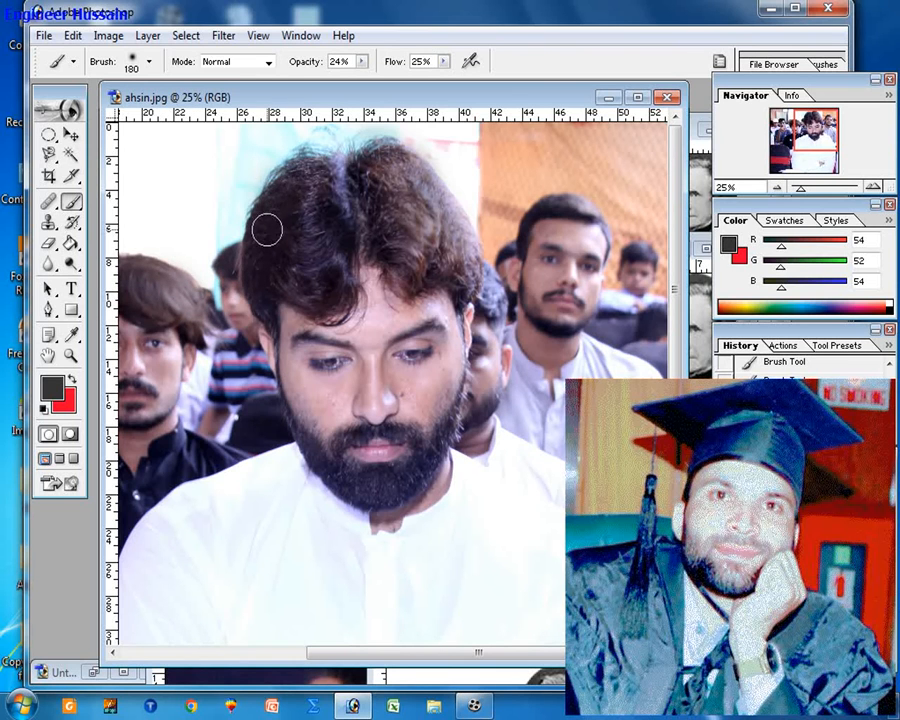
{"action": "left_click", "coordinate": [361, 184]}
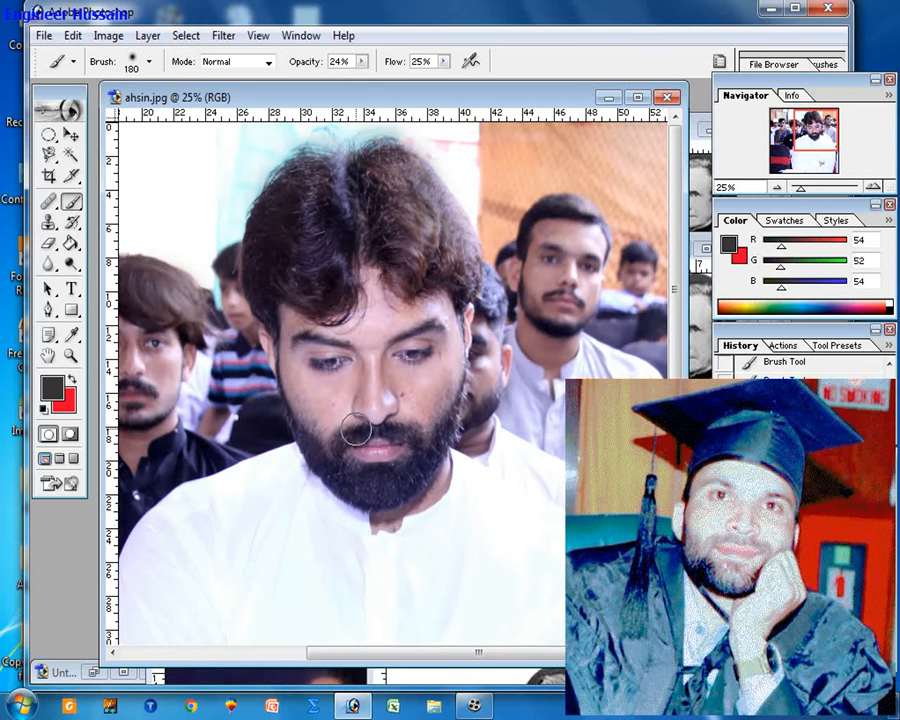
Step: Look through the photos in the Boys Compile Photos folder for another portrait to retouch, without opening one
{"action": "key", "text": "ctrl+o"}
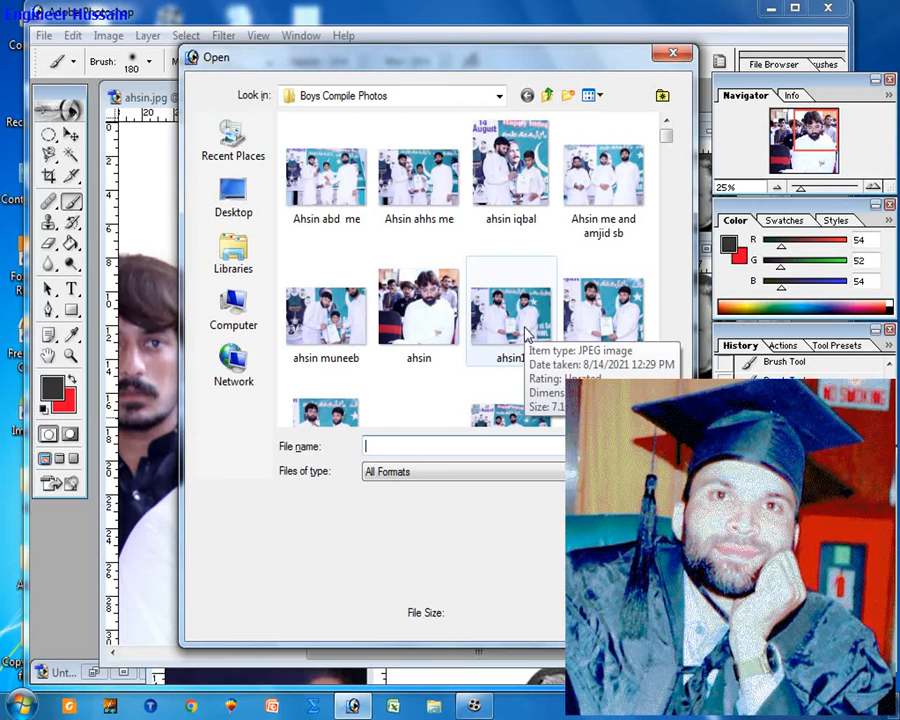
{"action": "scroll", "coordinate": [480, 364], "scroll_direction": "down", "scroll_amount": 3}
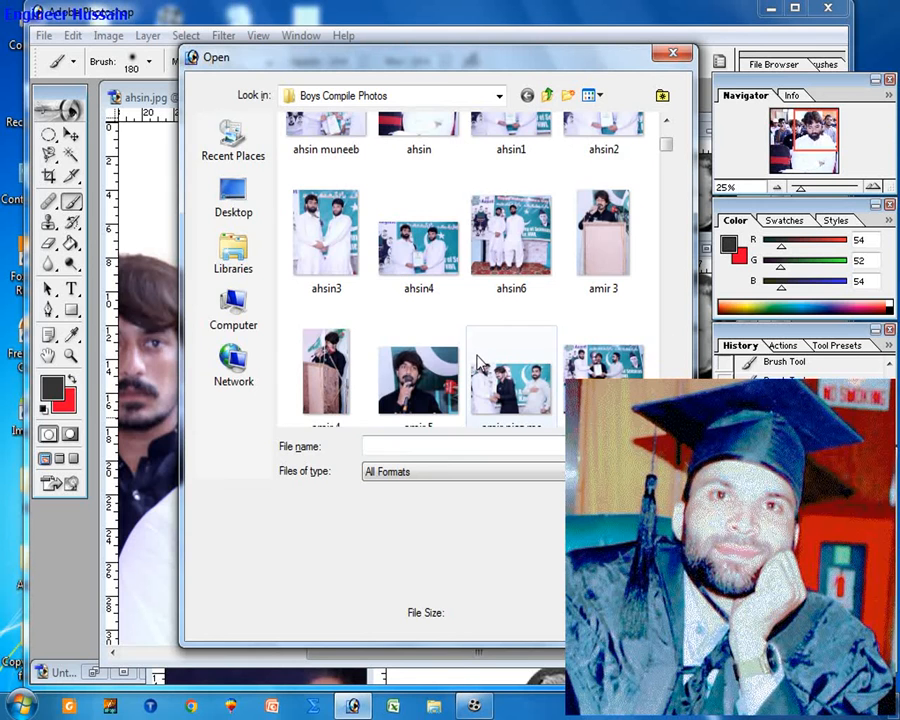
{"action": "scroll", "coordinate": [480, 375], "scroll_direction": "down", "scroll_amount": 3}
{"action": "scroll", "coordinate": [519, 362], "scroll_direction": "down", "scroll_amount": 3}
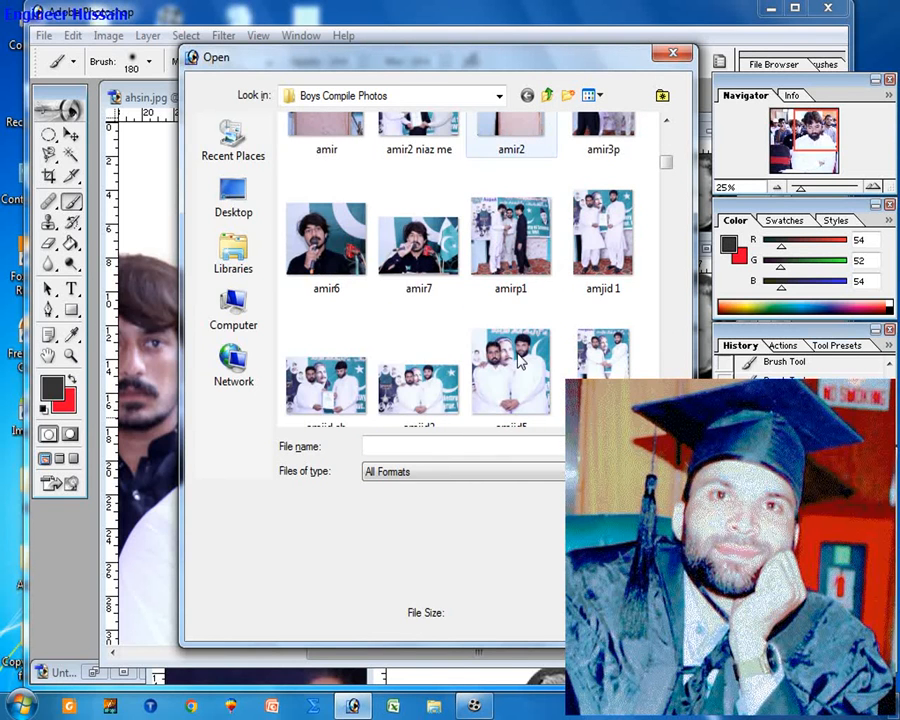
{"action": "scroll", "coordinate": [520, 363], "scroll_direction": "down", "scroll_amount": 10}
{"action": "scroll", "coordinate": [535, 364], "scroll_direction": "down", "scroll_amount": 10}
{"action": "scroll", "coordinate": [545, 366], "scroll_direction": "down", "scroll_amount": 20}
{"action": "scroll", "coordinate": [547, 366], "scroll_direction": "up", "scroll_amount": 5}
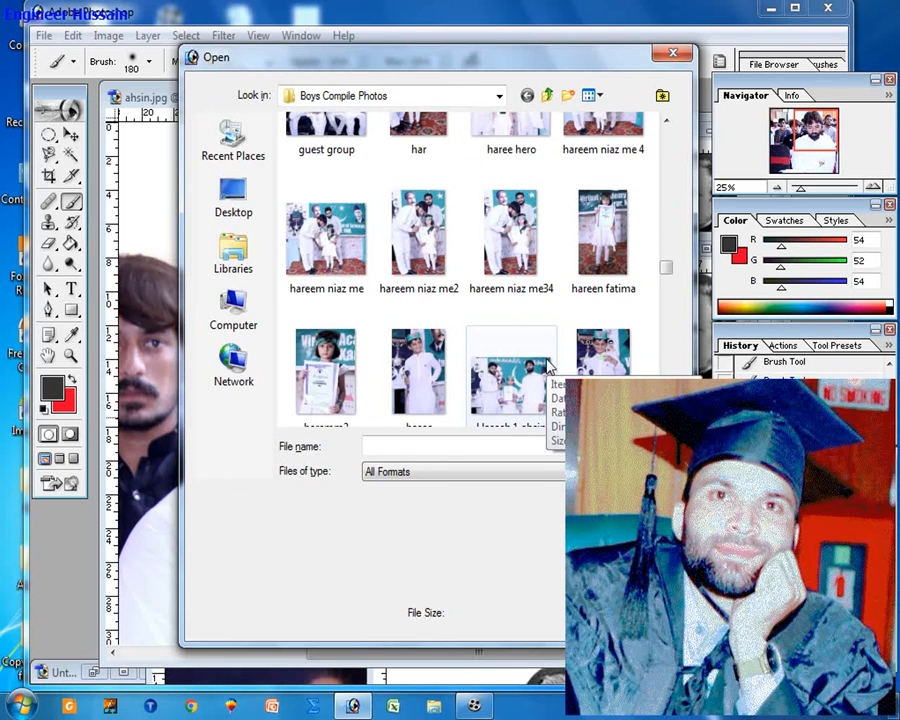
{"action": "scroll", "coordinate": [554, 366], "scroll_direction": "up", "scroll_amount": 15}
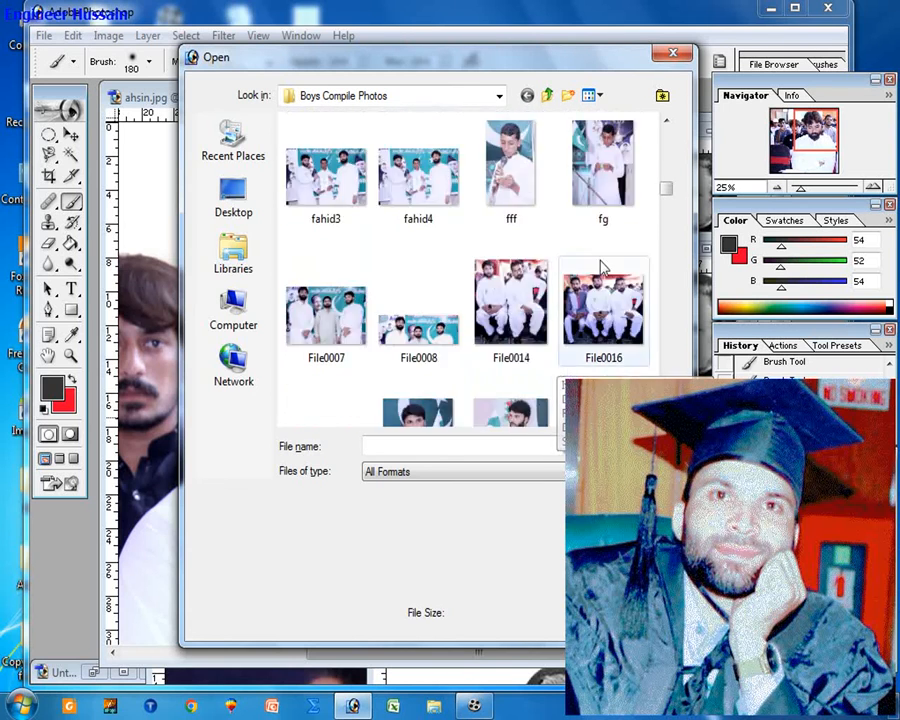
{"action": "left_click", "coordinate": [672, 53]}
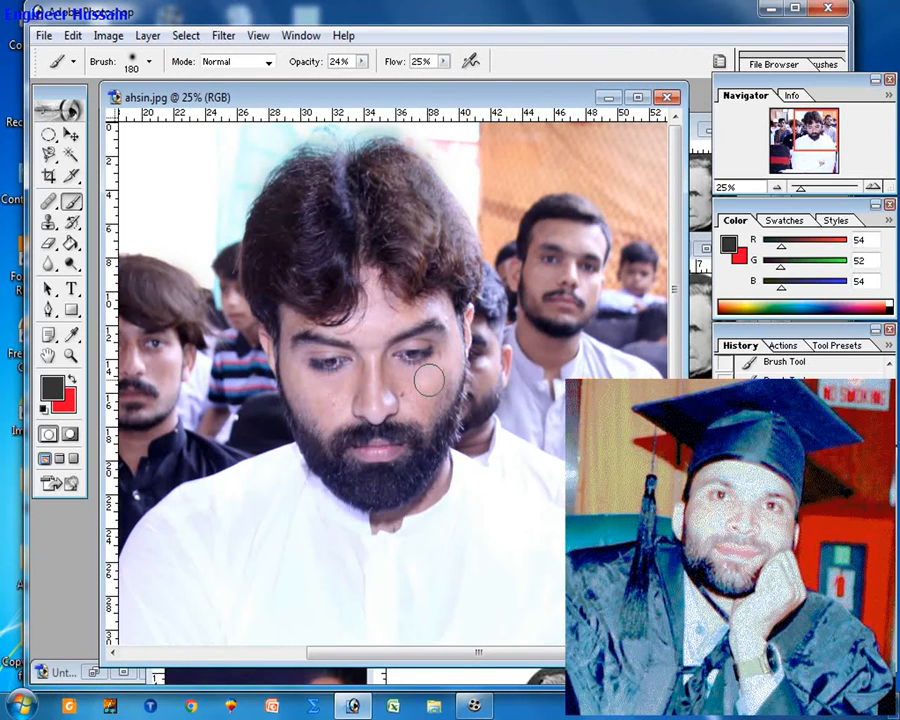
Step: Switch to the Clone Stamp tool for retouching the bearded man's blemished cheek at 100% view
{"action": "key", "text": "ctrl+plus"}
{"action": "key", "text": "ctrl+plus"}
{"action": "key", "text": "ctrl+plus"}
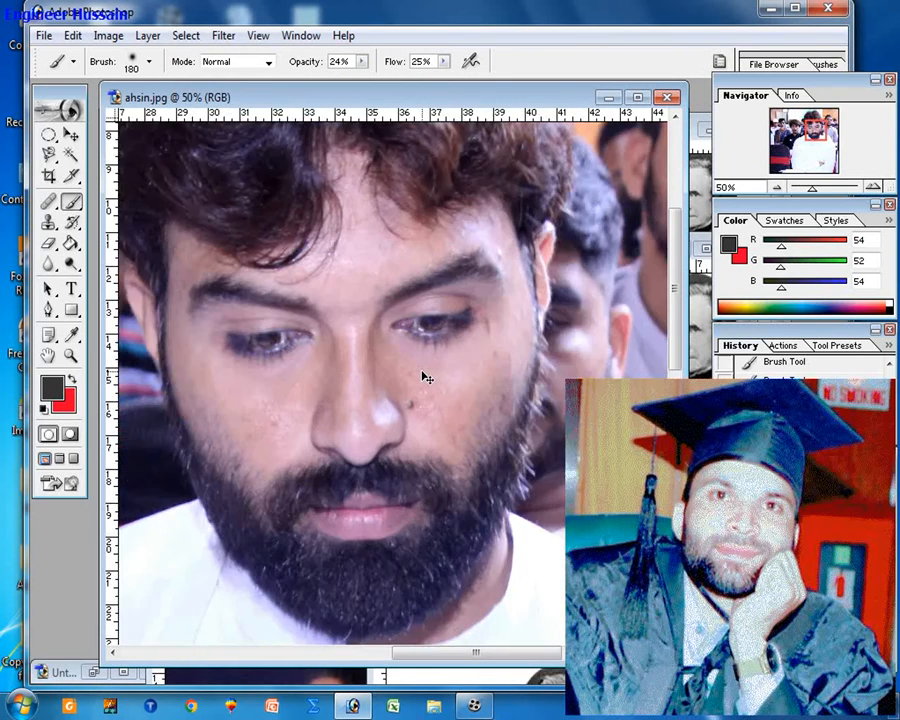
{"action": "left_click_drag", "start_coordinate": [165, 416], "coordinate": [413, 416]}
{"action": "key", "text": "ctrl+plus"}
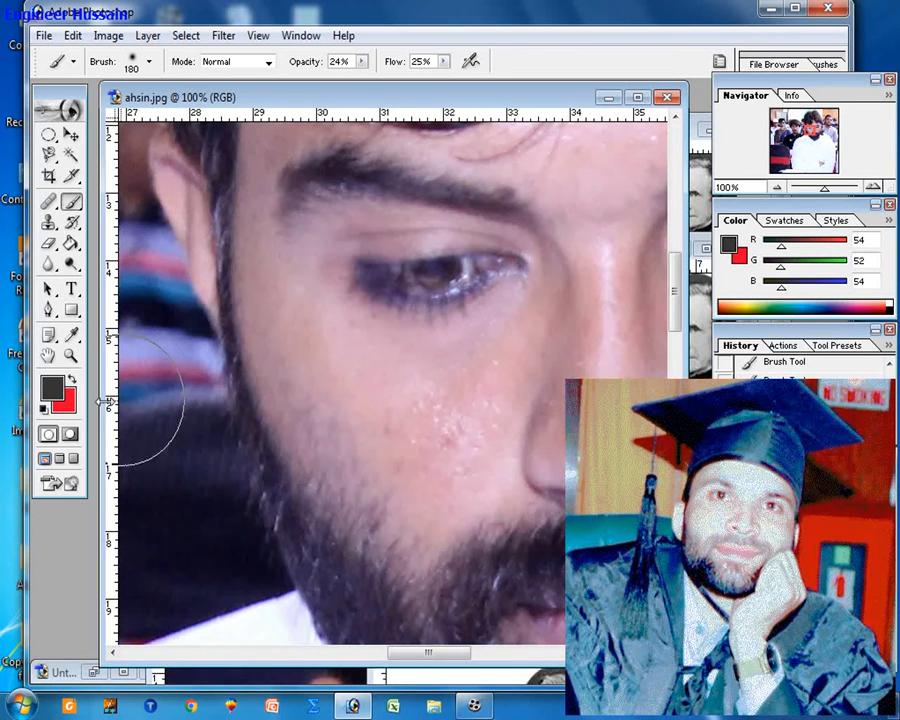
{"action": "left_click", "coordinate": [44, 222]}
{"action": "left_click", "coordinate": [128, 222]}
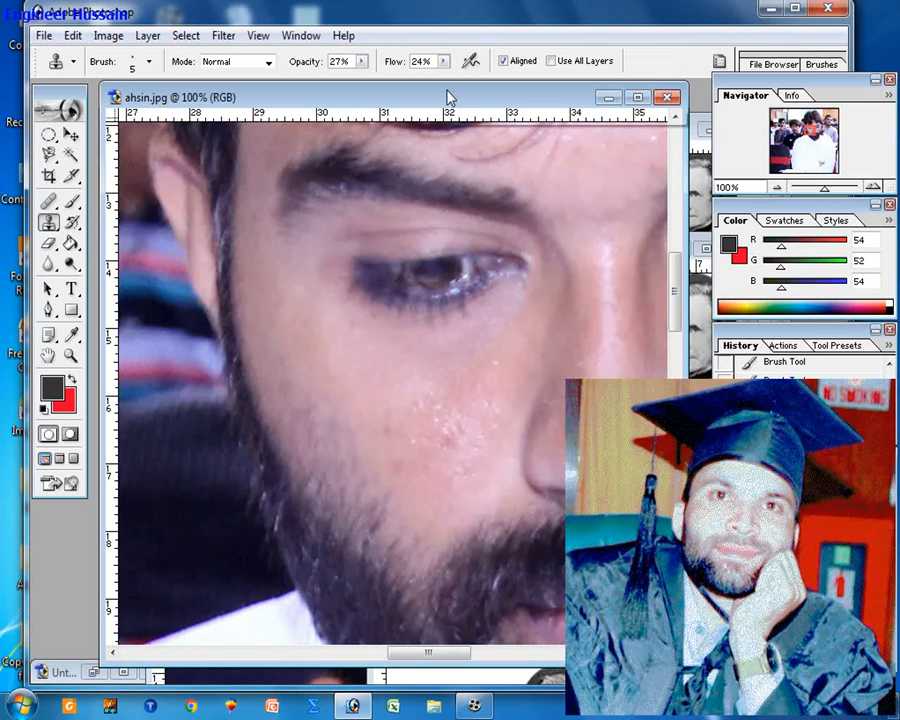
Step: Set the Clone Stamp brush to 83 px with 32% flow and 33% opacity
{"action": "left_click", "coordinate": [149, 61]}
{"action": "left_click_drag", "start_coordinate": [62, 111], "coordinate": [111, 113]}
{"action": "left_click", "coordinate": [443, 62]}
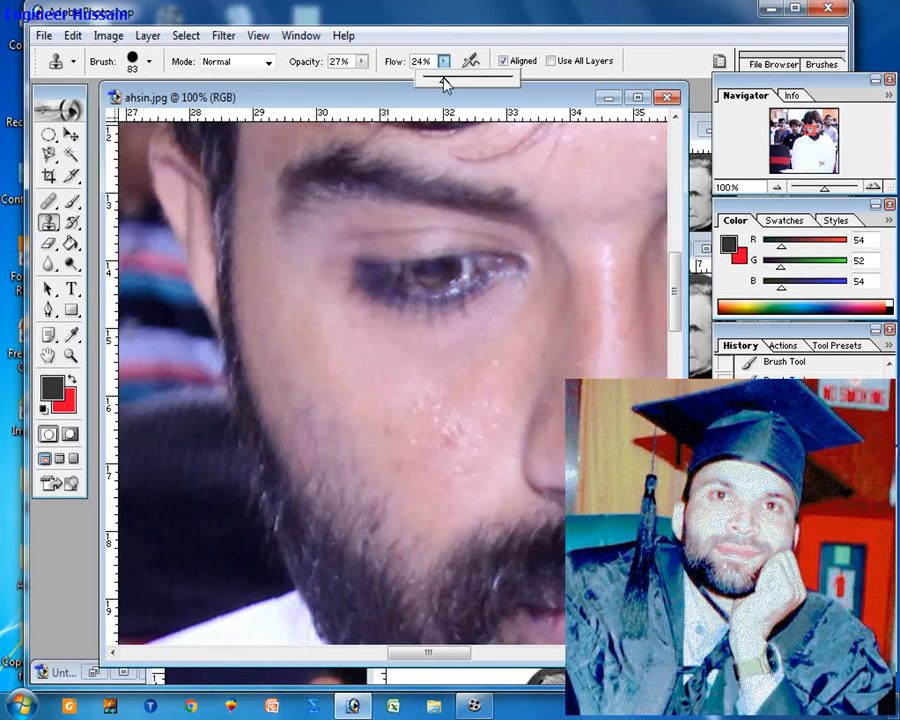
{"action": "left_click", "coordinate": [362, 61]}
{"action": "left_click_drag", "start_coordinate": [365, 84], "coordinate": [368, 85]}
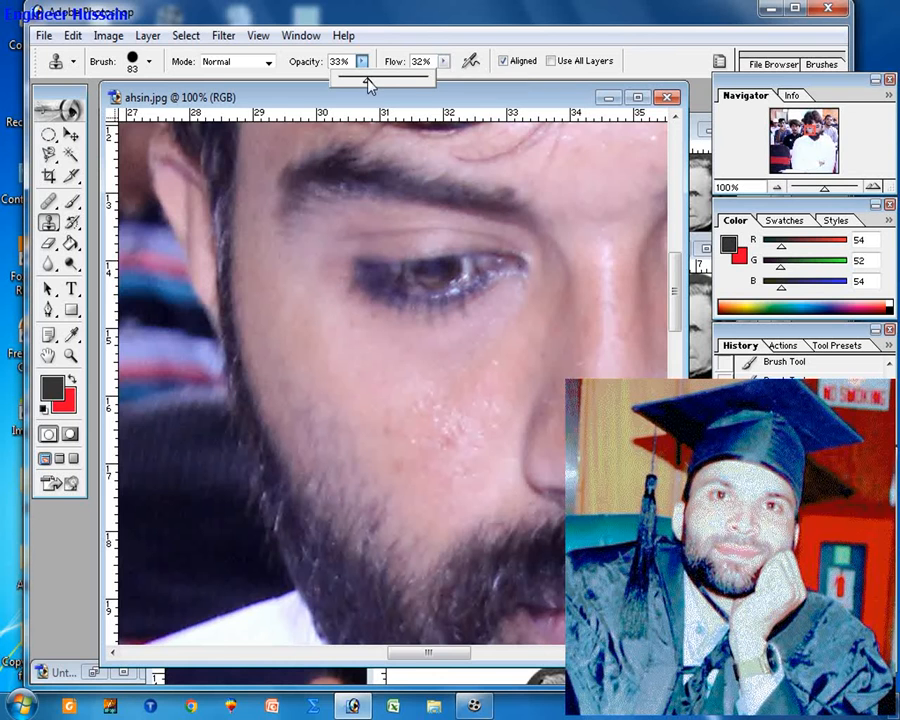
Step: Clone clean skin samples over the blemished spots on the bearded man's cheek below the eye in ahsin.jpg
{"action": "left_click", "coordinate": [457, 411]}
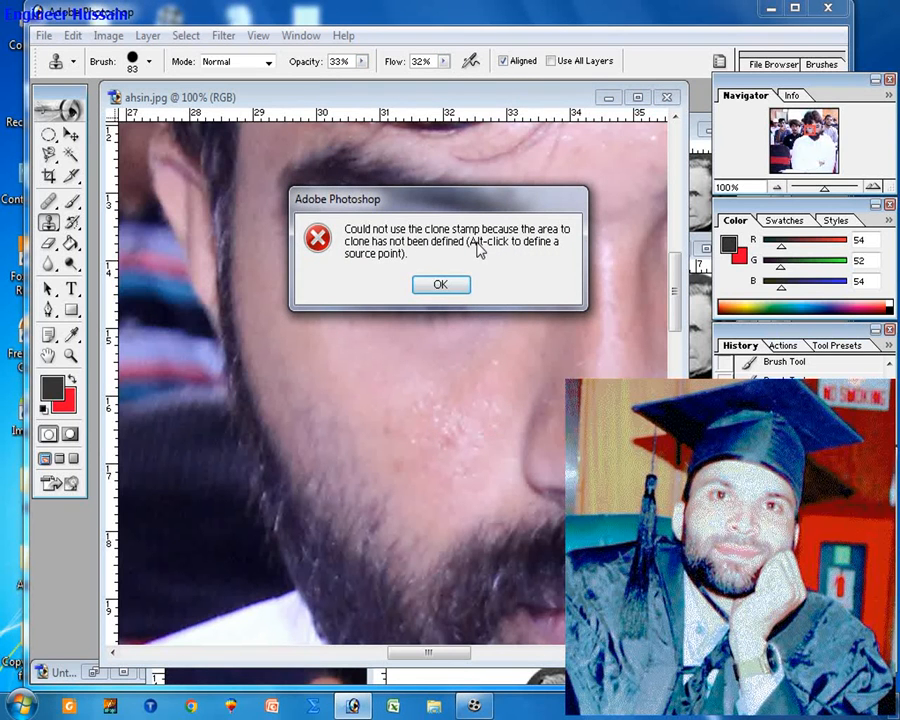
{"action": "left_click", "coordinate": [440, 285]}
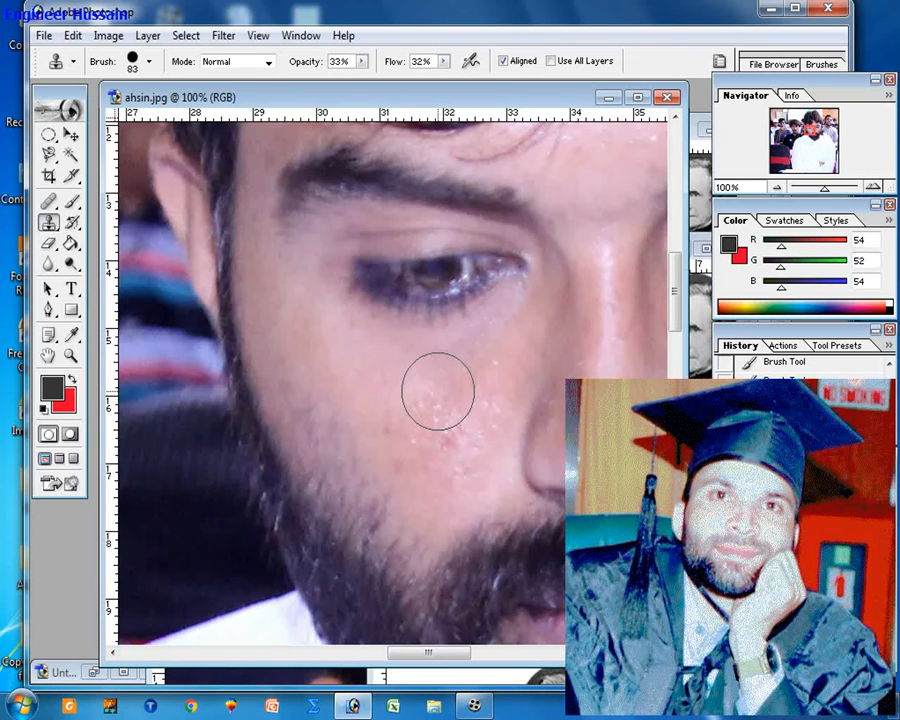
{"action": "key", "text": "alt"}
{"action": "key", "text": "alt"}
{"action": "key", "text": "alt"}
{"action": "left_click", "coordinate": [432, 387], "text": "alt"}
{"action": "mouse_move", "coordinate": [433, 387]}
{"action": "left_mouse_down"}
{"action": "mouse_move", "coordinate": [430, 436]}
{"action": "mouse_move", "coordinate": [426, 387]}
{"action": "mouse_move", "coordinate": [437, 434]}
{"action": "mouse_move", "coordinate": [449, 434]}
{"action": "mouse_move", "coordinate": [453, 414]}
{"action": "mouse_move", "coordinate": [439, 433]}
{"action": "mouse_move", "coordinate": [456, 459]}
{"action": "mouse_move", "coordinate": [444, 409]}
{"action": "mouse_move", "coordinate": [385, 384]}
{"action": "mouse_move", "coordinate": [427, 393]}
{"action": "mouse_move", "coordinate": [342, 356]}
{"action": "mouse_move", "coordinate": [405, 369]}
{"action": "mouse_move", "coordinate": [321, 351]}
{"action": "mouse_move", "coordinate": [401, 431]}
{"action": "mouse_move", "coordinate": [373, 383]}
{"action": "mouse_move", "coordinate": [366, 392]}
{"action": "mouse_move", "coordinate": [397, 432]}
{"action": "mouse_move", "coordinate": [376, 376]}
{"action": "mouse_move", "coordinate": [326, 342]}
{"action": "mouse_move", "coordinate": [317, 361]}
{"action": "mouse_move", "coordinate": [349, 378]}
{"action": "mouse_move", "coordinate": [447, 377]}
{"action": "mouse_move", "coordinate": [498, 364]}
{"action": "mouse_move", "coordinate": [419, 443]}
{"action": "mouse_move", "coordinate": [394, 400]}
{"action": "mouse_move", "coordinate": [442, 397]}
{"action": "mouse_move", "coordinate": [405, 425]}
{"action": "mouse_move", "coordinate": [400, 386]}
{"action": "mouse_move", "coordinate": [433, 415]}
{"action": "mouse_move", "coordinate": [386, 402]}
{"action": "mouse_move", "coordinate": [392, 394]}
{"action": "mouse_move", "coordinate": [330, 355]}
{"action": "mouse_move", "coordinate": [313, 325]}
{"action": "mouse_move", "coordinate": [348, 380]}
{"action": "mouse_move", "coordinate": [312, 340]}
{"action": "mouse_move", "coordinate": [347, 403]}
{"action": "mouse_move", "coordinate": [373, 411]}
{"action": "mouse_move", "coordinate": [358, 430]}
{"action": "mouse_move", "coordinate": [345, 422]}
{"action": "mouse_move", "coordinate": [354, 415]}
{"action": "mouse_move", "coordinate": [354, 442]}
{"action": "mouse_move", "coordinate": [348, 403]}
{"action": "mouse_move", "coordinate": [336, 418]}
{"action": "mouse_move", "coordinate": [343, 389]}
{"action": "mouse_move", "coordinate": [329, 415]}
{"action": "mouse_move", "coordinate": [351, 355]}
{"action": "mouse_move", "coordinate": [341, 364]}
{"action": "mouse_move", "coordinate": [438, 364]}
{"action": "left_mouse_up"}
{"action": "left_click", "coordinate": [346, 424]}
{"action": "left_click", "coordinate": [342, 414]}
{"action": "mouse_move", "coordinate": [487, 391]}
{"action": "left_mouse_down"}
{"action": "mouse_move", "coordinate": [474, 402]}
{"action": "mouse_move", "coordinate": [467, 436]}
{"action": "left_mouse_up"}
{"action": "left_click", "coordinate": [333, 337], "text": "alt"}
{"action": "mouse_move", "coordinate": [330, 331]}
{"action": "left_mouse_down"}
{"action": "mouse_move", "coordinate": [303, 317]}
{"action": "mouse_move", "coordinate": [309, 311]}
{"action": "mouse_move", "coordinate": [340, 345]}
{"action": "mouse_move", "coordinate": [353, 343]}
{"action": "left_mouse_up"}
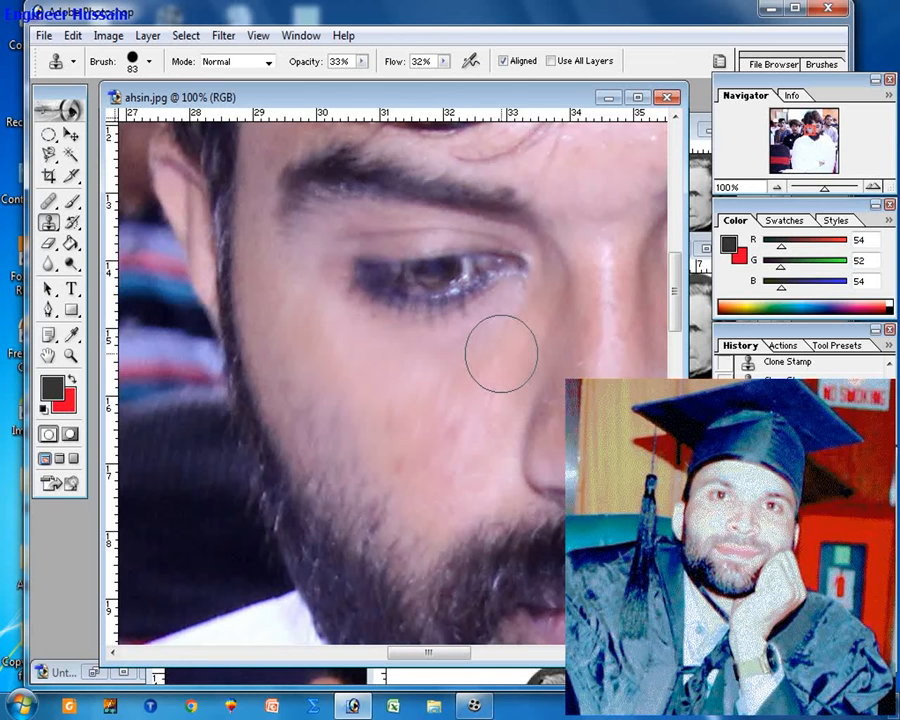
{"action": "key", "text": "ctrl+minus"}
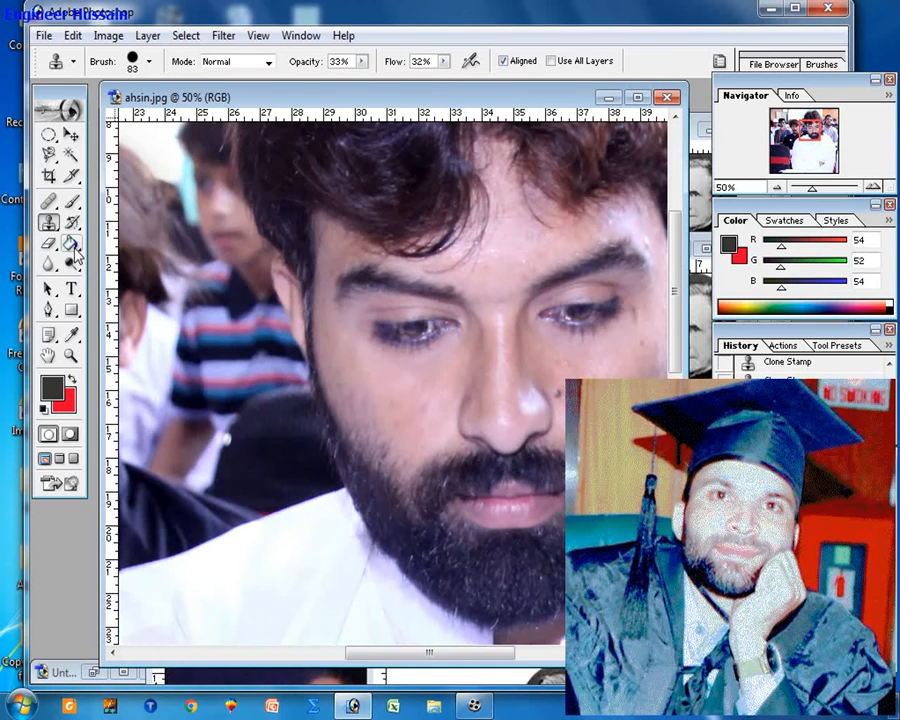
{"action": "key", "text": "ctrl+minus"}
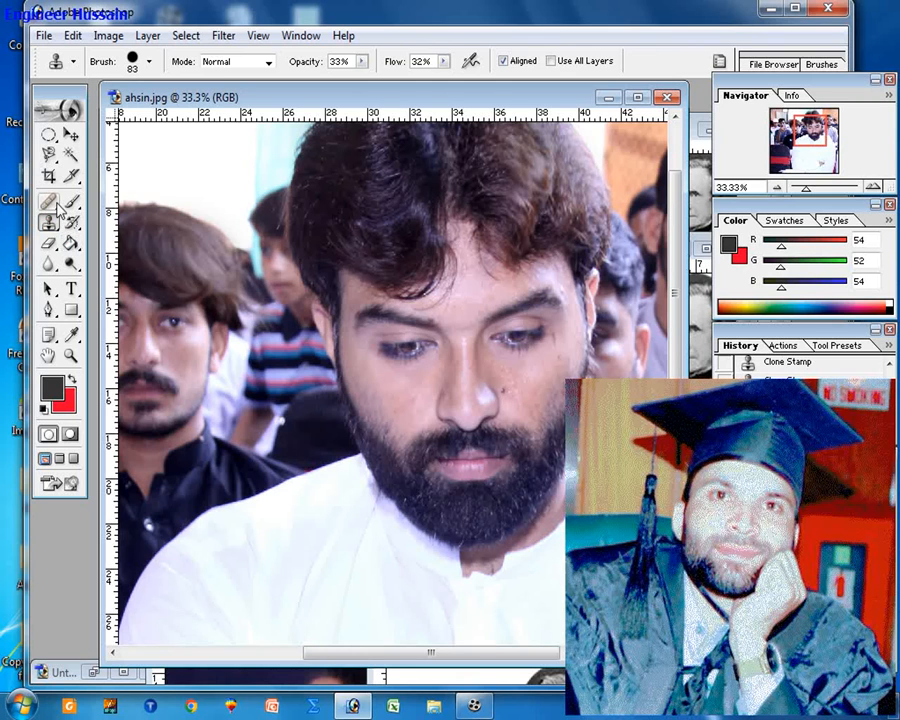
{"action": "left_click", "coordinate": [57, 203]}
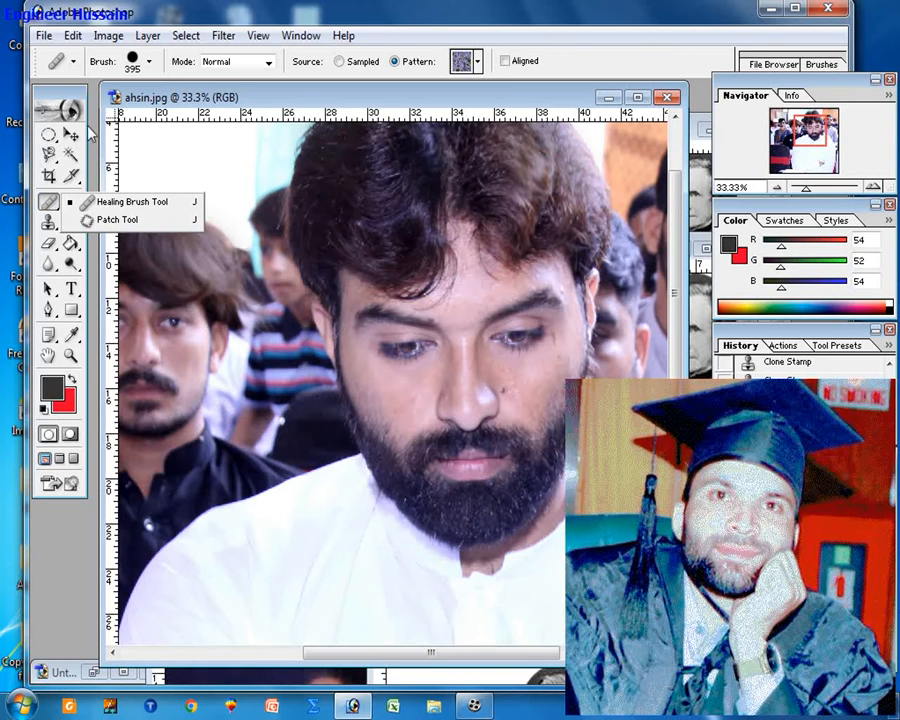
{"action": "right_click", "coordinate": [55, 138]}
{"action": "right_click", "coordinate": [50, 203]}
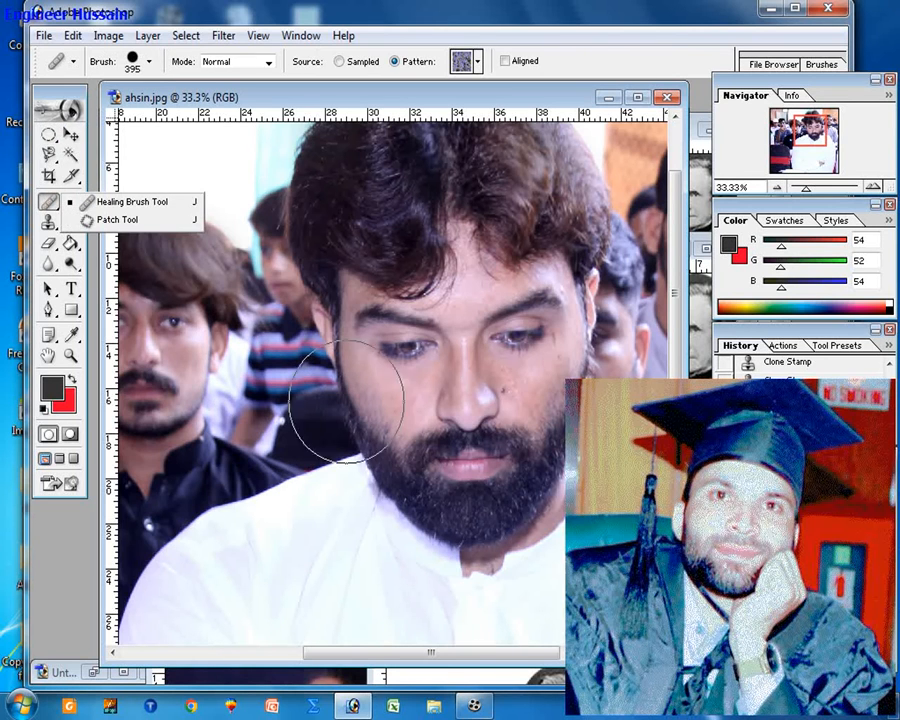
{"action": "right_click", "coordinate": [48, 138]}
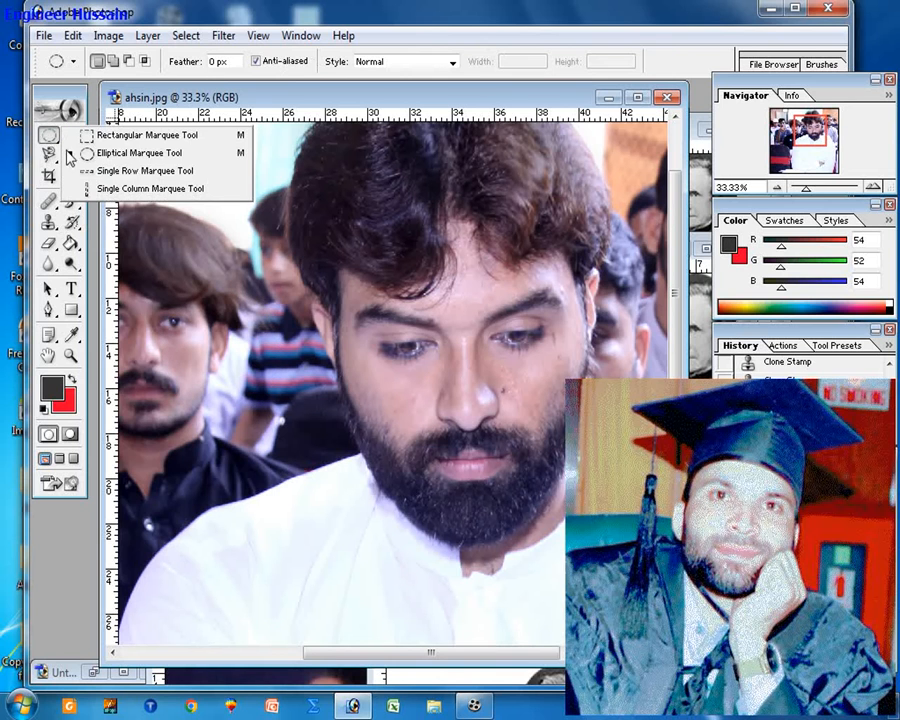
{"action": "left_click", "coordinate": [296, 331]}
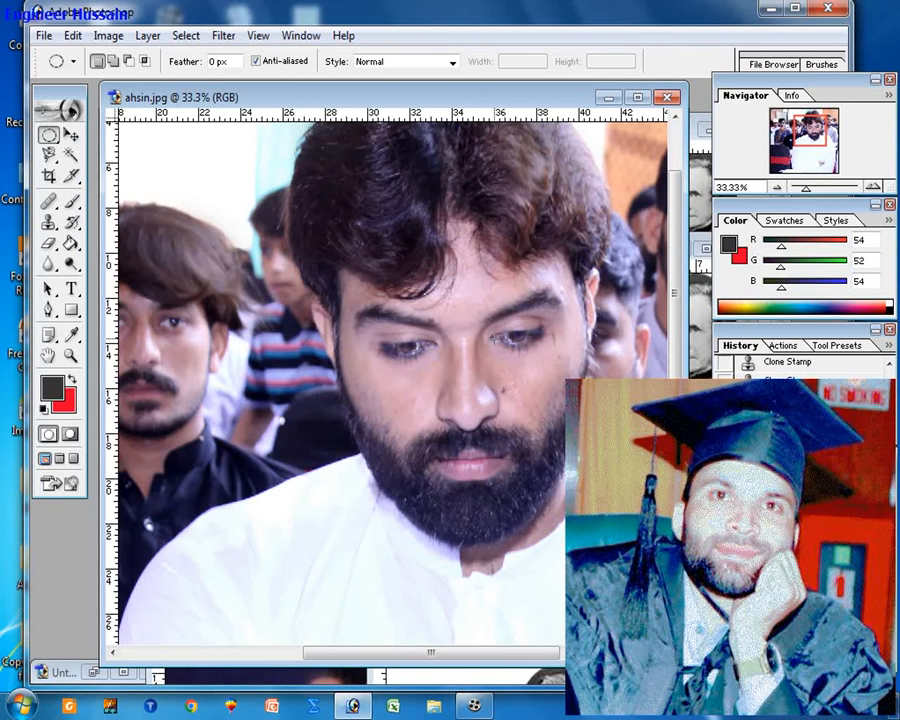
{"action": "key", "text": "ctrl+minus"}
{"action": "key", "text": "ctrl+minus"}
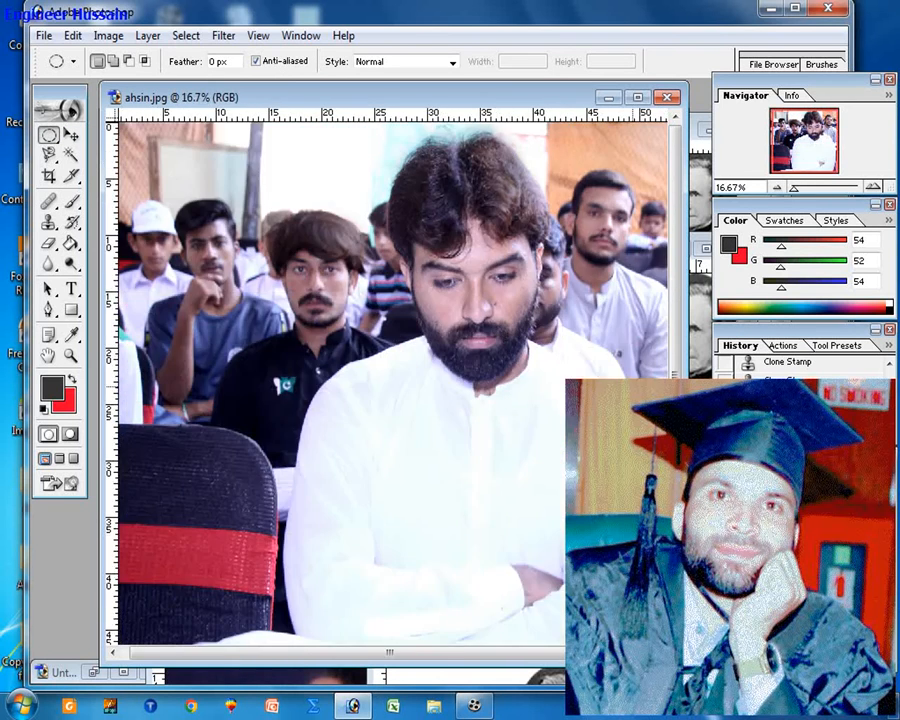
Step: Find and open the photo rahoo from the Boys Compile Photos folder
{"action": "key", "text": "ctrl+o"}
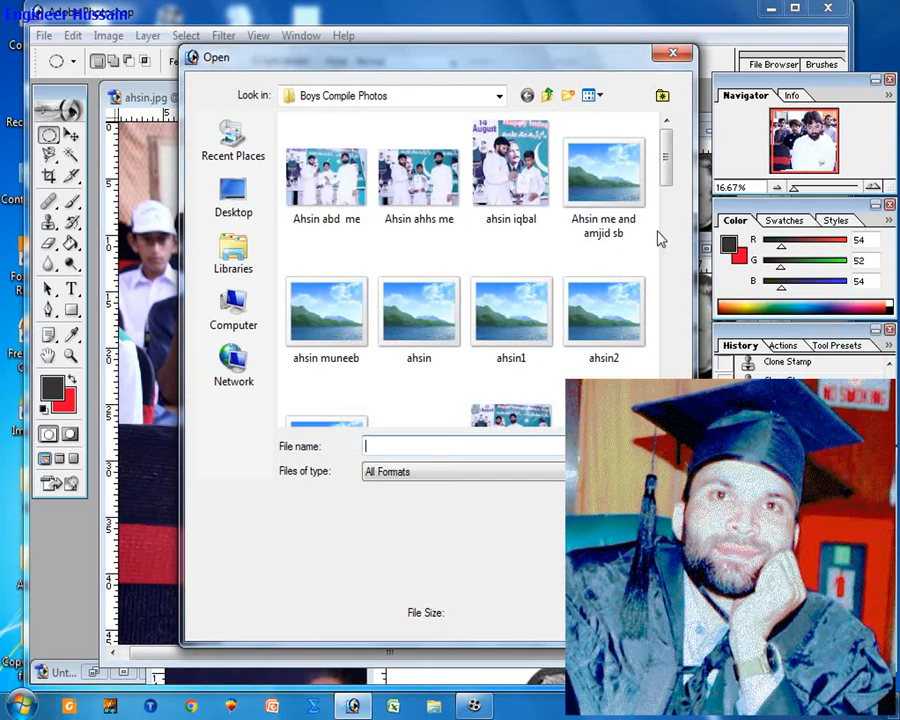
{"action": "scroll", "coordinate": [538, 258], "scroll_direction": "down", "scroll_amount": 5}
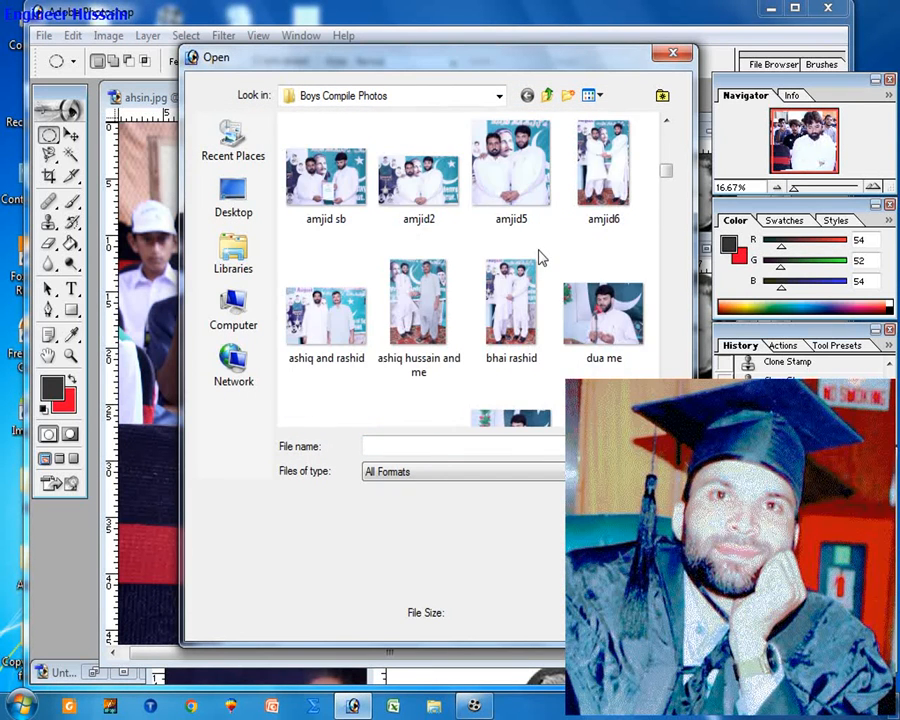
{"action": "scroll", "coordinate": [541, 252], "scroll_direction": "down", "scroll_amount": 15}
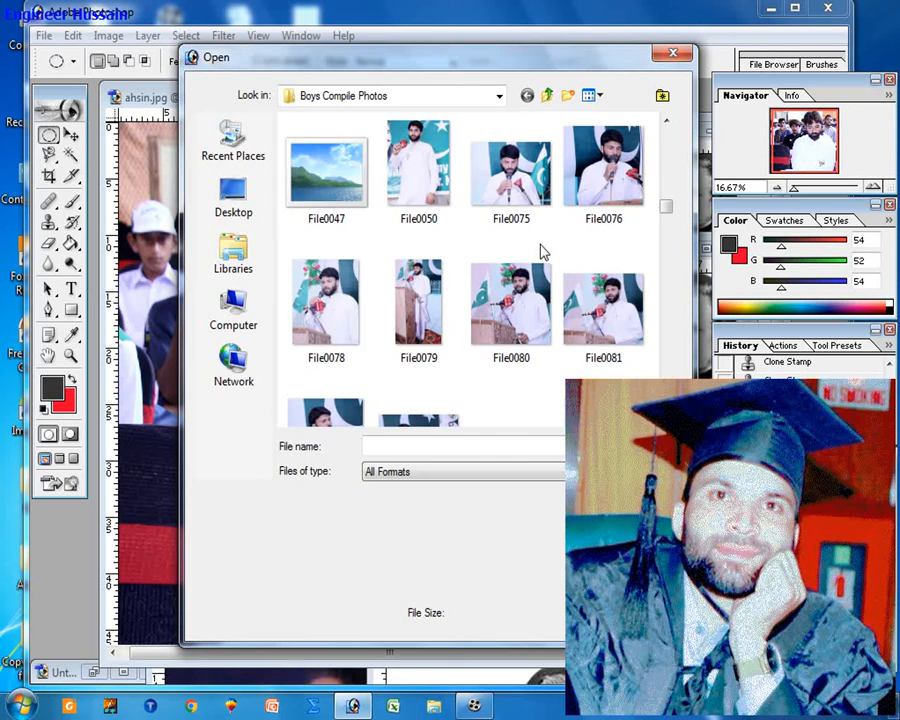
{"action": "scroll", "coordinate": [541, 252], "scroll_direction": "down", "scroll_amount": 10}
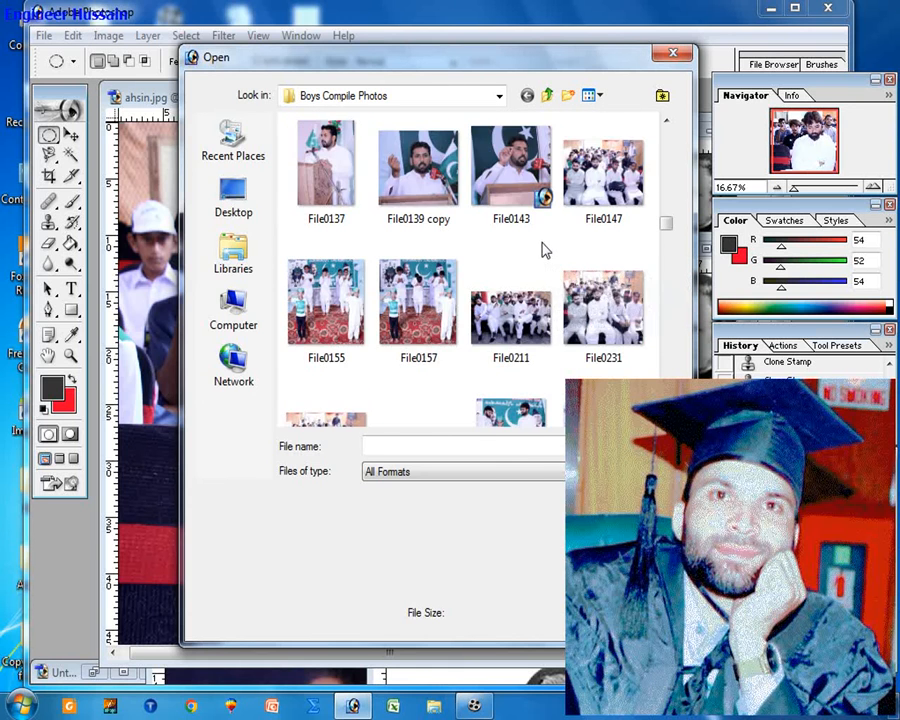
{"action": "scroll", "coordinate": [545, 248], "scroll_direction": "down", "scroll_amount": 3}
{"action": "scroll", "coordinate": [550, 244], "scroll_direction": "up", "scroll_amount": 3}
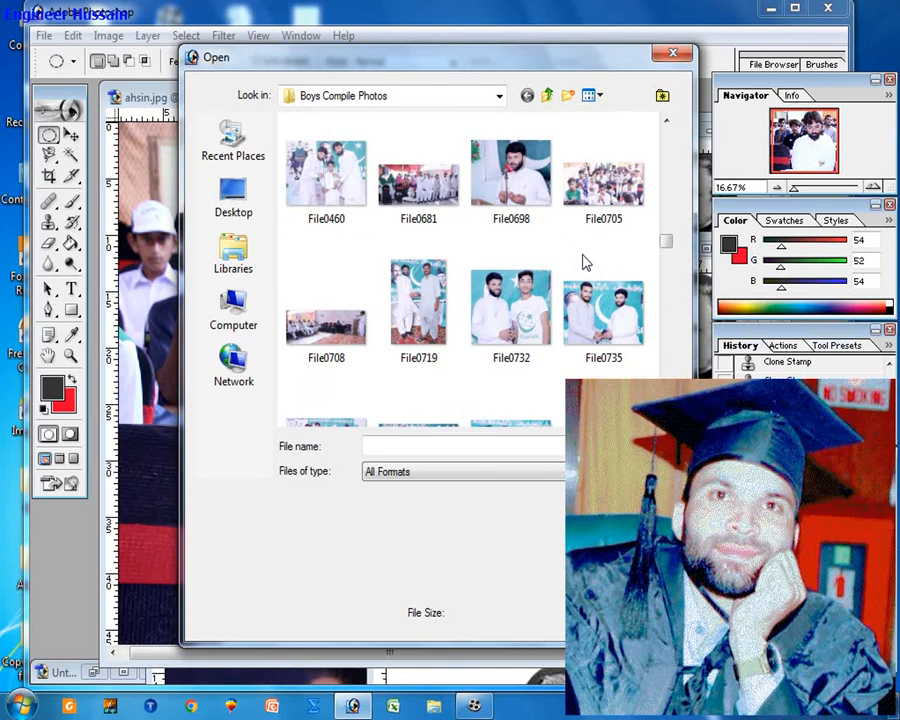
{"action": "scroll", "coordinate": [603, 275], "scroll_direction": "down", "scroll_amount": 9}
{"action": "scroll", "coordinate": [602, 277], "scroll_direction": "down", "scroll_amount": 6}
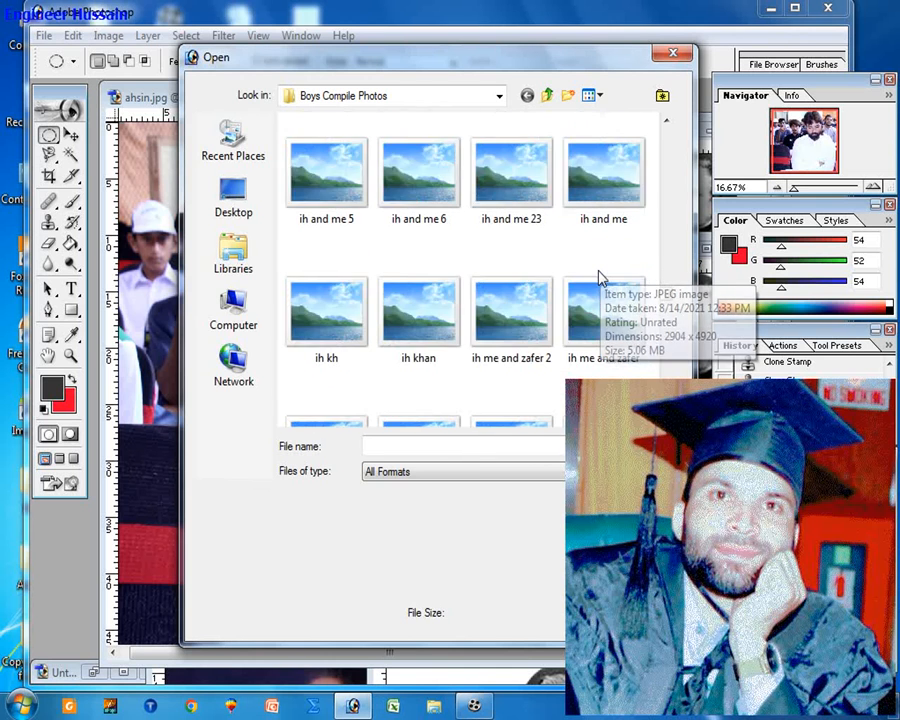
{"action": "scroll", "coordinate": [600, 275], "scroll_direction": "down", "scroll_amount": 3}
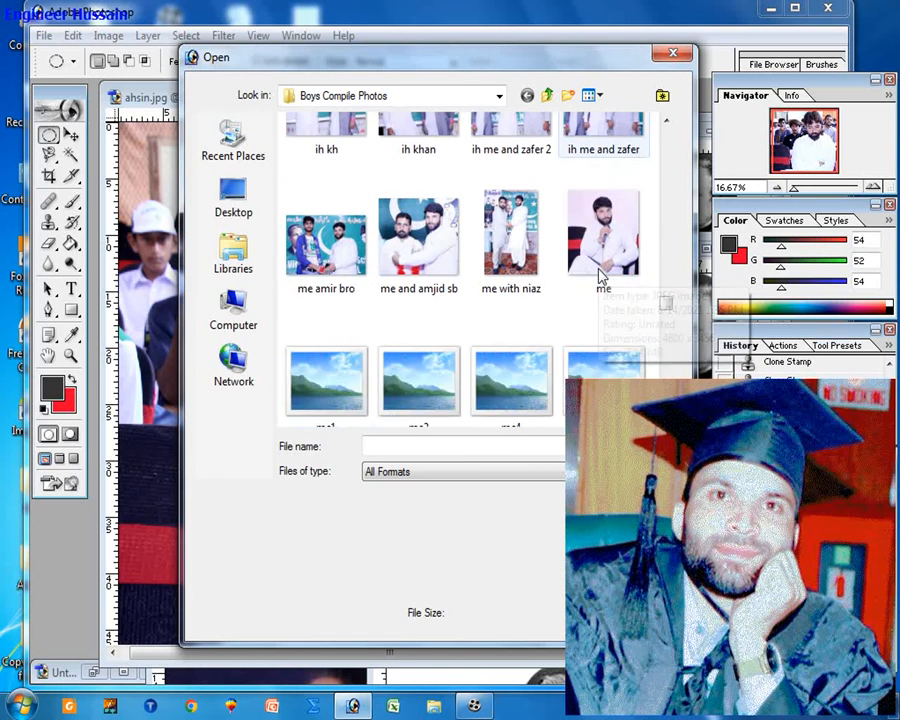
{"action": "scroll", "coordinate": [600, 275], "scroll_direction": "down", "scroll_amount": 5}
{"action": "scroll", "coordinate": [600, 275], "scroll_direction": "up", "scroll_amount": 5}
{"action": "scroll", "coordinate": [600, 277], "scroll_direction": "down", "scroll_amount": 8}
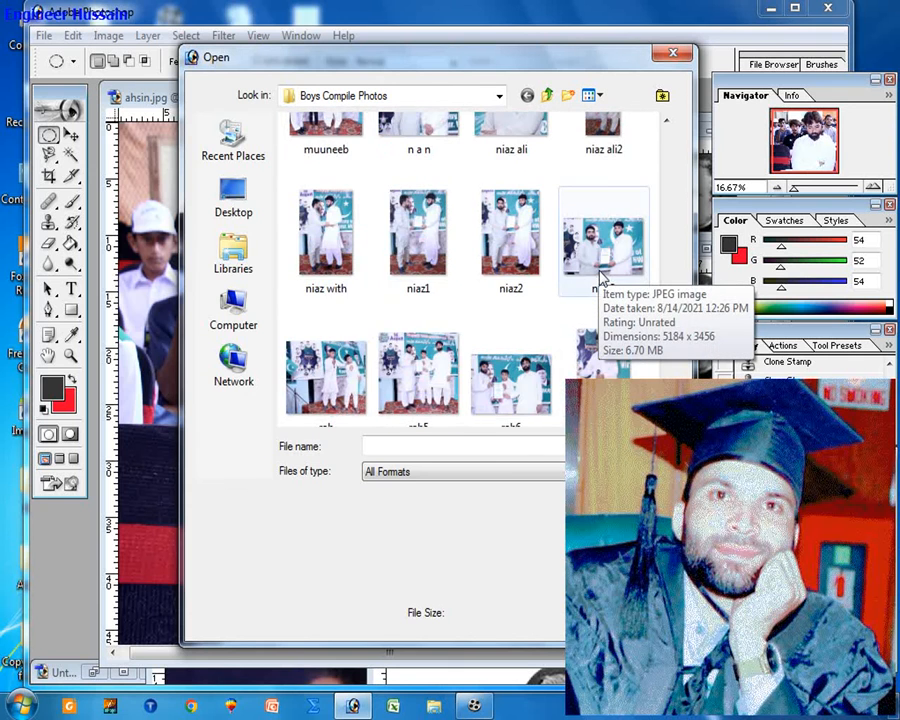
{"action": "scroll", "coordinate": [600, 280], "scroll_direction": "down", "scroll_amount": 2}
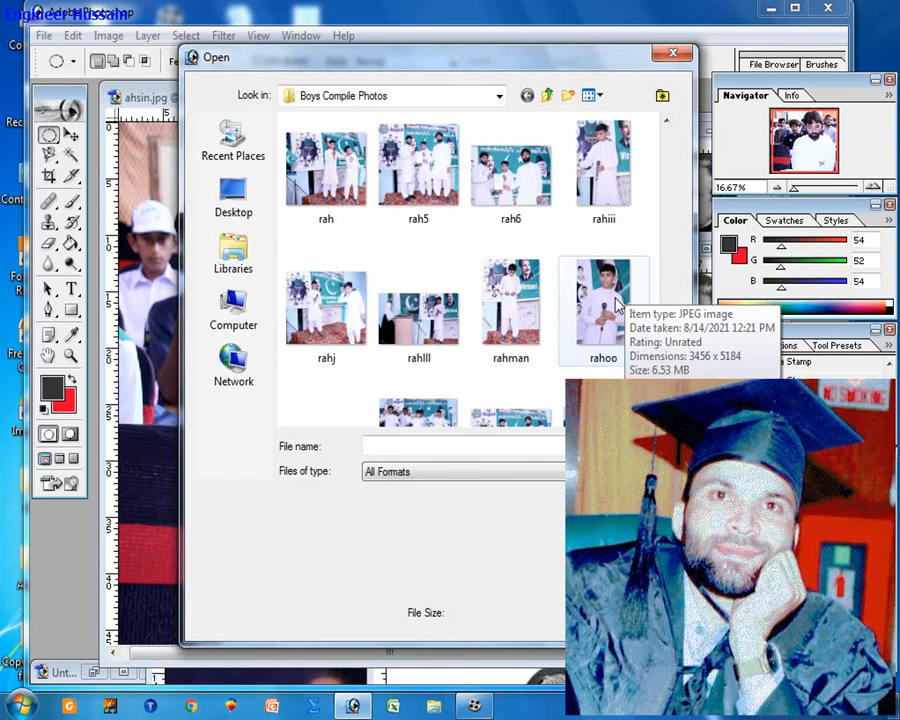
{"action": "left_click", "coordinate": [612, 307]}
{"action": "right_click", "coordinate": [612, 307]}
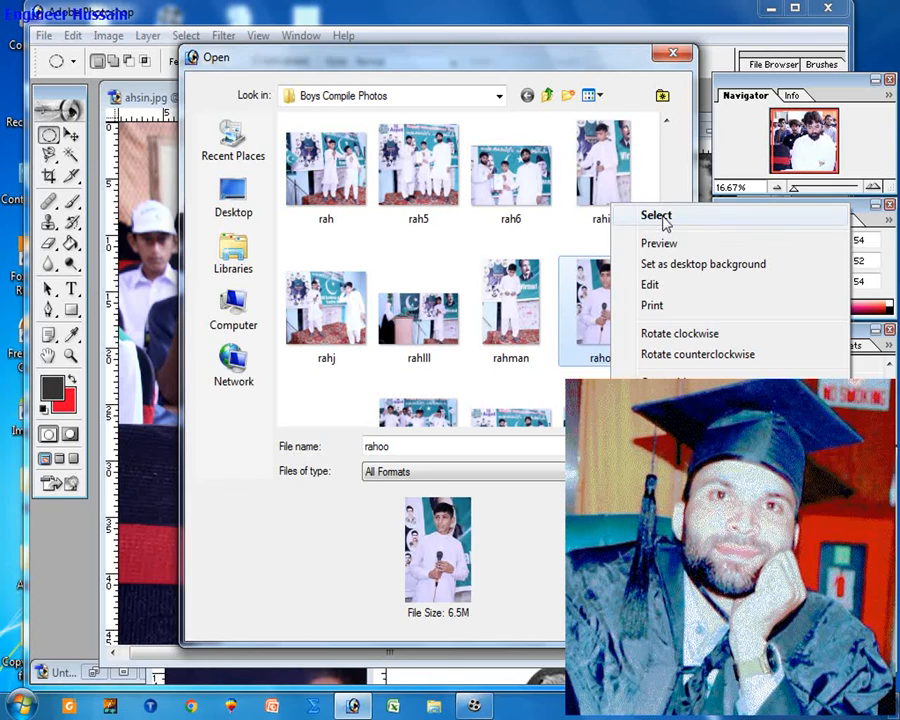
{"action": "left_click", "coordinate": [640, 213]}
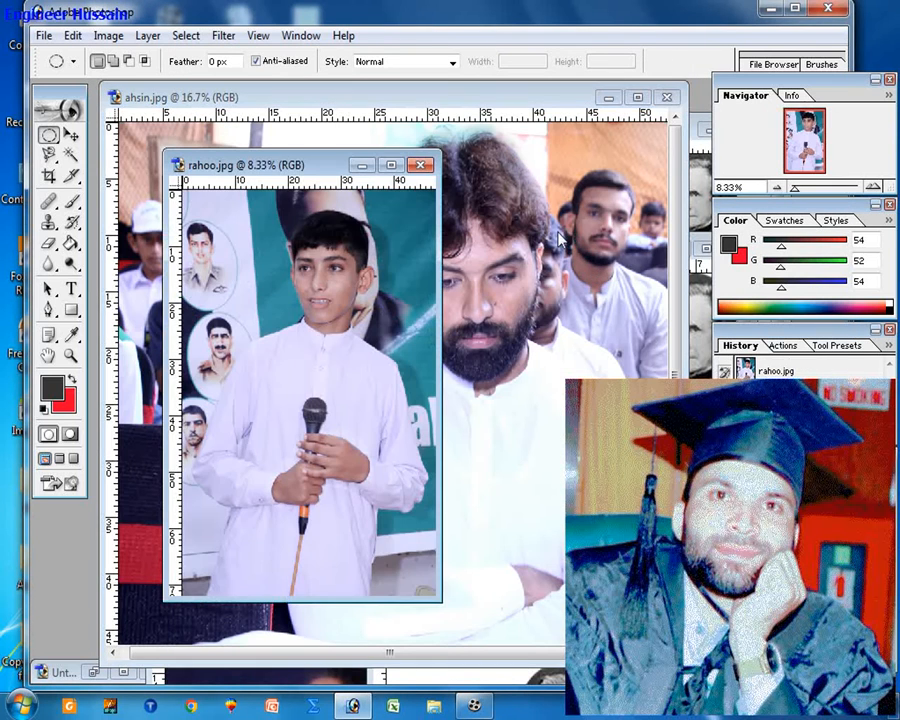
{"action": "key", "text": "ctrl+0"}
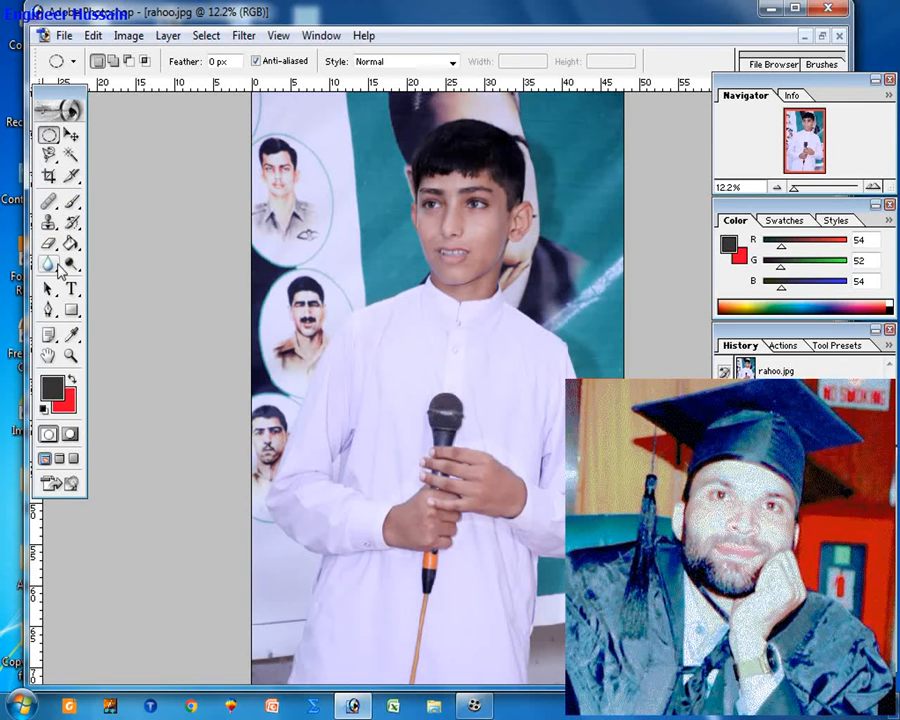
Step: Outline the upper chest and shoulders of the boy's white shirt in rahoo.jpg with the Polygonal Lasso tool
{"action": "left_click", "coordinate": [48, 202]}
{"action": "left_click", "coordinate": [88, 204]}
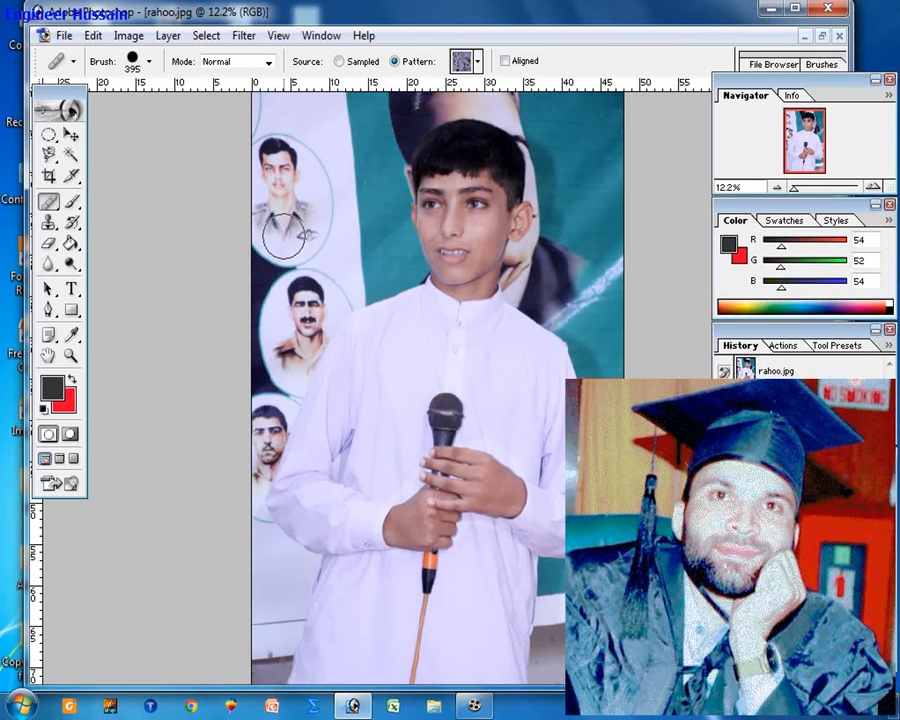
{"action": "left_click", "coordinate": [48, 155]}
{"action": "left_click", "coordinate": [104, 178]}
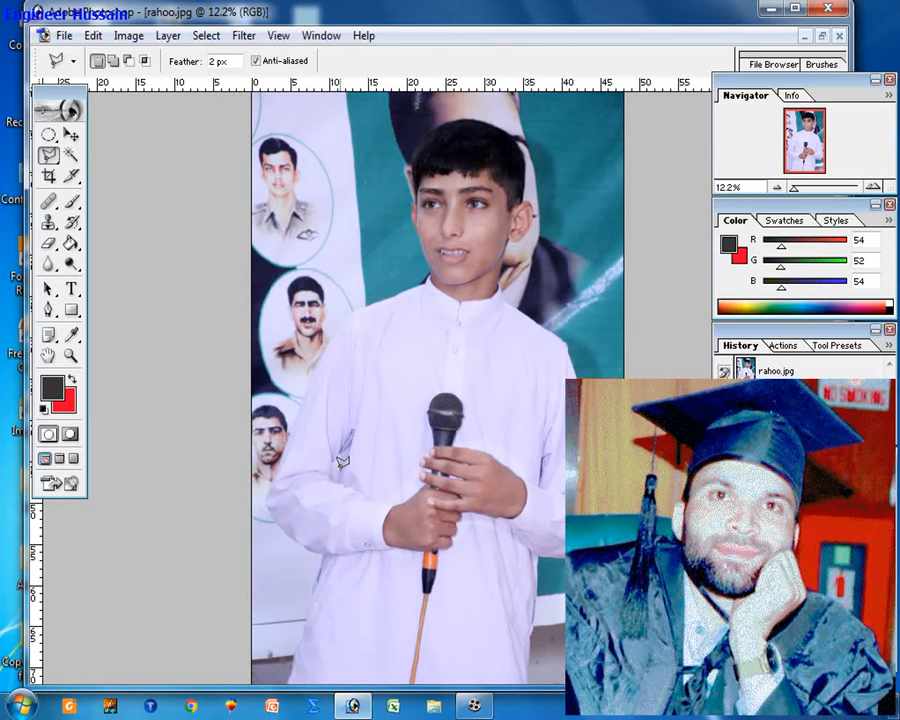
{"action": "left_click", "coordinate": [310, 392]}
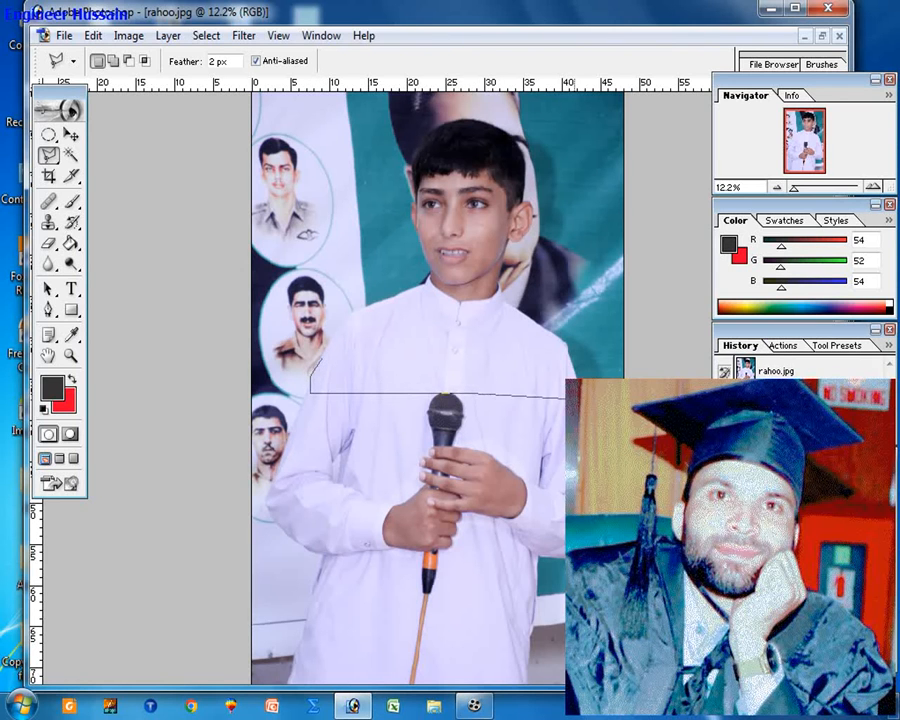
{"action": "left_click", "coordinate": [582, 399]}
{"action": "left_click", "coordinate": [566, 346]}
{"action": "left_click", "coordinate": [514, 308]}
{"action": "left_click", "coordinate": [367, 299]}
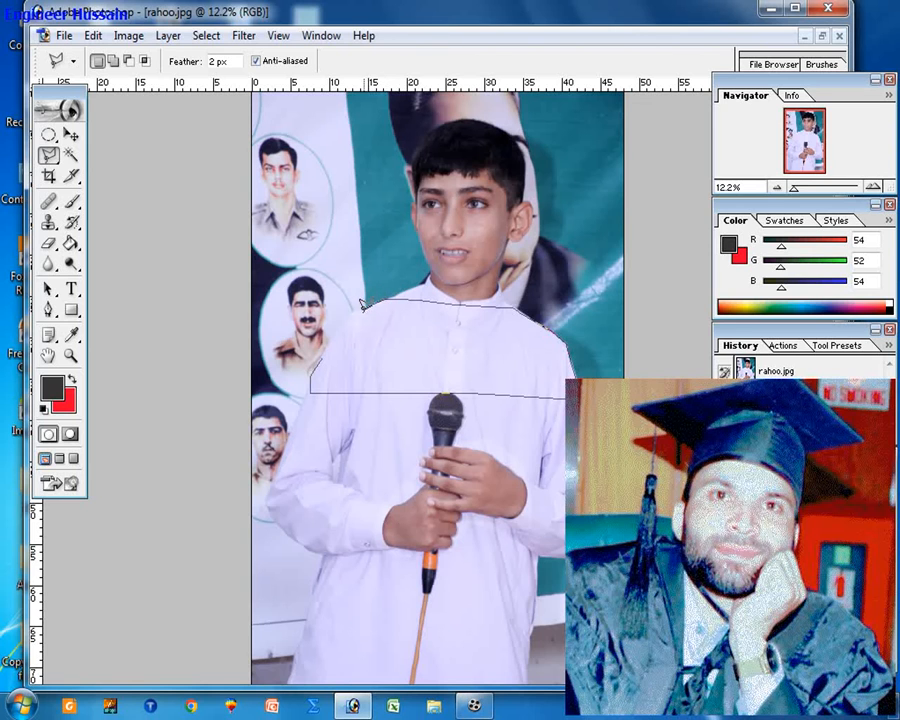
{"action": "double_click", "coordinate": [324, 352]}
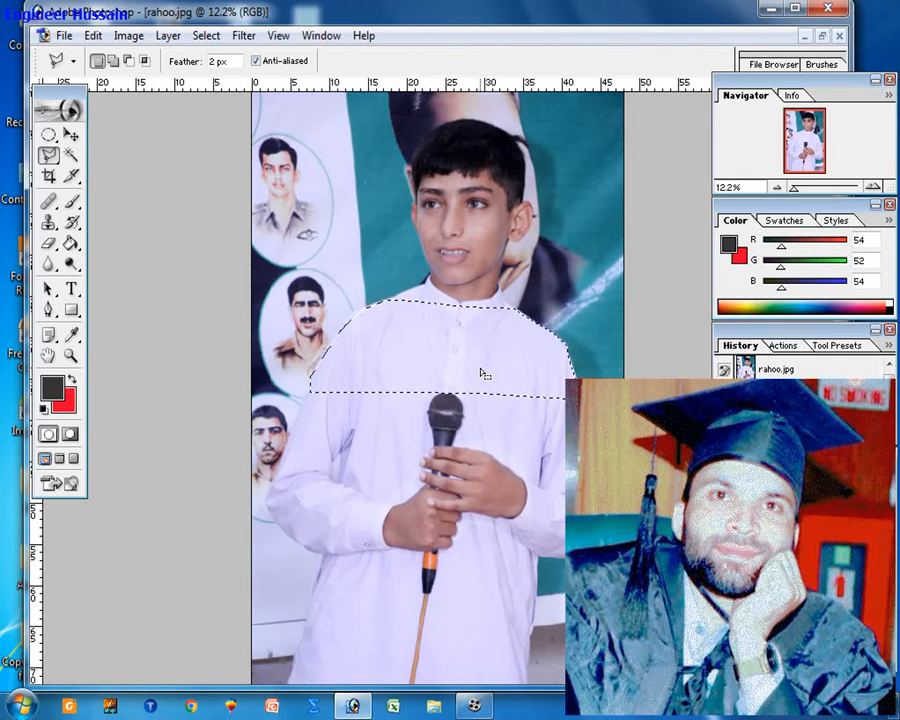
Step: Switch to the Healing Brush and replace its current patterns with the Artist Surfaces pattern set
{"action": "left_click", "coordinate": [52, 205]}
{"action": "left_click", "coordinate": [110, 203]}
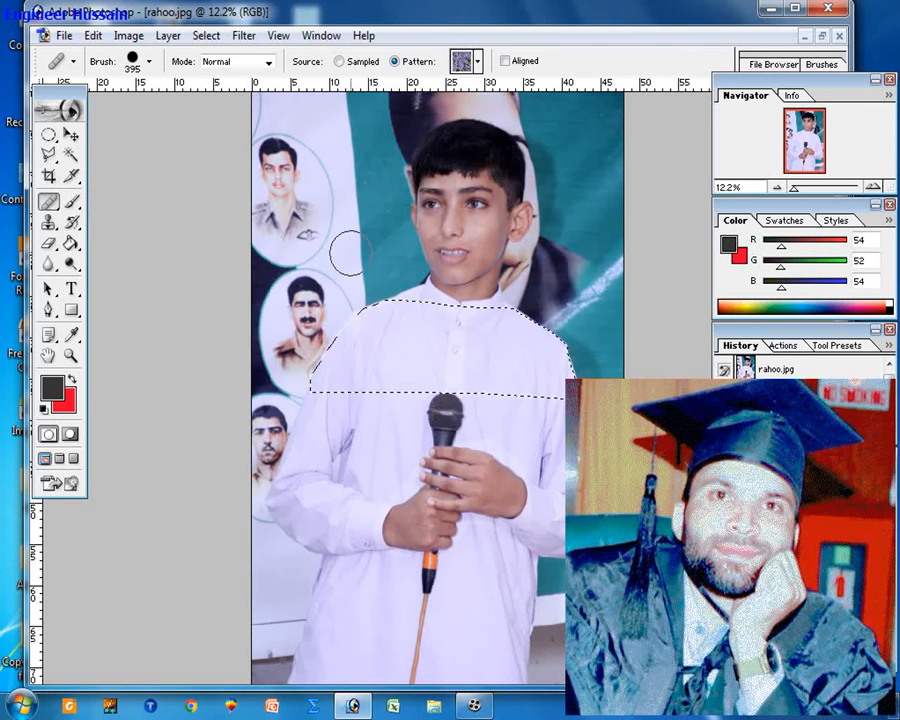
{"action": "left_click", "coordinate": [478, 61]}
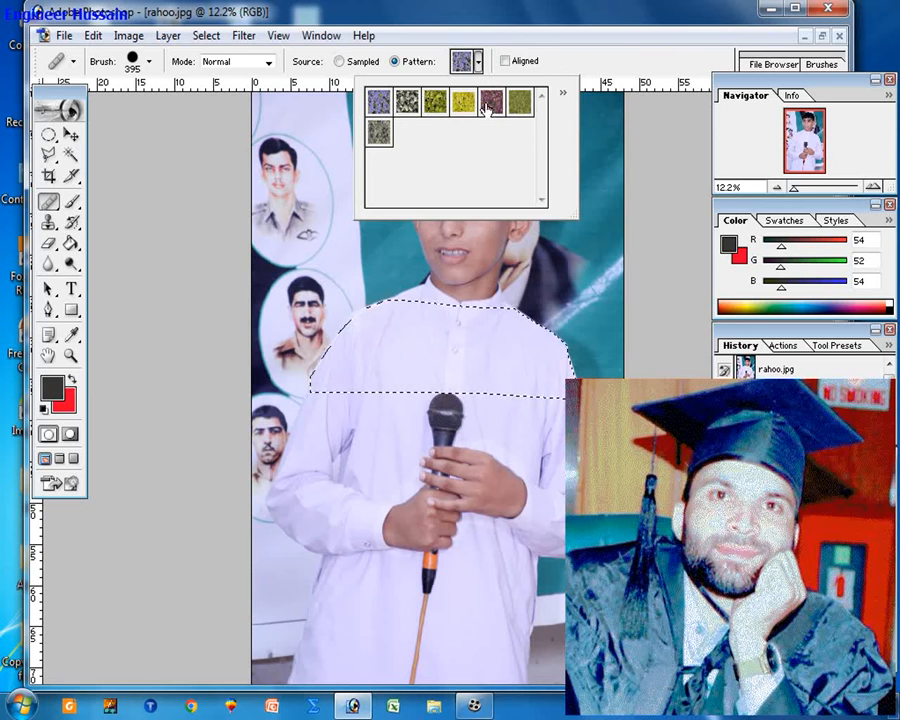
{"action": "left_click", "coordinate": [564, 95]}
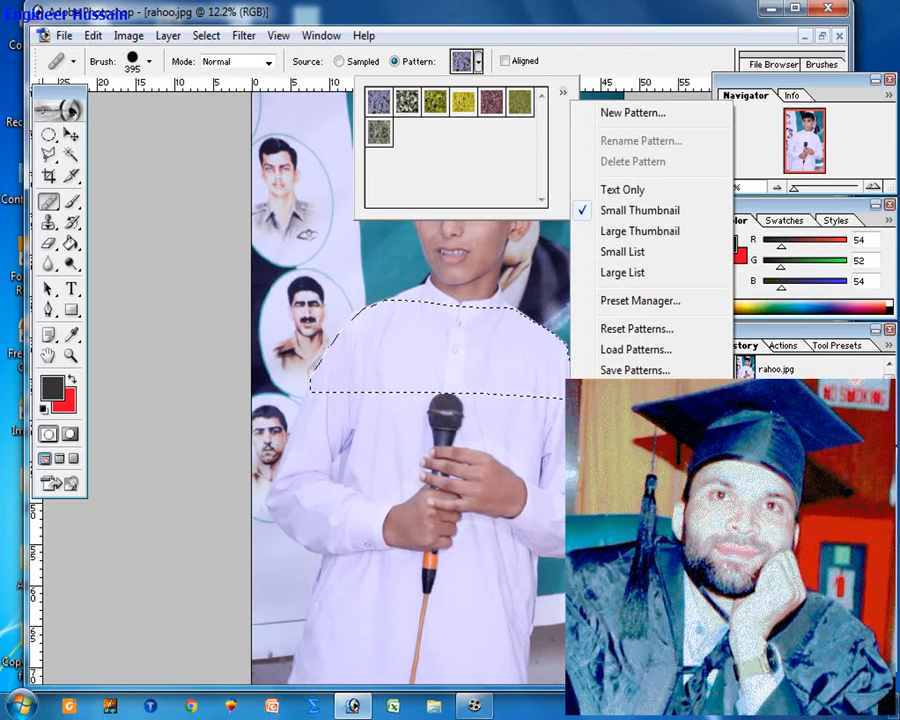
{"action": "left_click", "coordinate": [637, 419]}
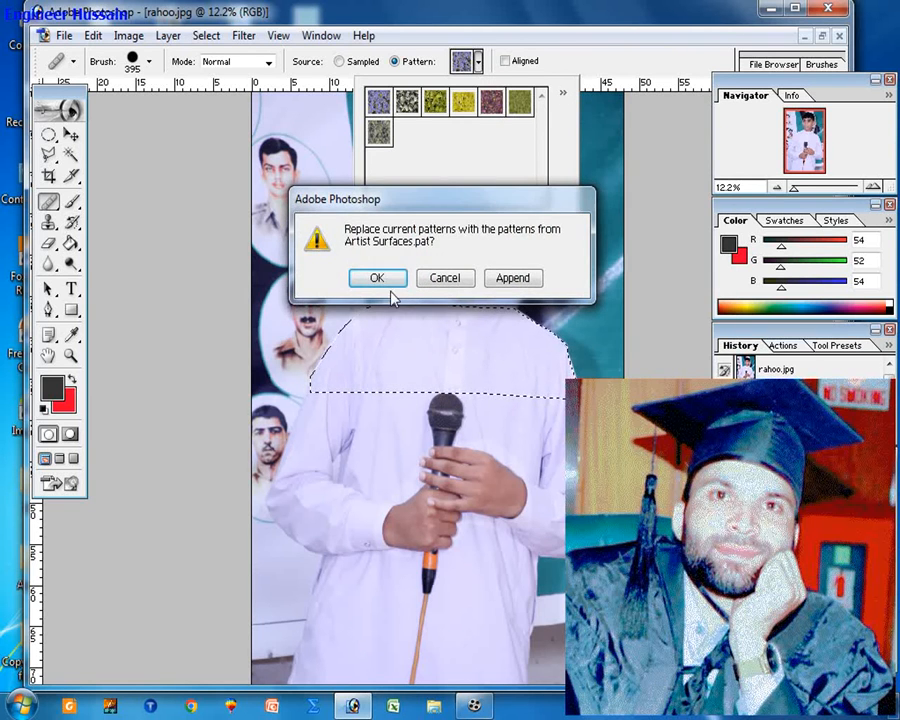
{"action": "left_click", "coordinate": [377, 278]}
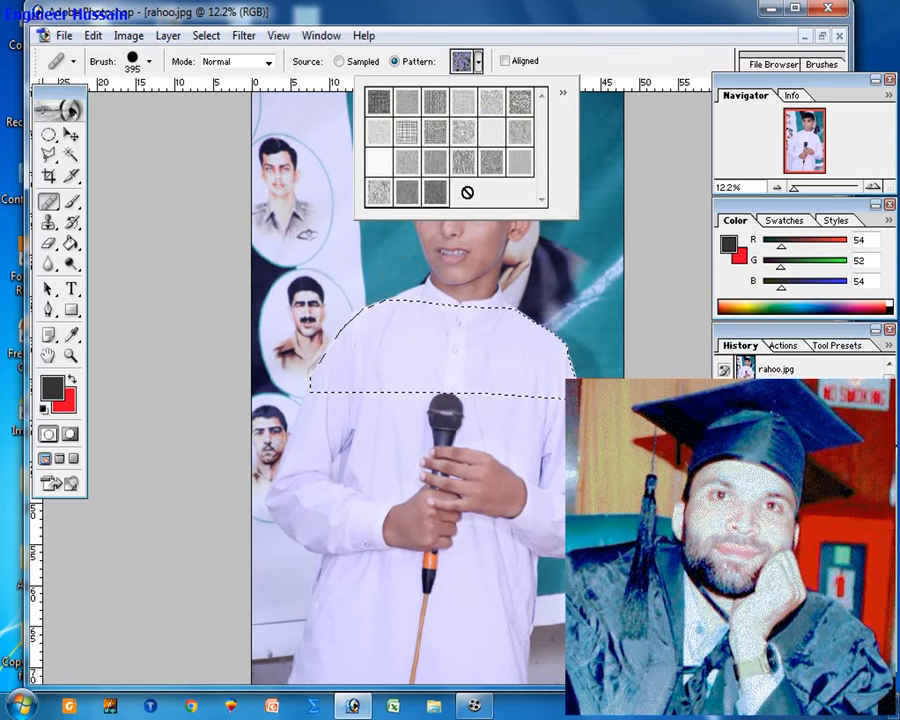
Step: Replace the Healing Brush patterns with the set of mixed coloured and black-and-white designs
{"action": "left_click", "coordinate": [564, 93]}
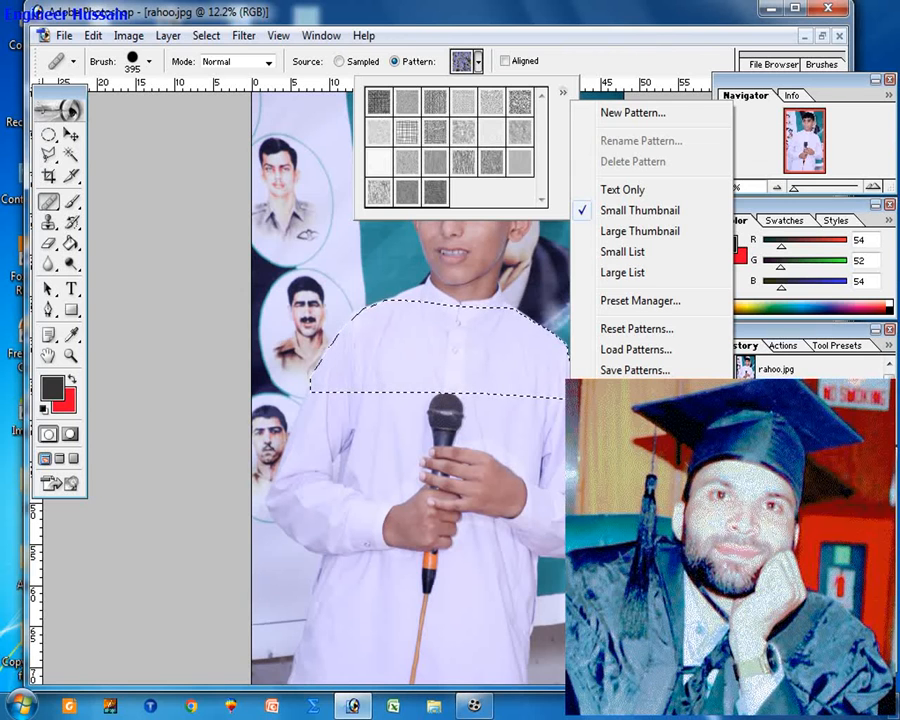
{"action": "left_click", "coordinate": [640, 419]}
{"action": "left_click", "coordinate": [378, 278]}
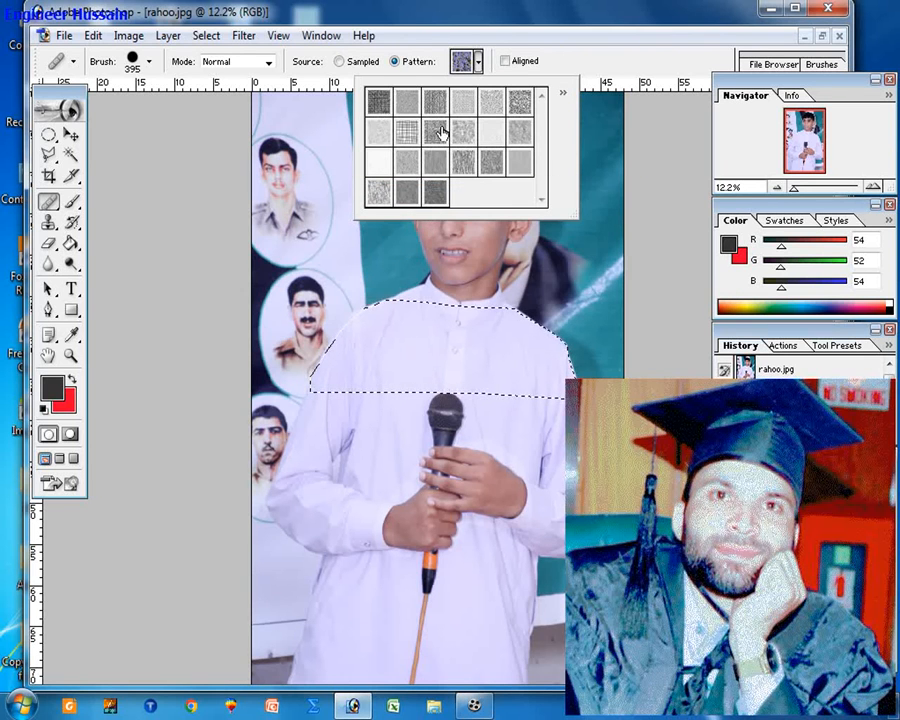
{"action": "left_click", "coordinate": [563, 93]}
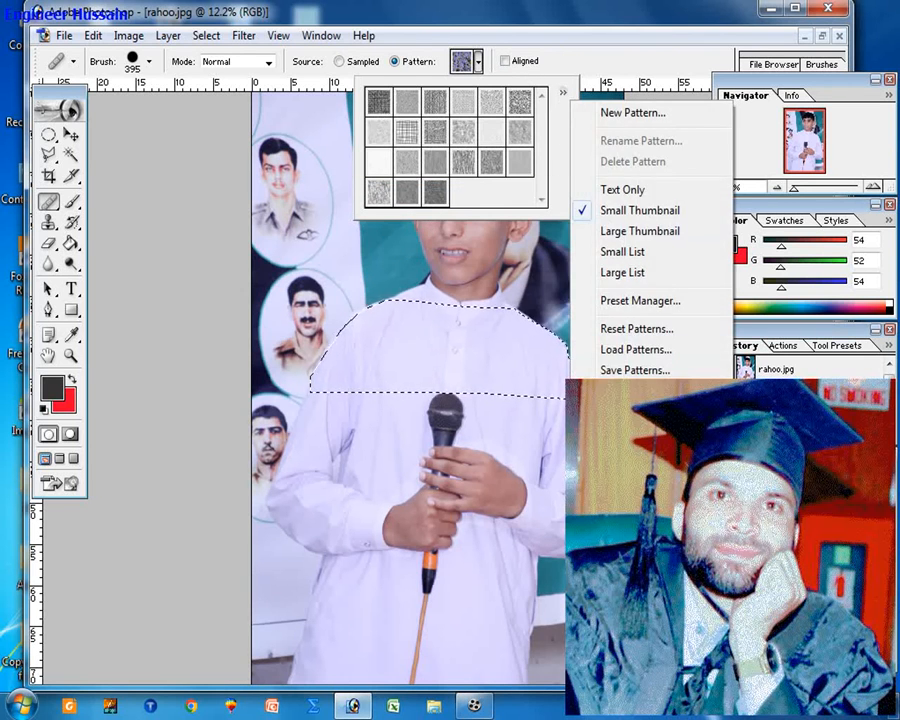
{"action": "left_click", "coordinate": [630, 522]}
{"action": "left_click", "coordinate": [395, 283]}
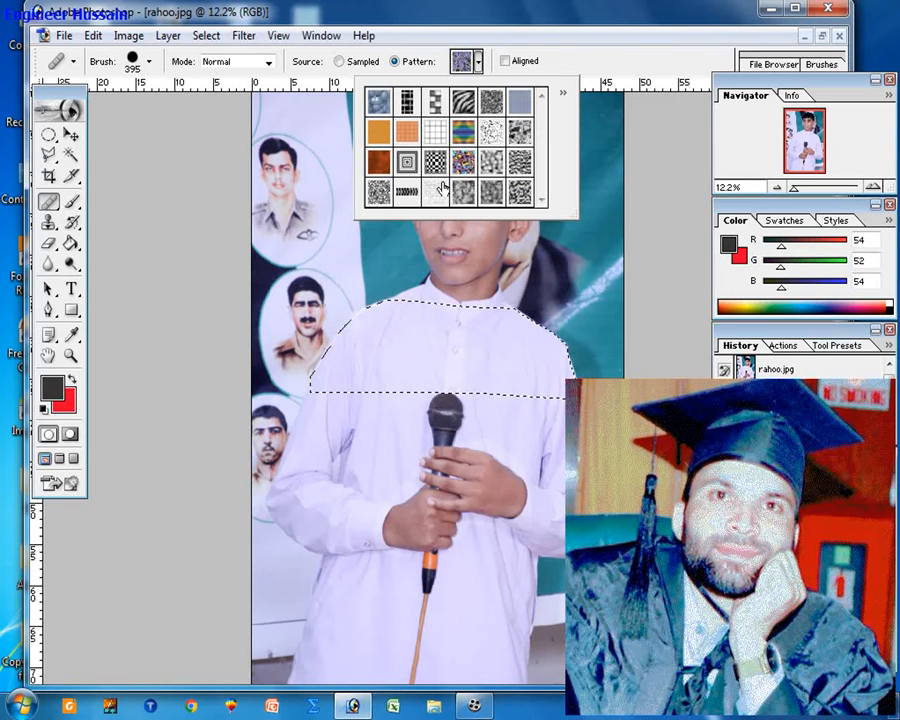
Step: Paint the black-and-white woven pattern over the whole selected upper chest and shoulders of the shirt
{"action": "left_click", "coordinate": [406, 101]}
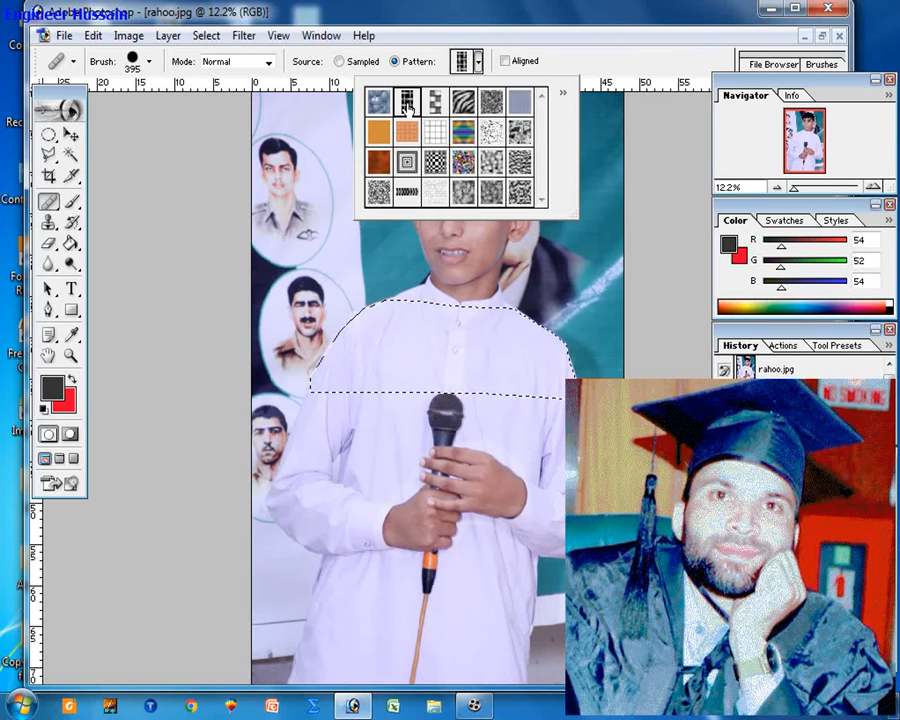
{"action": "left_click", "coordinate": [331, 376]}
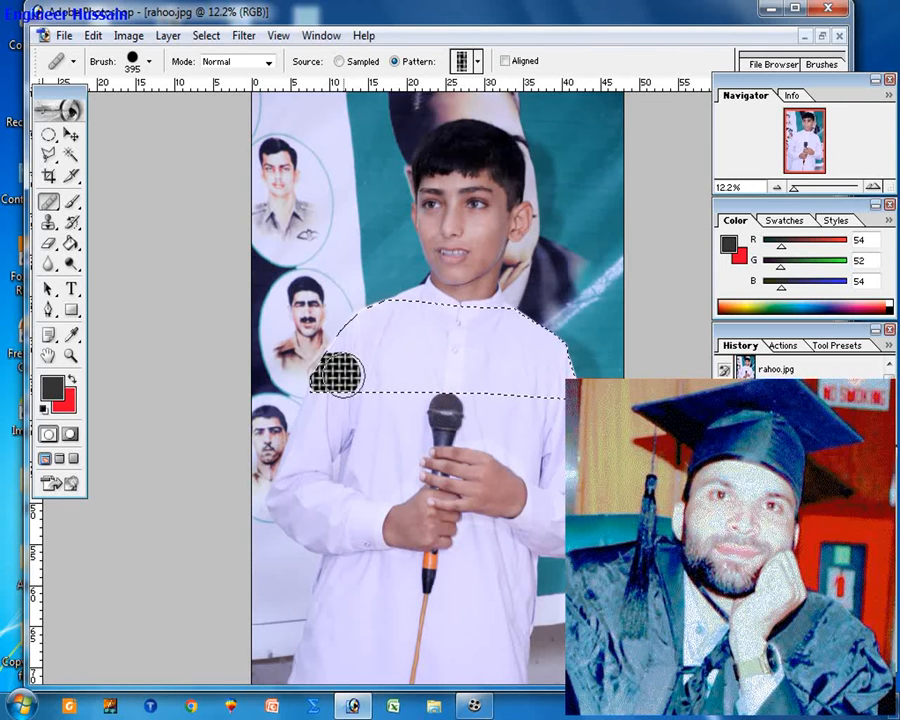
{"action": "mouse_move", "coordinate": [388, 376]}
{"action": "left_mouse_down"}
{"action": "mouse_move", "coordinate": [546, 380]}
{"action": "mouse_move", "coordinate": [557, 364]}
{"action": "mouse_move", "coordinate": [534, 333]}
{"action": "mouse_move", "coordinate": [498, 322]}
{"action": "mouse_move", "coordinate": [378, 311]}
{"action": "mouse_move", "coordinate": [340, 337]}
{"action": "mouse_move", "coordinate": [507, 344]}
{"action": "left_mouse_up"}
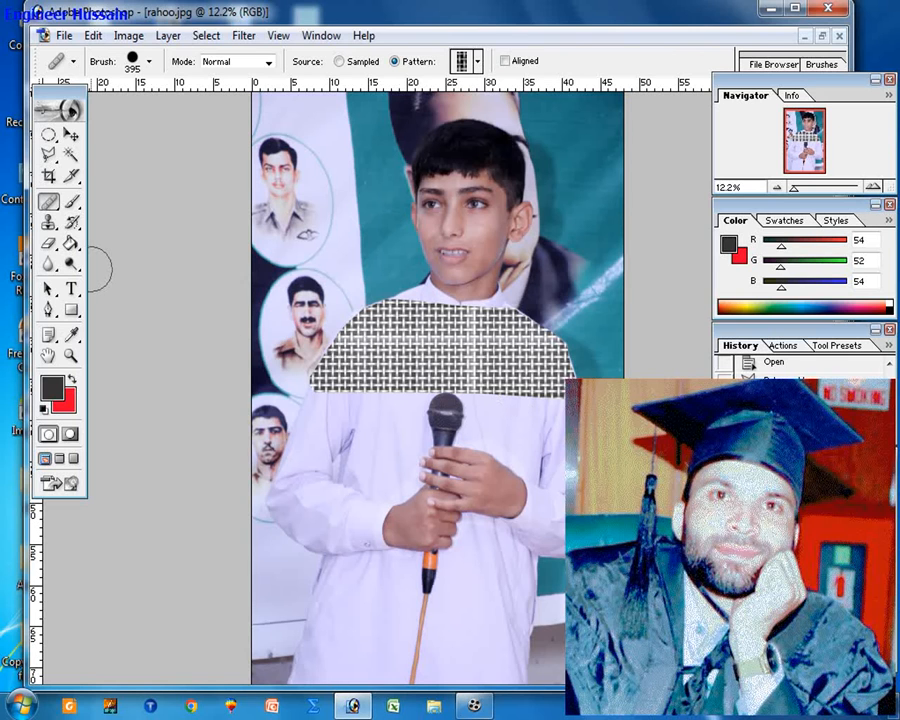
Step: Clear the chest selection and select the lower front of the shirt below the hands with the Magic Wand at tolerance 15
{"action": "left_click", "coordinate": [48, 201]}
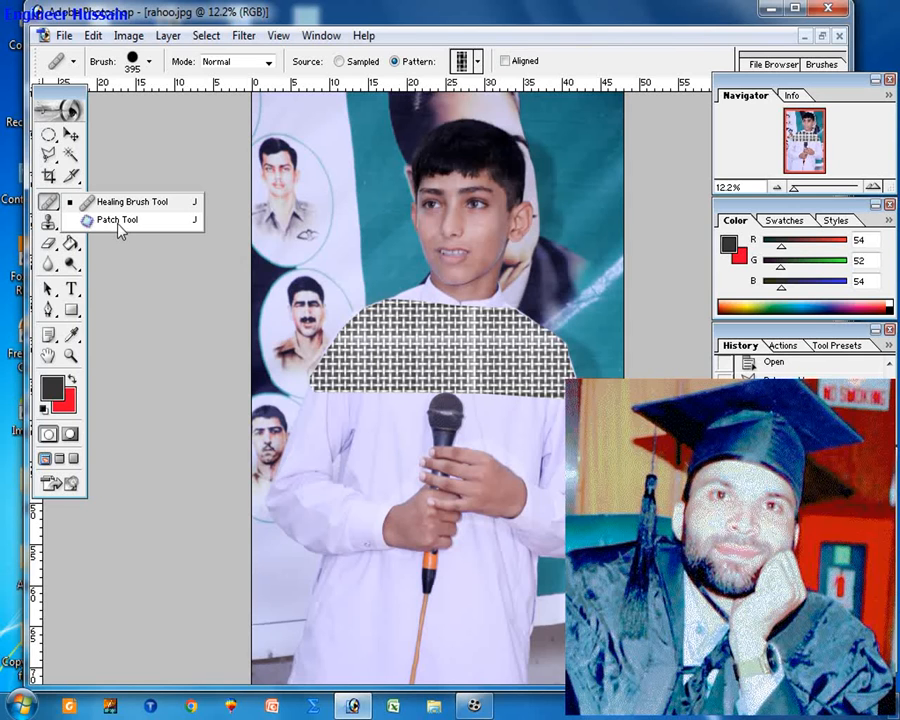
{"action": "left_click", "coordinate": [71, 155]}
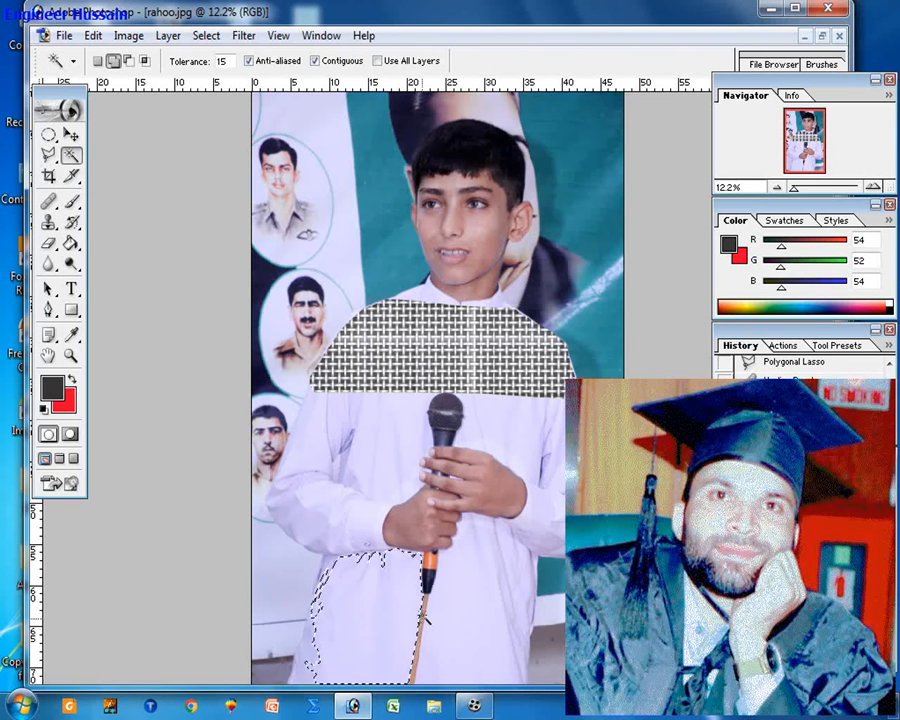
{"action": "left_click", "coordinate": [306, 663]}
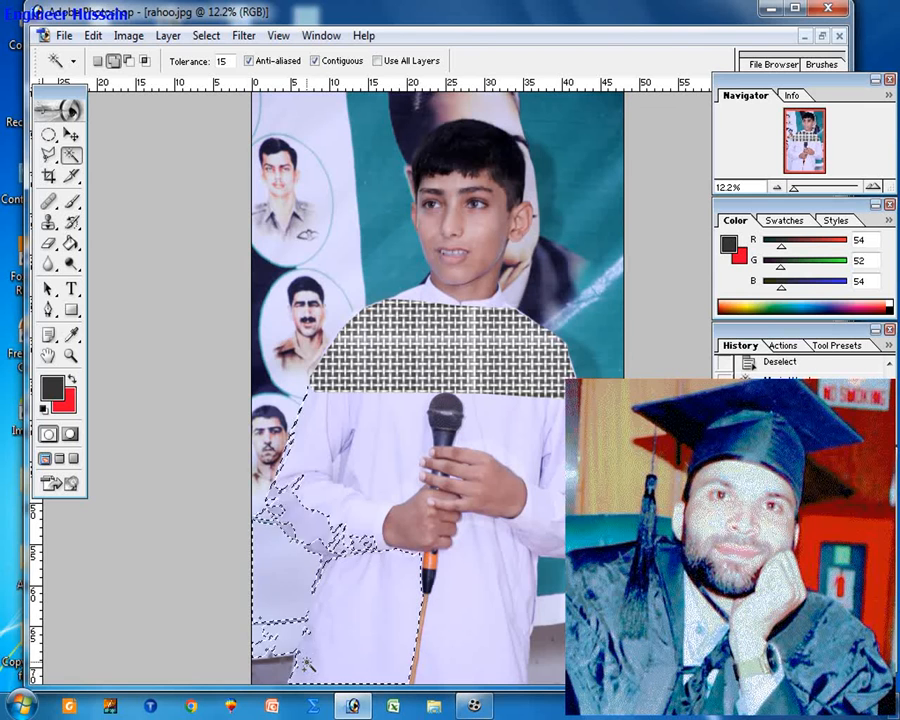
{"action": "left_click", "coordinate": [365, 618]}
{"action": "left_click", "coordinate": [464, 612]}
{"action": "left_click", "coordinate": [510, 574]}
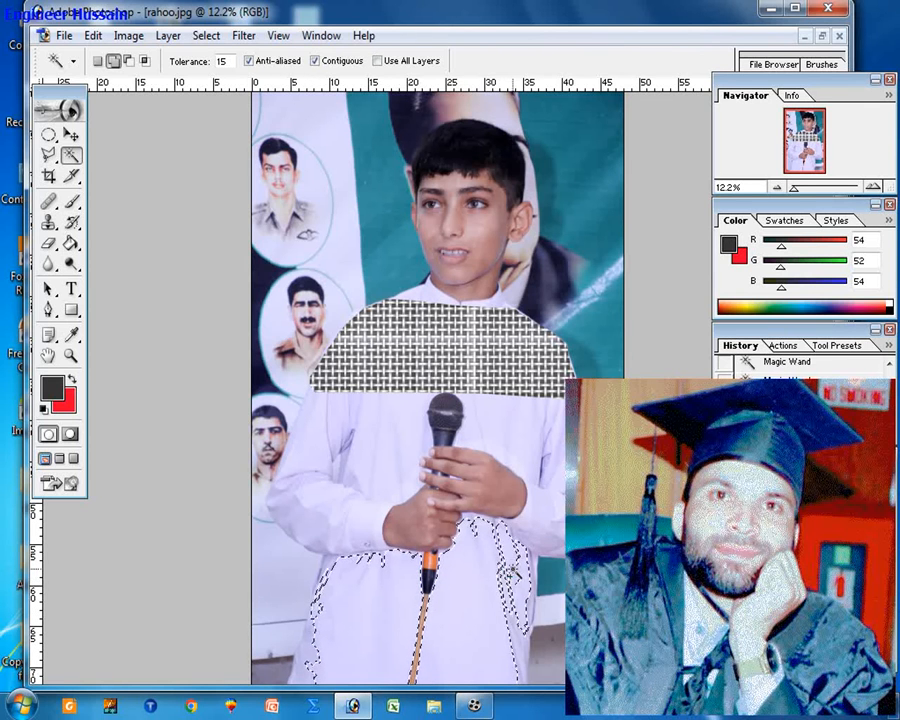
{"action": "left_click", "coordinate": [411, 583]}
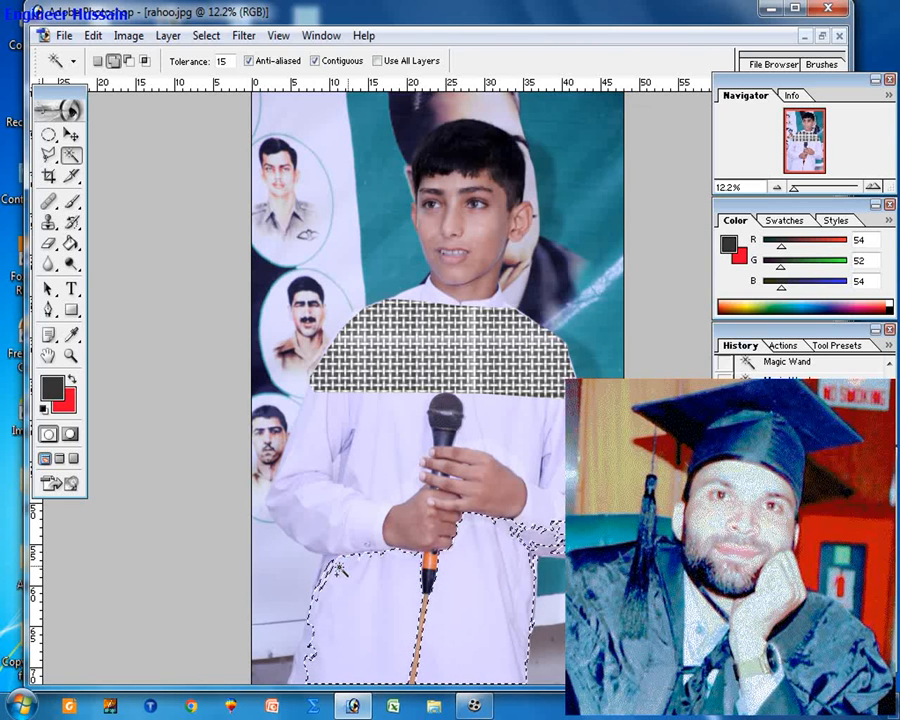
{"action": "left_click", "coordinate": [524, 558]}
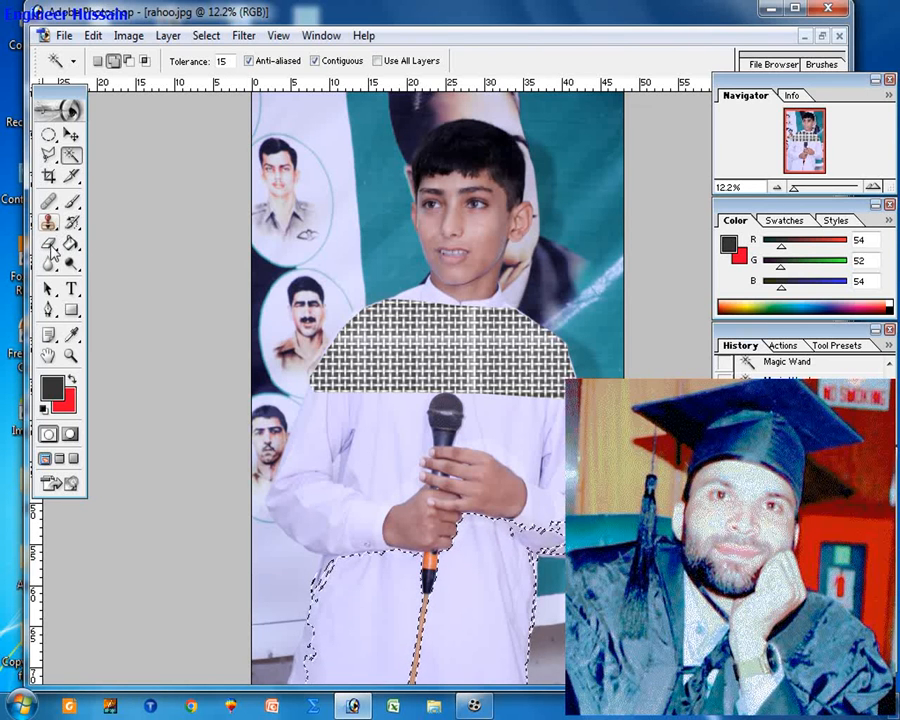
Step: Fill the selected lower shirt with the yellow speckled pattern using the Patch tool and dismiss the Windows color scheme dialog
{"action": "left_click_drag", "start_coordinate": [55, 205], "coordinate": [127, 224]}
{"action": "left_click", "coordinate": [351, 61]}
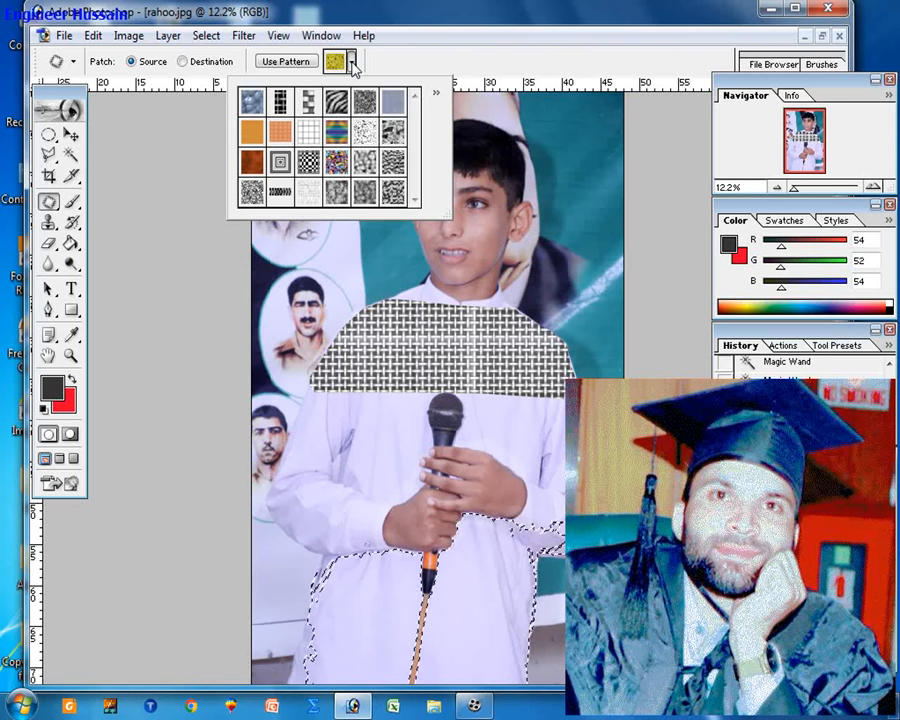
{"action": "left_click", "coordinate": [351, 62]}
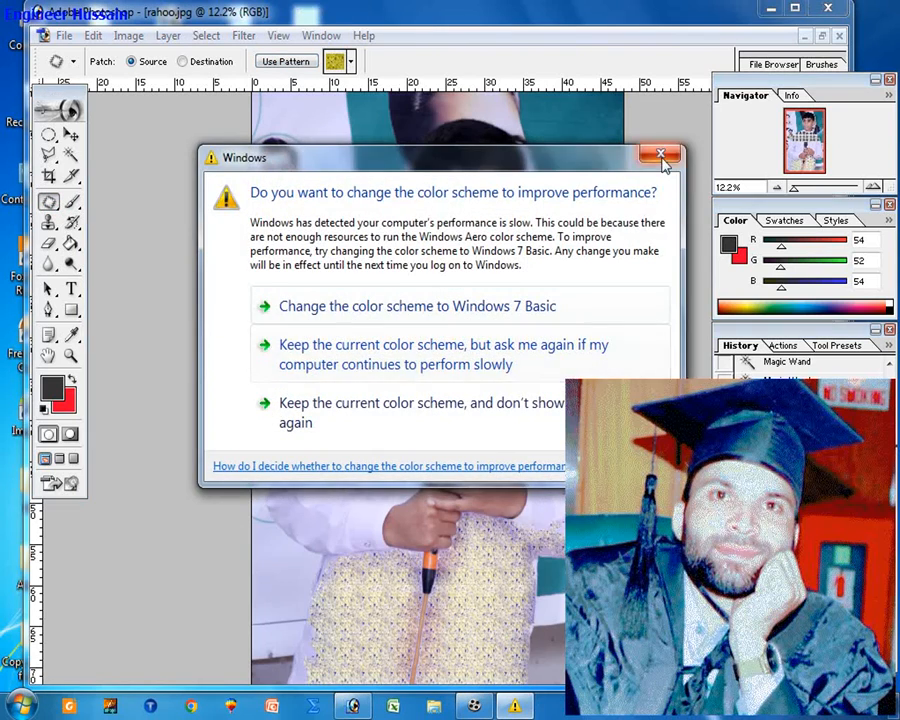
{"action": "left_click", "coordinate": [663, 158]}
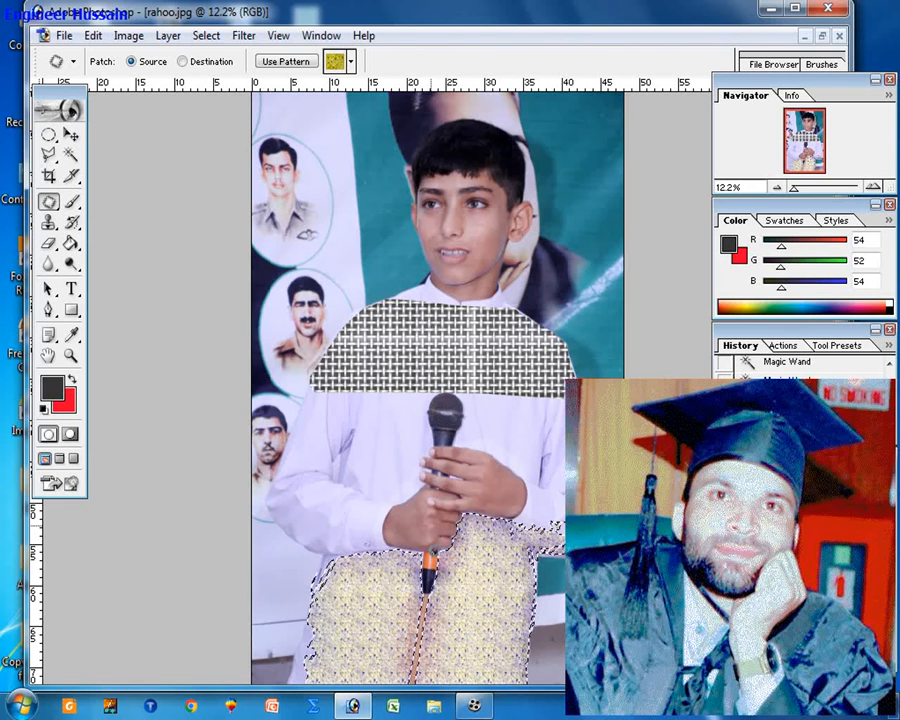
Step: Undo the pattern fills and selections on the shirt, back to the photo's opened state
{"action": "left_click", "coordinate": [48, 202]}
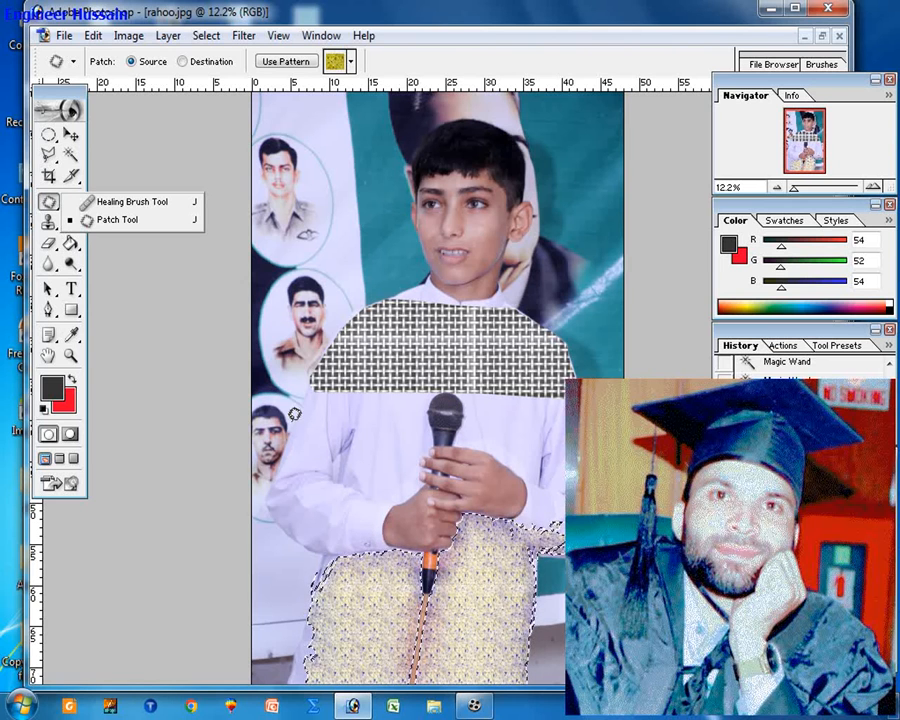
{"action": "key", "text": "v"}
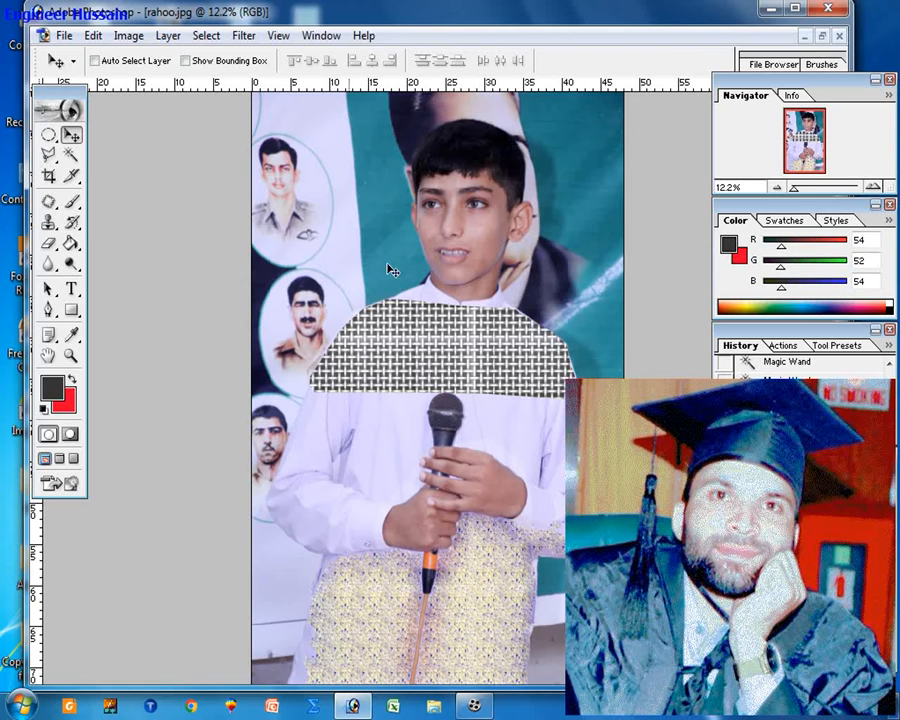
{"action": "key", "text": "ctrl+z"}
{"action": "key", "text": "ctrl+z"}
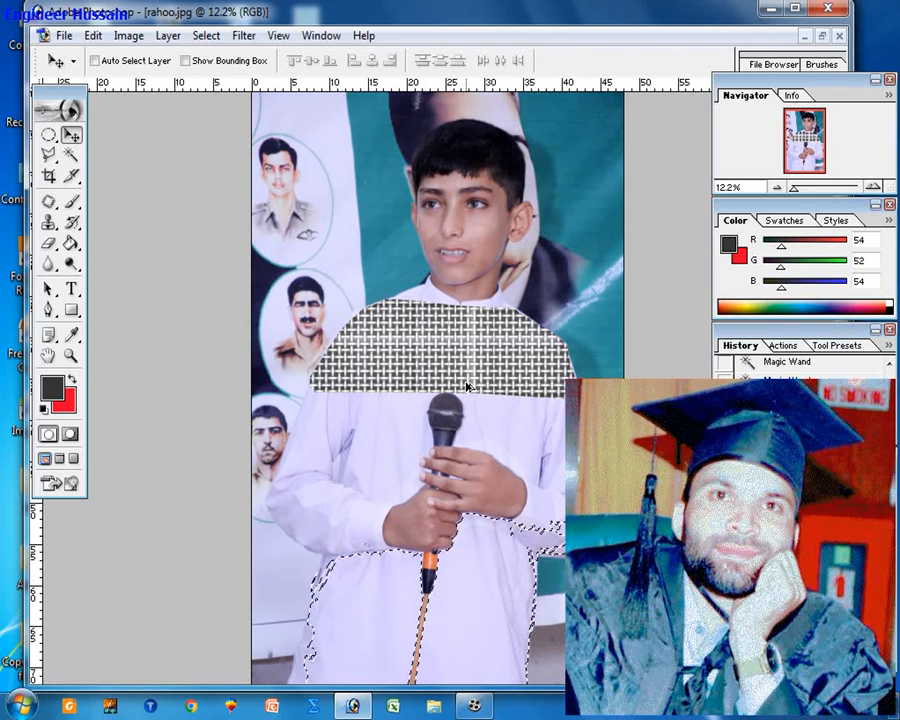
{"action": "key", "text": "ctrl+alt+z"}
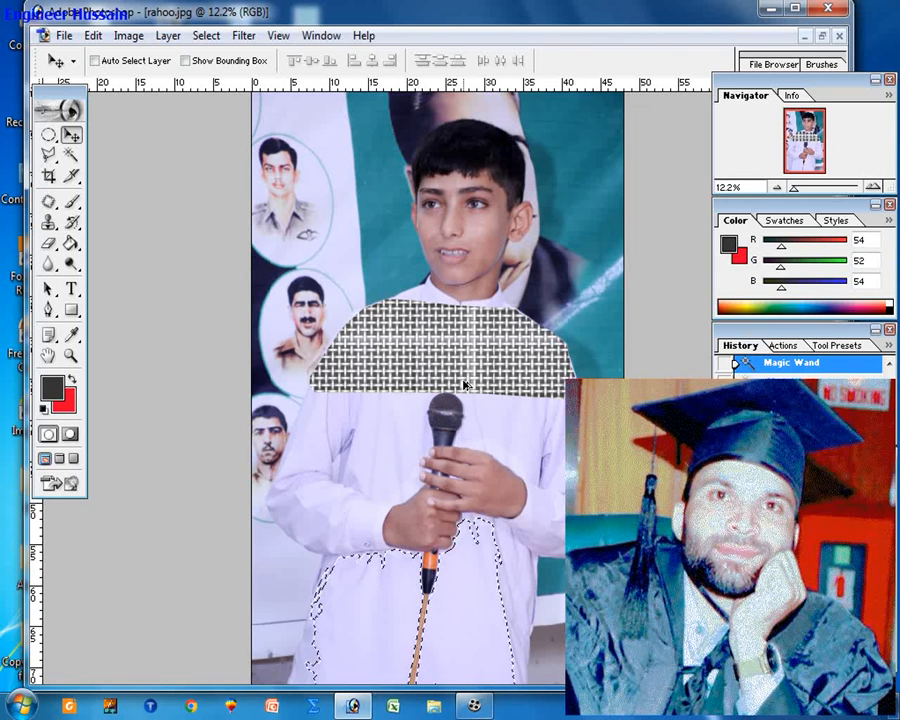
{"action": "key", "text": "ctrl+alt+z"}
{"action": "key", "text": "ctrl+alt+z"}
{"action": "key", "text": "ctrl+alt+z"}
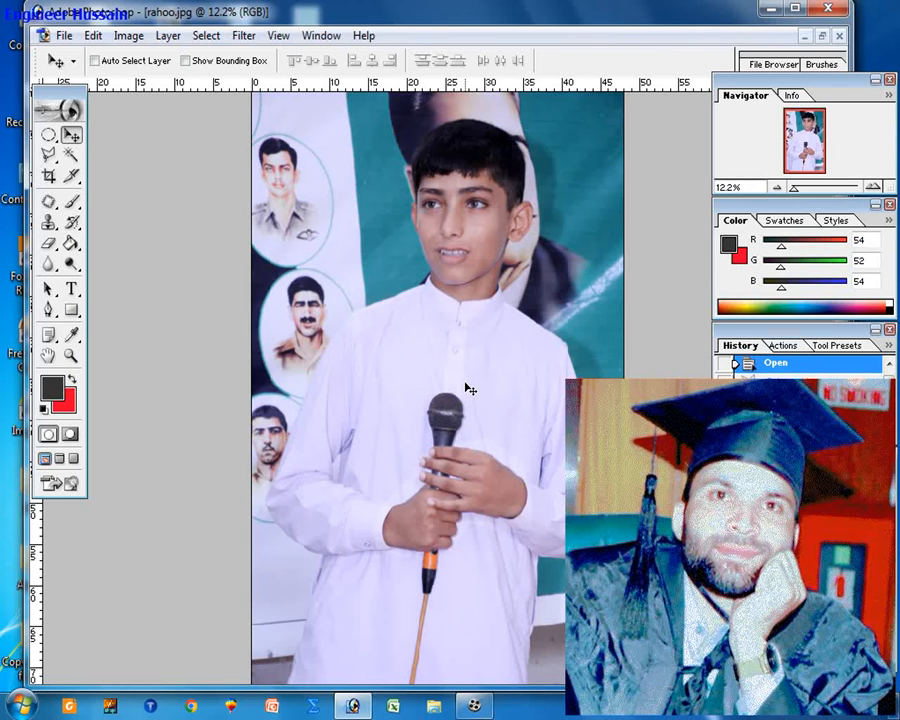
{"action": "left_click", "coordinate": [72, 156]}
{"action": "left_click", "coordinate": [427, 348]}
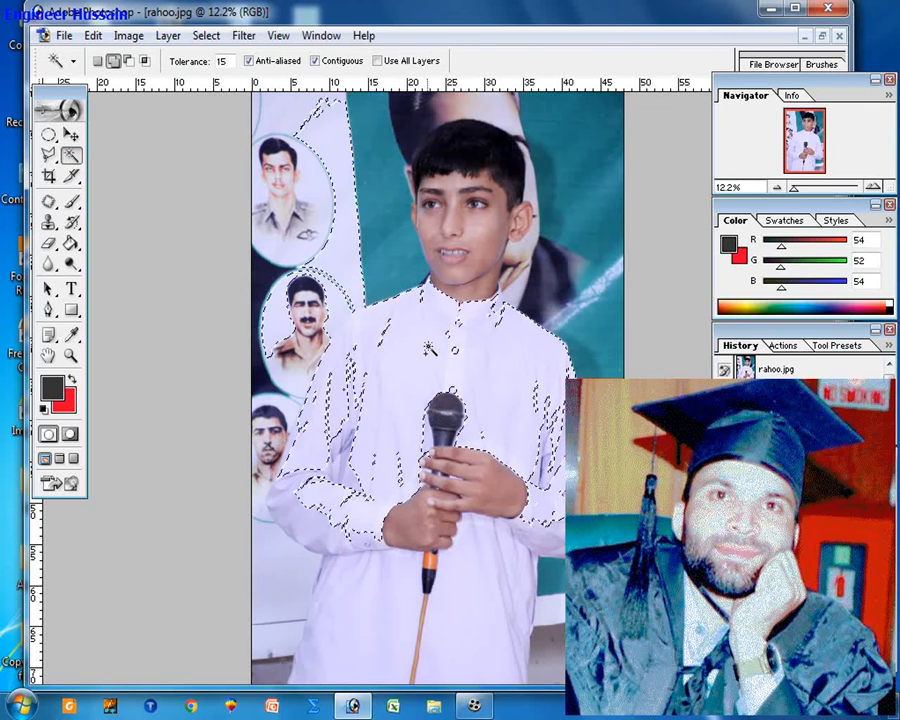
{"action": "key", "text": "ctrl+d"}
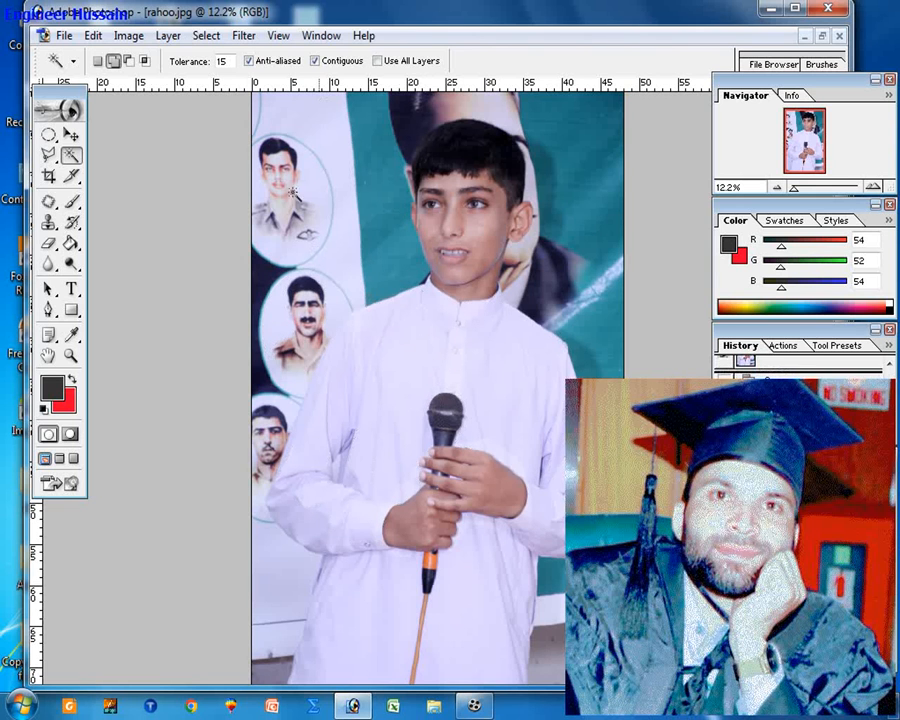
{"action": "left_click", "coordinate": [468, 580]}
{"action": "left_click", "coordinate": [401, 597], "text": "shift"}
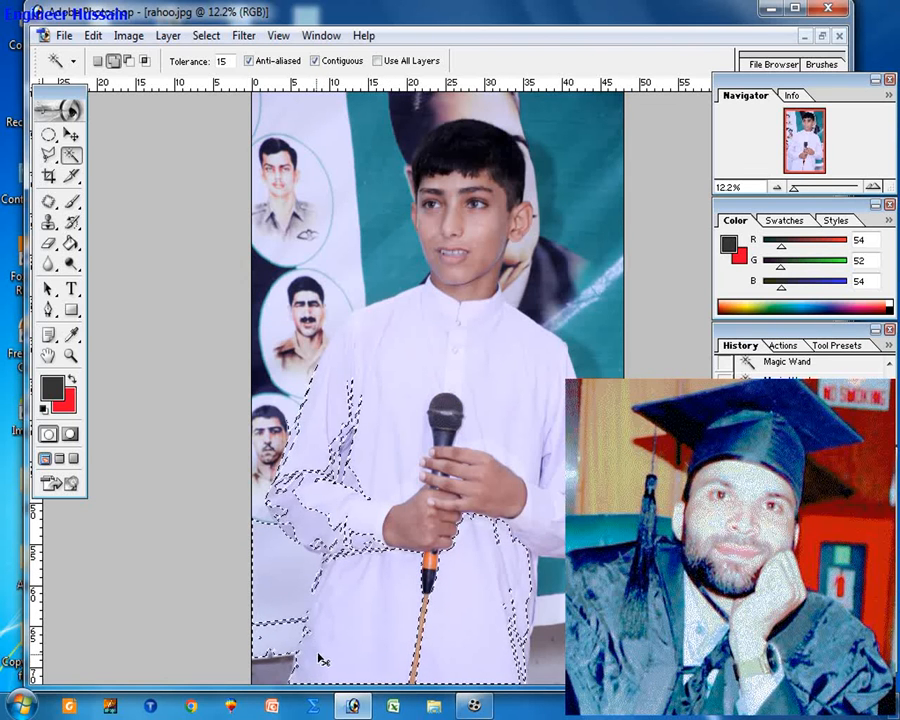
{"action": "key", "text": "ctrl+d"}
Step: Select the lower front of the shirt on both sides of the microphone cable with the Magic Wand
{"action": "left_click", "coordinate": [397, 604]}
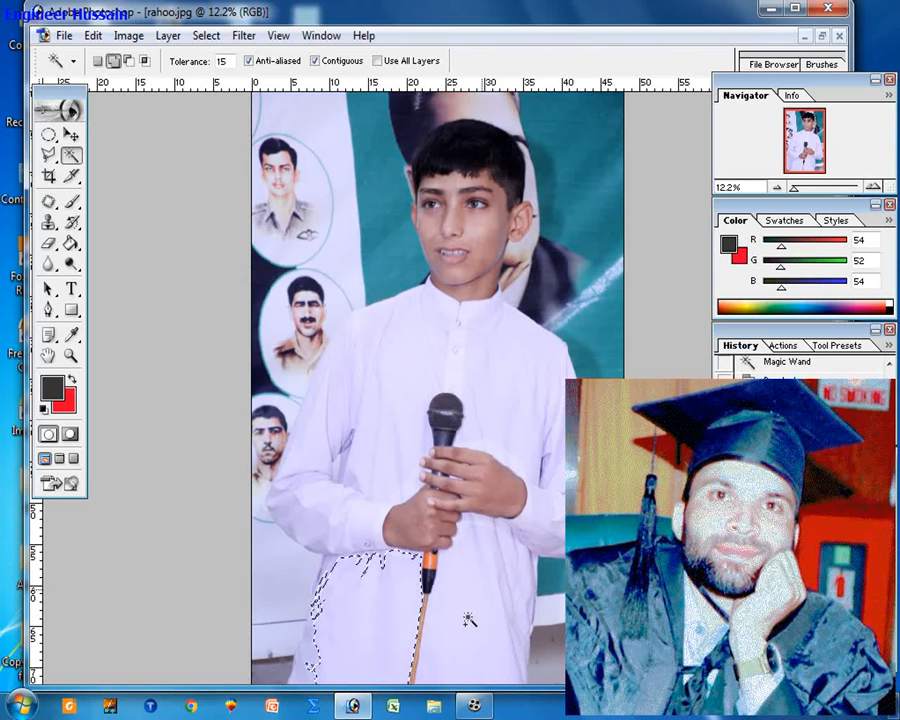
{"action": "left_click", "coordinate": [505, 558]}
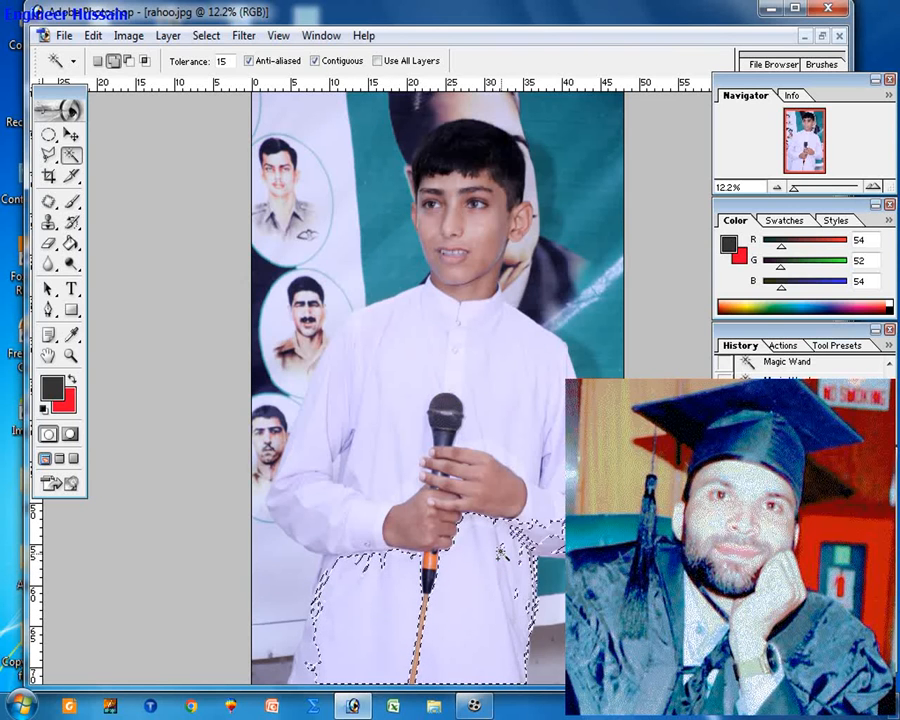
{"action": "left_click", "coordinate": [503, 548]}
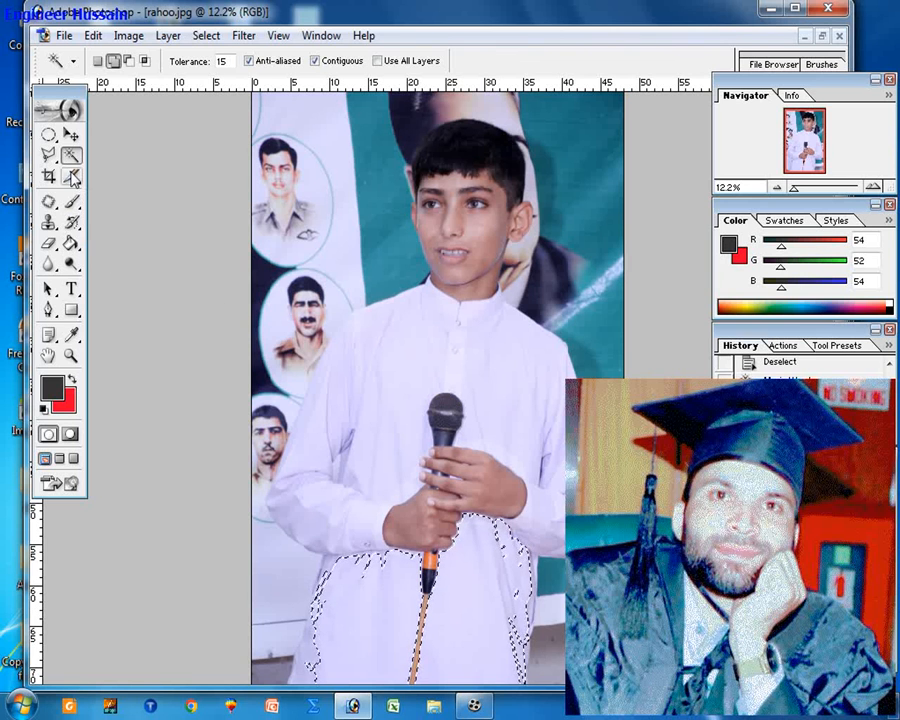
Step: Switch to the Brush tool and set the foreground color to green with RGB 120, 189, 70
{"action": "left_click", "coordinate": [71, 201]}
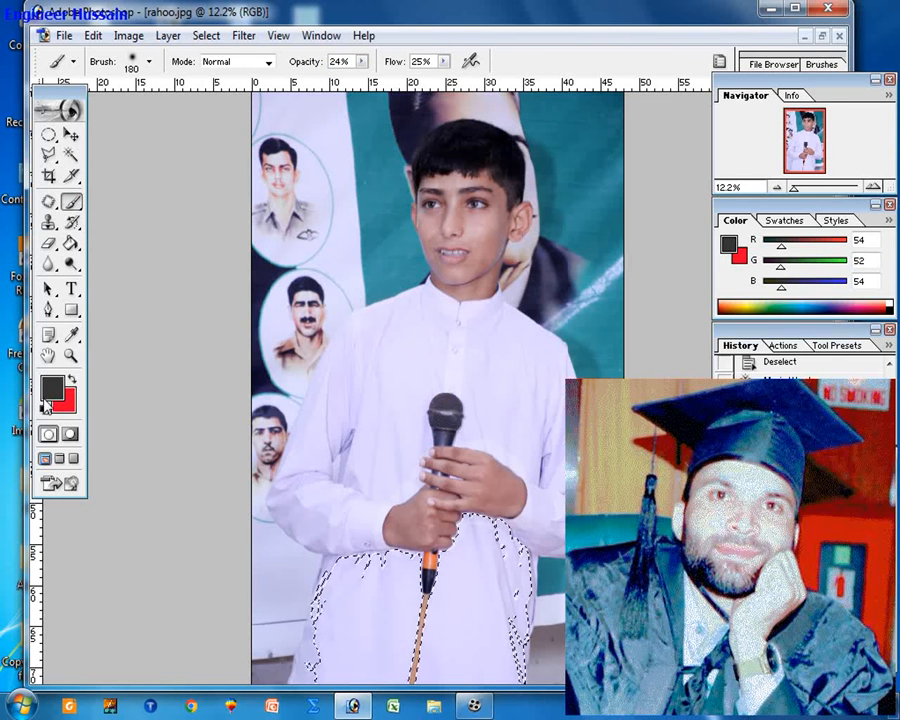
{"action": "left_click", "coordinate": [52, 387]}
{"action": "mouse_move", "coordinate": [640, 311]}
{"action": "left_mouse_down"}
{"action": "mouse_move", "coordinate": [646, 352]}
{"action": "mouse_move", "coordinate": [643, 326]}
{"action": "mouse_move", "coordinate": [632, 326]}
{"action": "left_mouse_up"}
{"action": "left_click", "coordinate": [534, 199]}
{"action": "left_click", "coordinate": [542, 211]}
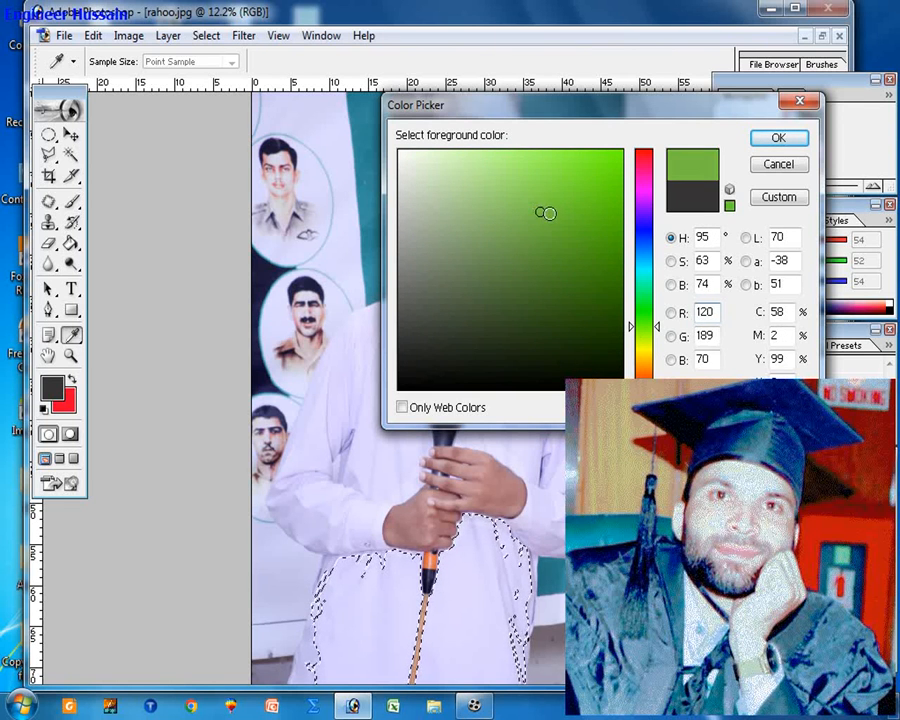
{"action": "left_click", "coordinate": [778, 138]}
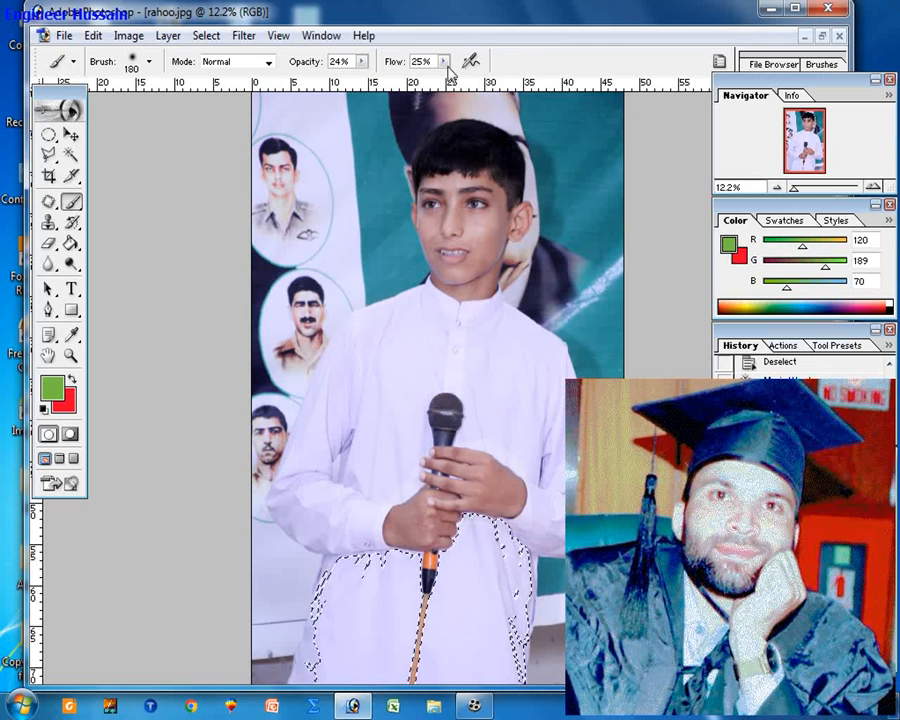
Step: Set the brush flow to 20% and its master diameter to 496 px
{"action": "left_click", "coordinate": [445, 63]}
{"action": "left_click_drag", "start_coordinate": [444, 76], "coordinate": [440, 81]}
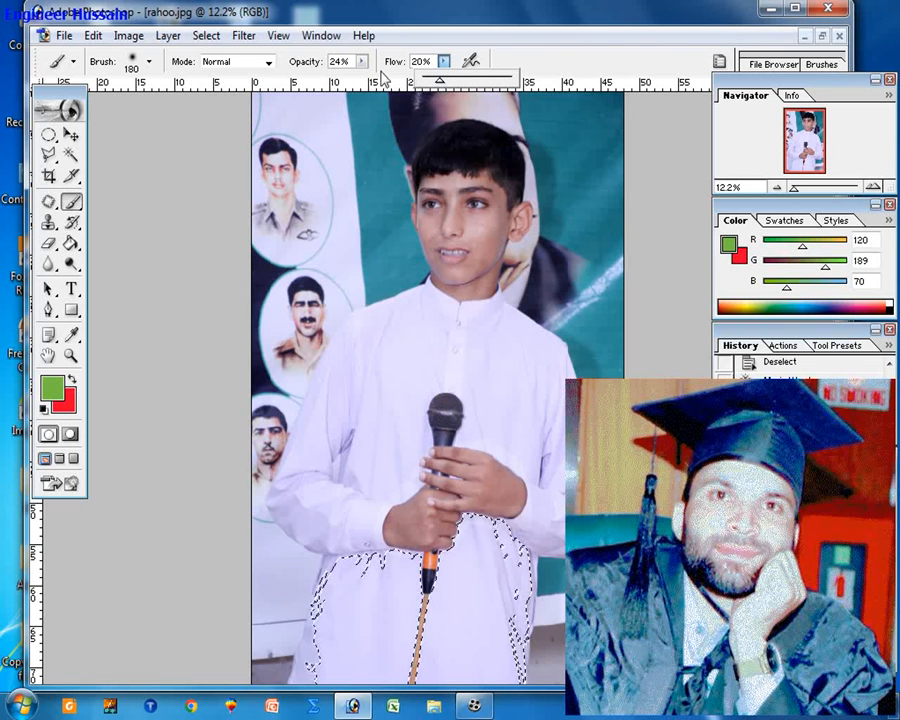
{"action": "left_click", "coordinate": [149, 61]}
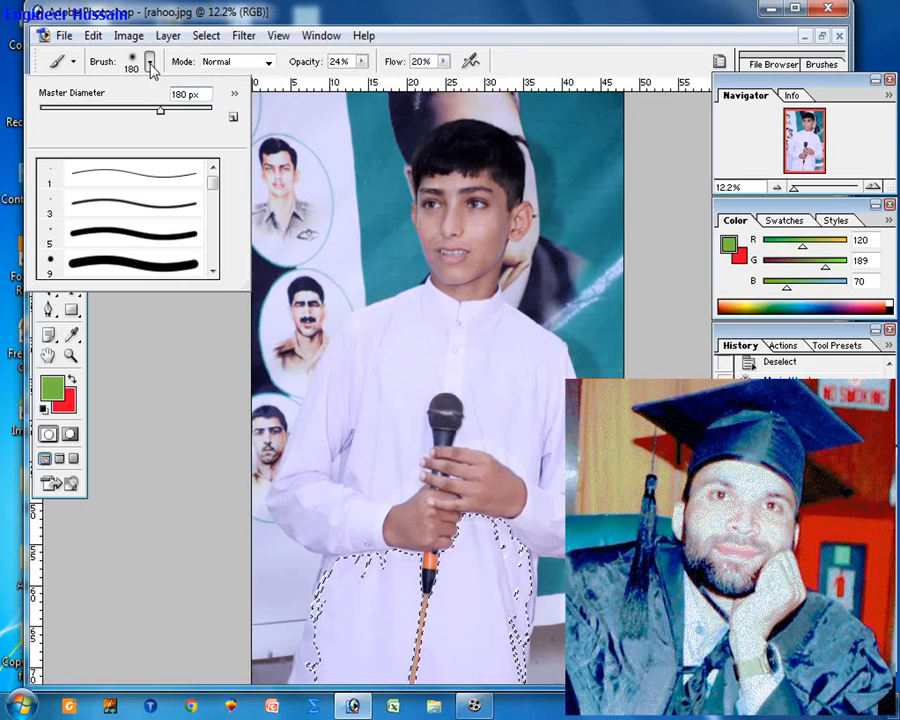
{"action": "left_click_drag", "start_coordinate": [168, 110], "coordinate": [195, 113]}
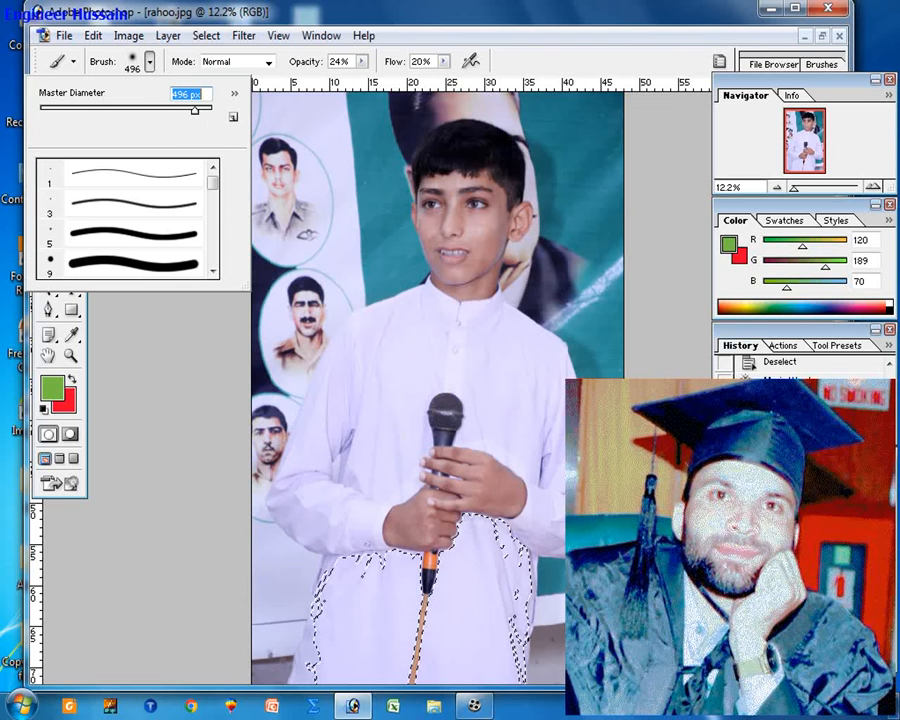
Step: Brush a faint green tint over the selected lower shirt on both sides of the microphone cable
{"action": "left_click", "coordinate": [387, 599]}
{"action": "mouse_move", "coordinate": [355, 580]}
{"action": "left_mouse_down"}
{"action": "mouse_move", "coordinate": [353, 639]}
{"action": "mouse_move", "coordinate": [345, 581]}
{"action": "mouse_move", "coordinate": [391, 602]}
{"action": "mouse_move", "coordinate": [382, 644]}
{"action": "mouse_move", "coordinate": [355, 588]}
{"action": "mouse_move", "coordinate": [376, 636]}
{"action": "mouse_move", "coordinate": [360, 653]}
{"action": "mouse_move", "coordinate": [345, 598]}
{"action": "mouse_move", "coordinate": [353, 662]}
{"action": "mouse_move", "coordinate": [345, 590]}
{"action": "mouse_move", "coordinate": [340, 646]}
{"action": "mouse_move", "coordinate": [363, 582]}
{"action": "mouse_move", "coordinate": [386, 608]}
{"action": "left_mouse_up"}
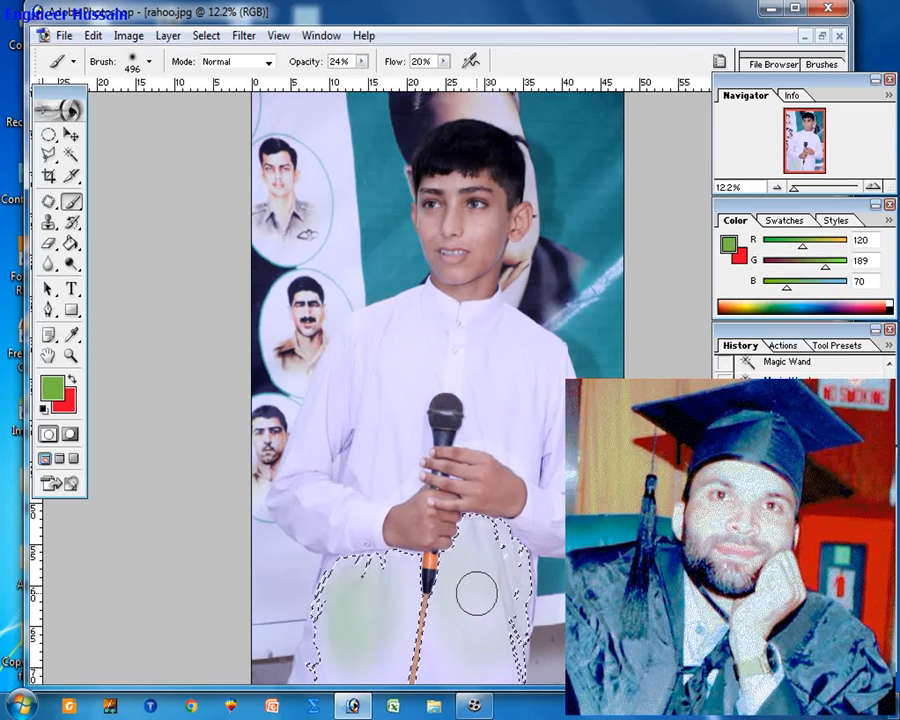
{"action": "left_click_drag", "start_coordinate": [423, 577], "coordinate": [325, 575]}
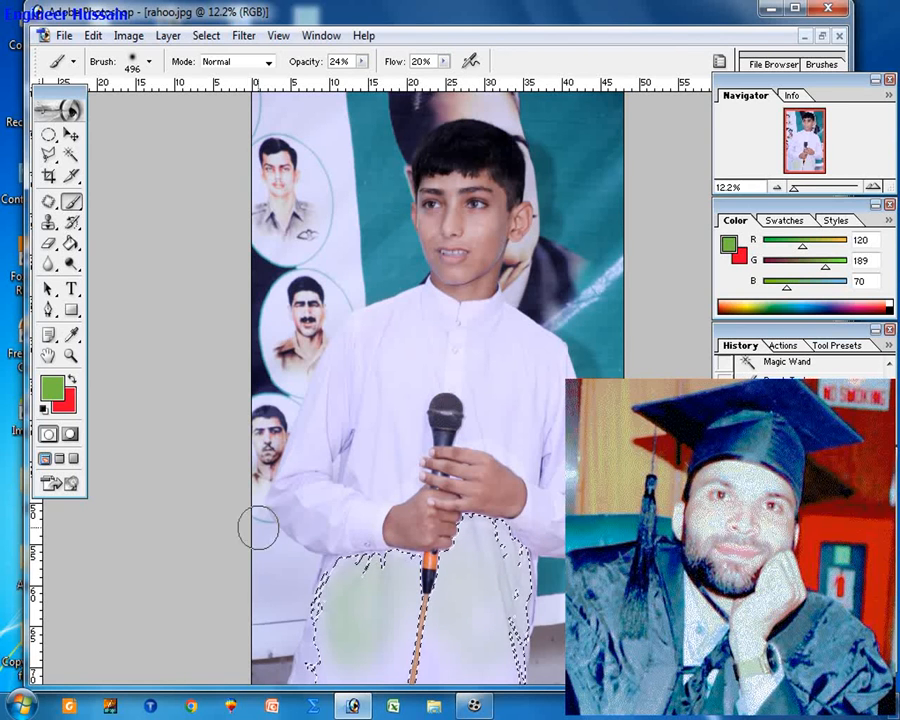
{"action": "left_click", "coordinate": [50, 157]}
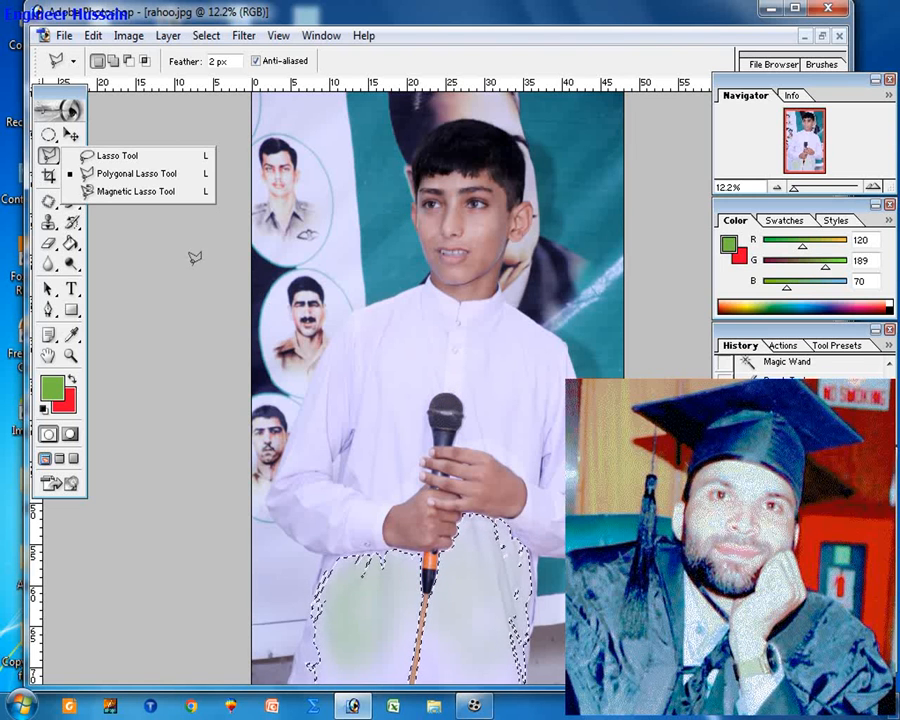
{"action": "left_click", "coordinate": [72, 135]}
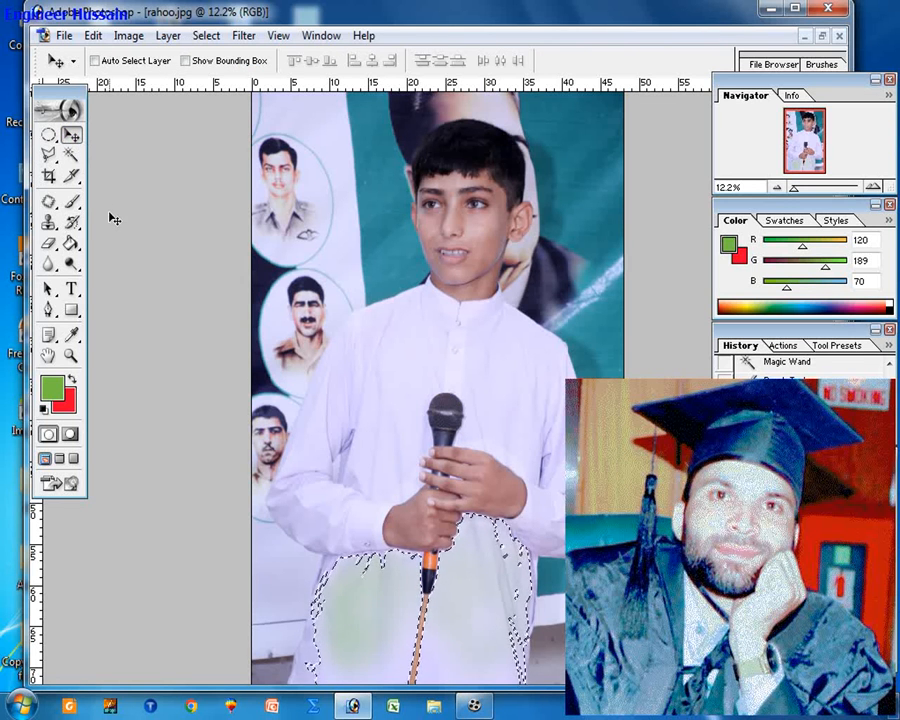
Step: Switch to the Eraser tool and set its master diameter to 496 px
{"action": "left_click", "coordinate": [52, 250]}
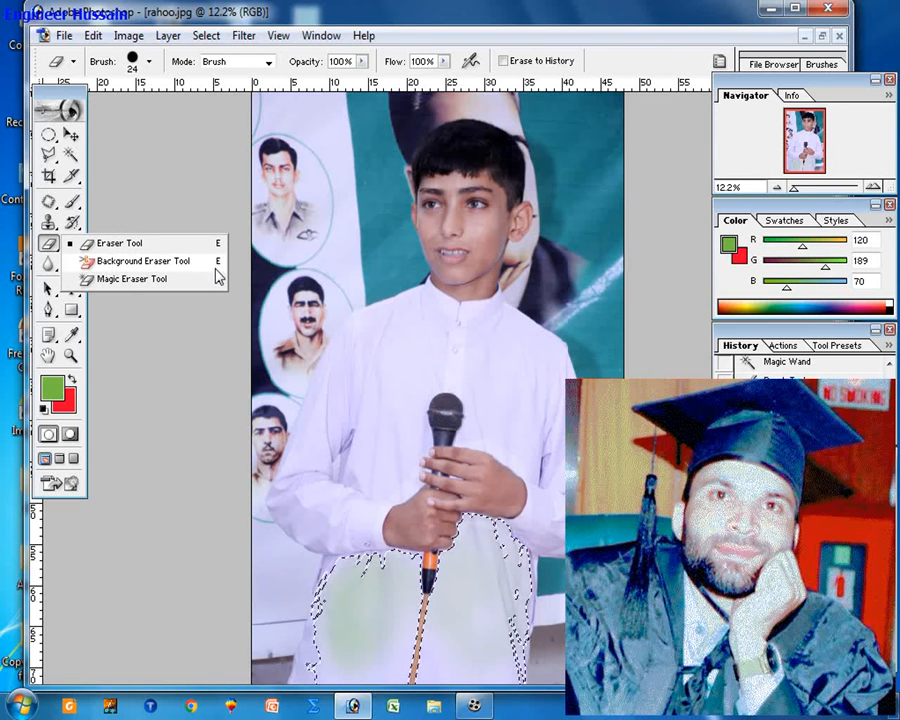
{"action": "left_click", "coordinate": [125, 246]}
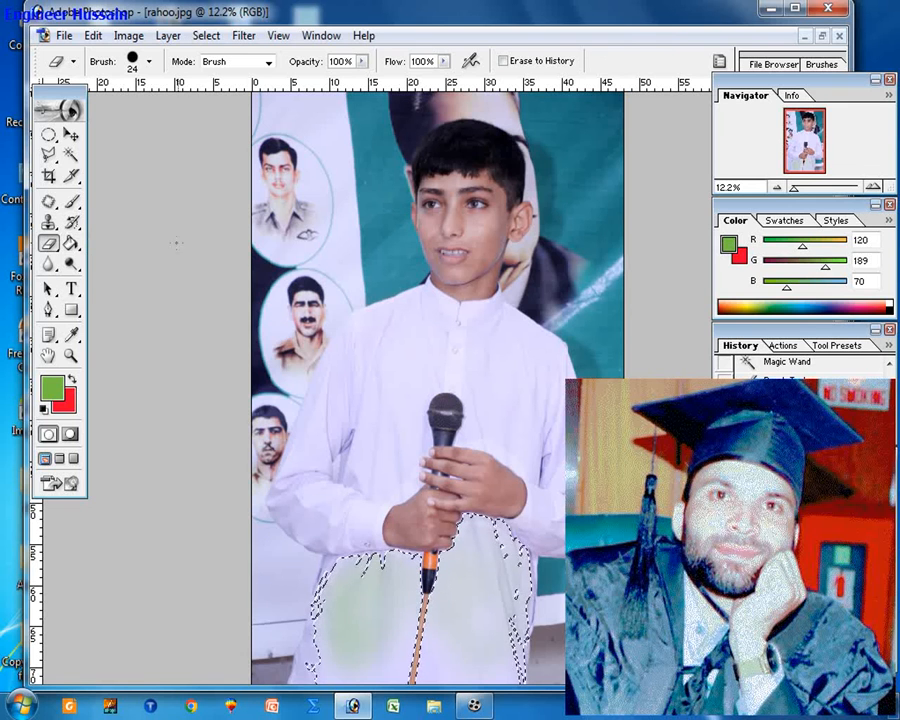
{"action": "left_click", "coordinate": [148, 62]}
{"action": "left_click_drag", "start_coordinate": [97, 112], "coordinate": [123, 110]}
{"action": "type", "text": "496"}
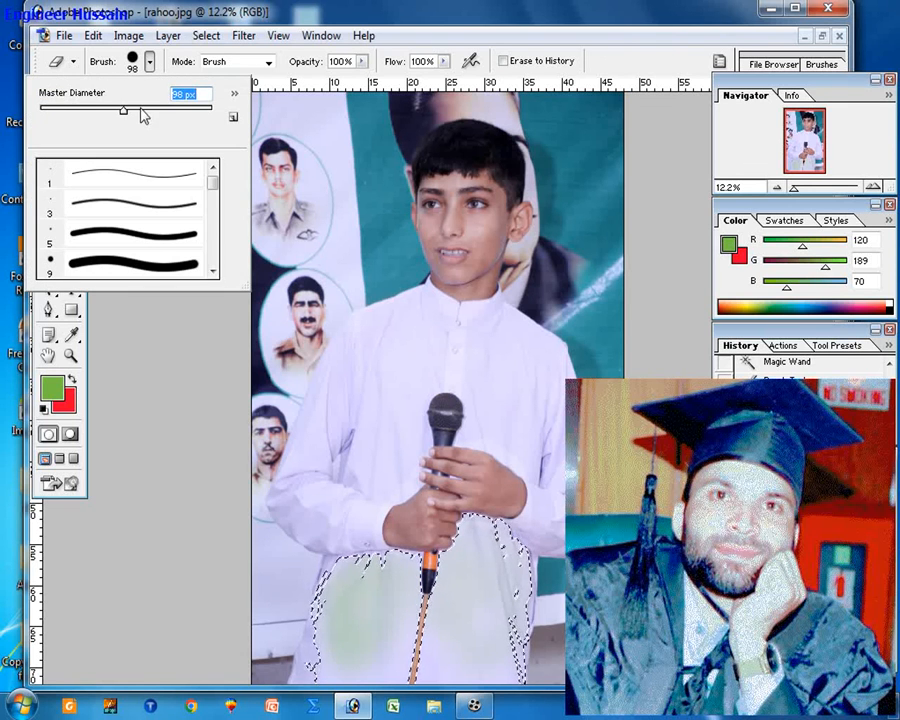
{"action": "key", "text": "Return"}
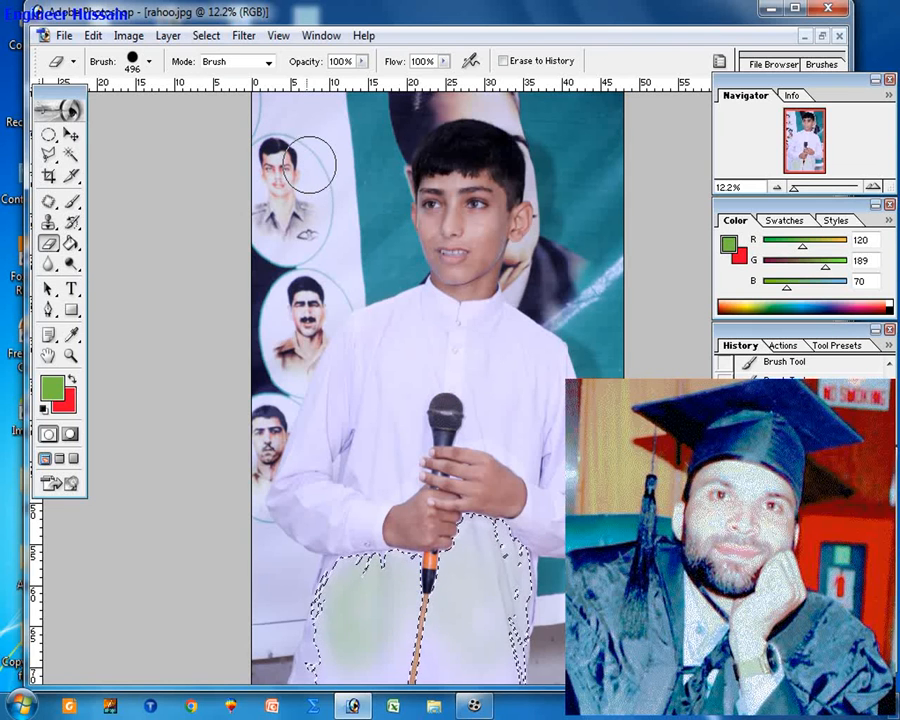
Step: Erase the selected lower shirt to the red background color on both sides of the microphone cable with the Eraser tool
{"action": "left_click", "coordinate": [71, 134]}
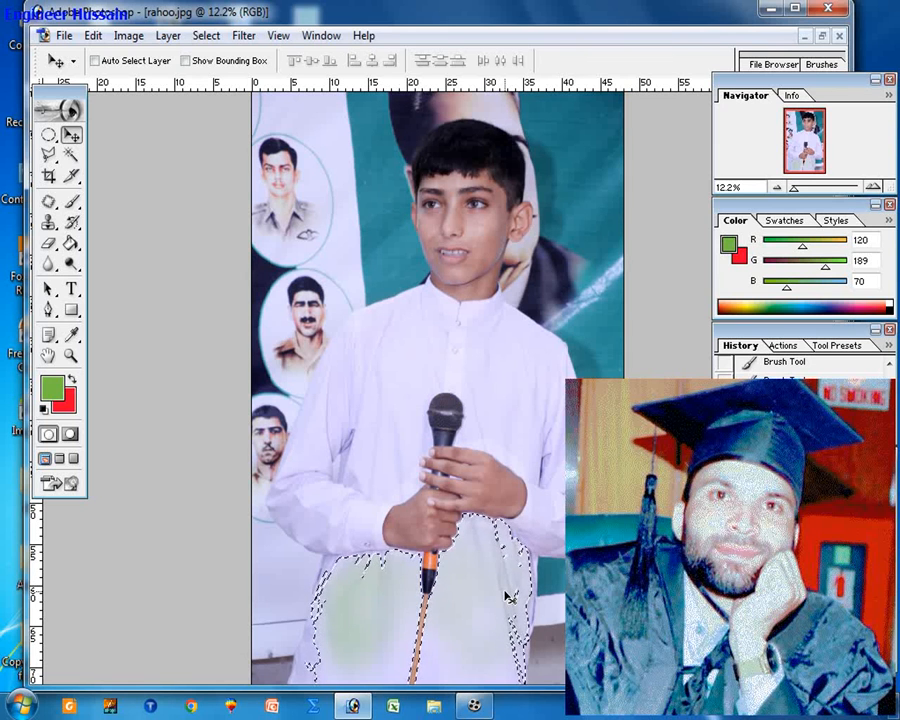
{"action": "left_click", "coordinate": [49, 245]}
{"action": "left_click", "coordinate": [106, 244]}
{"action": "mouse_move", "coordinate": [396, 588]}
{"action": "left_mouse_down"}
{"action": "mouse_move", "coordinate": [359, 608]}
{"action": "mouse_move", "coordinate": [362, 588]}
{"action": "mouse_move", "coordinate": [398, 582]}
{"action": "left_mouse_up"}
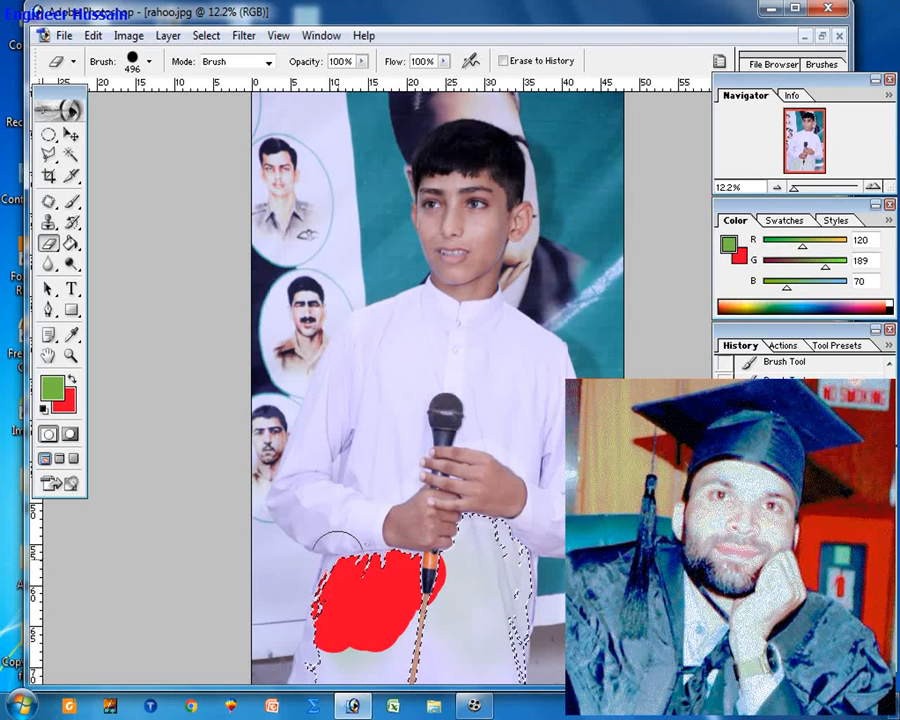
{"action": "mouse_move", "coordinate": [498, 613]}
{"action": "left_mouse_down"}
{"action": "mouse_move", "coordinate": [516, 640]}
{"action": "mouse_move", "coordinate": [362, 639]}
{"action": "mouse_move", "coordinate": [335, 665]}
{"action": "left_mouse_up"}
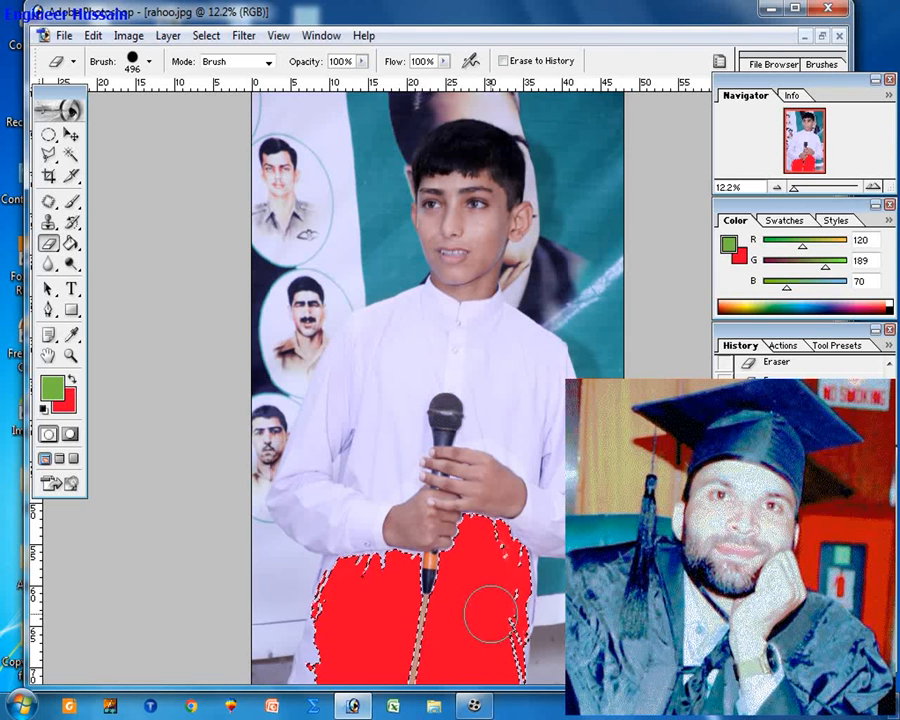
Step: Check the background color in the Color Picker and undo the eraser strokes on the lower shirt
{"action": "left_click", "coordinate": [60, 410]}
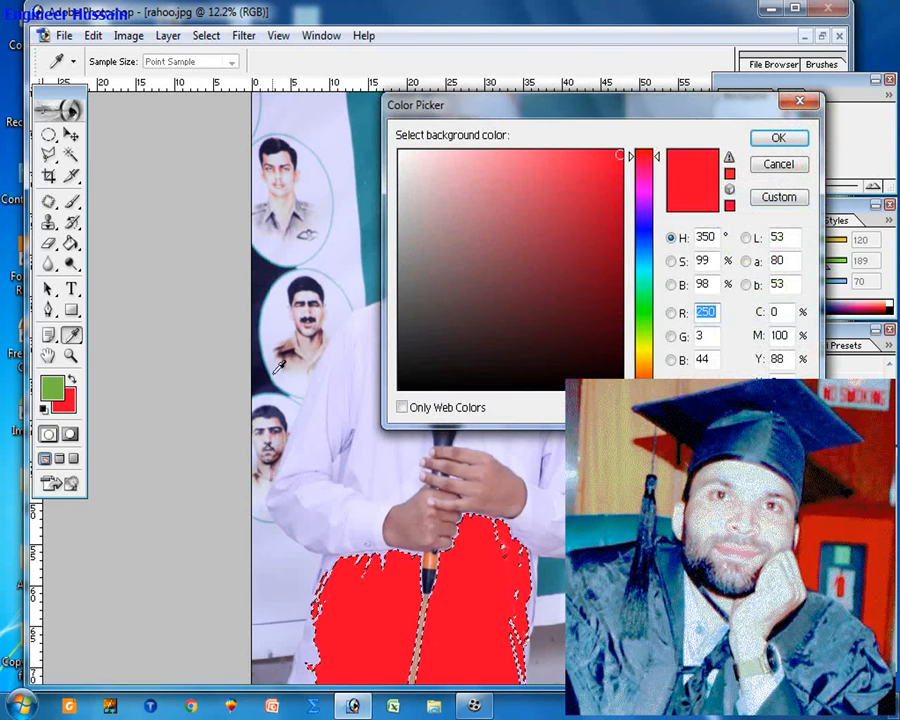
{"action": "left_click_drag", "start_coordinate": [640, 238], "coordinate": [782, 172]}
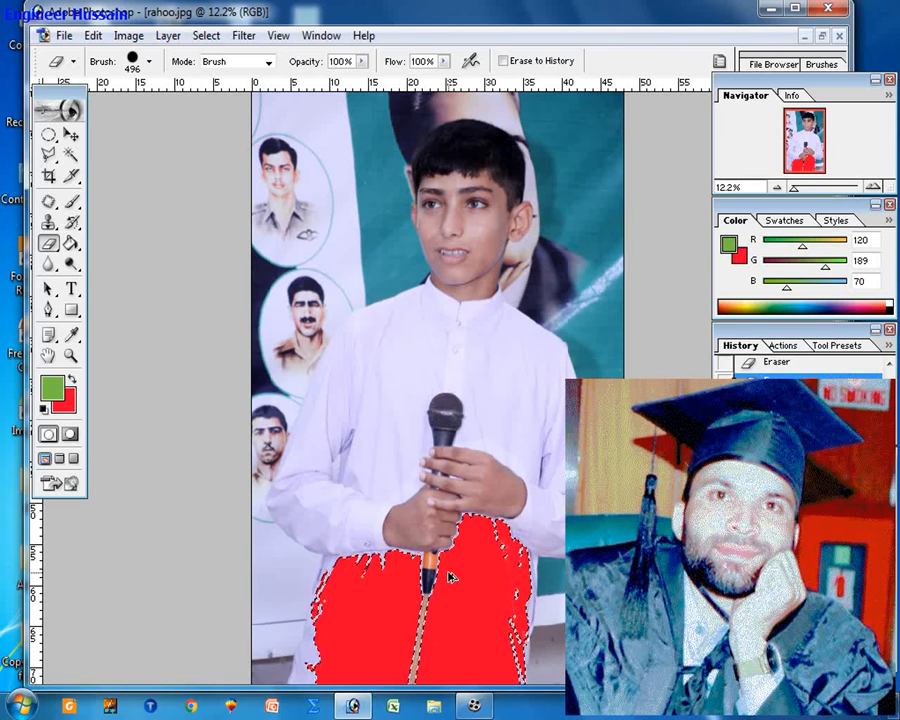
{"action": "left_click", "coordinate": [450, 577]}
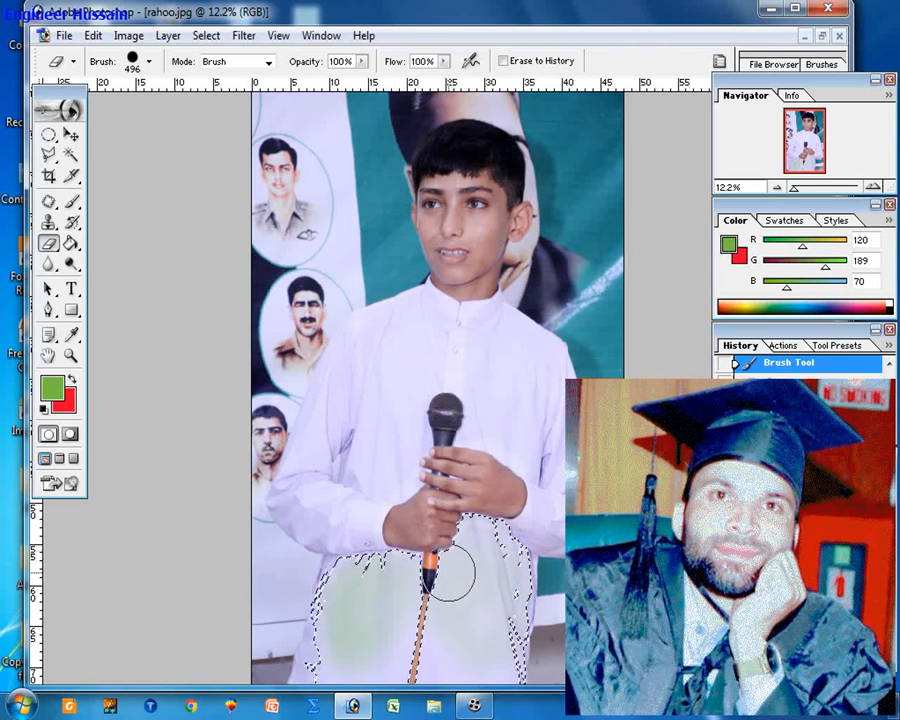
Step: Deselect the shirt area and erase a broad band across the boy's chest and the backdrop to the background color
{"action": "key", "text": "ctrl+d"}
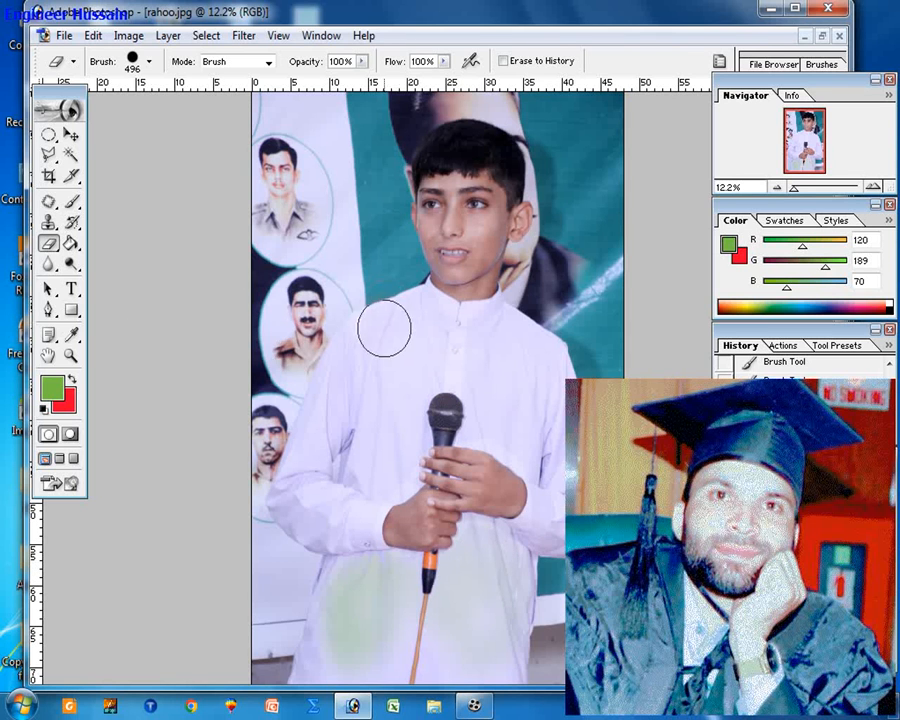
{"action": "mouse_move", "coordinate": [384, 325]}
{"action": "left_mouse_down"}
{"action": "mouse_move", "coordinate": [375, 360]}
{"action": "mouse_move", "coordinate": [340, 360]}
{"action": "mouse_move", "coordinate": [395, 333]}
{"action": "mouse_move", "coordinate": [452, 396]}
{"action": "mouse_move", "coordinate": [531, 377]}
{"action": "mouse_move", "coordinate": [570, 412]}
{"action": "mouse_move", "coordinate": [572, 402]}
{"action": "mouse_move", "coordinate": [493, 404]}
{"action": "mouse_move", "coordinate": [395, 422]}
{"action": "mouse_move", "coordinate": [415, 398]}
{"action": "mouse_move", "coordinate": [356, 394]}
{"action": "mouse_move", "coordinate": [505, 360]}
{"action": "mouse_move", "coordinate": [490, 379]}
{"action": "mouse_move", "coordinate": [388, 401]}
{"action": "mouse_move", "coordinate": [396, 418]}
{"action": "mouse_move", "coordinate": [330, 420]}
{"action": "mouse_move", "coordinate": [235, 386]}
{"action": "mouse_move", "coordinate": [300, 332]}
{"action": "mouse_move", "coordinate": [334, 319]}
{"action": "mouse_move", "coordinate": [273, 322]}
{"action": "mouse_move", "coordinate": [278, 342]}
{"action": "mouse_move", "coordinate": [267, 305]}
{"action": "left_mouse_up"}
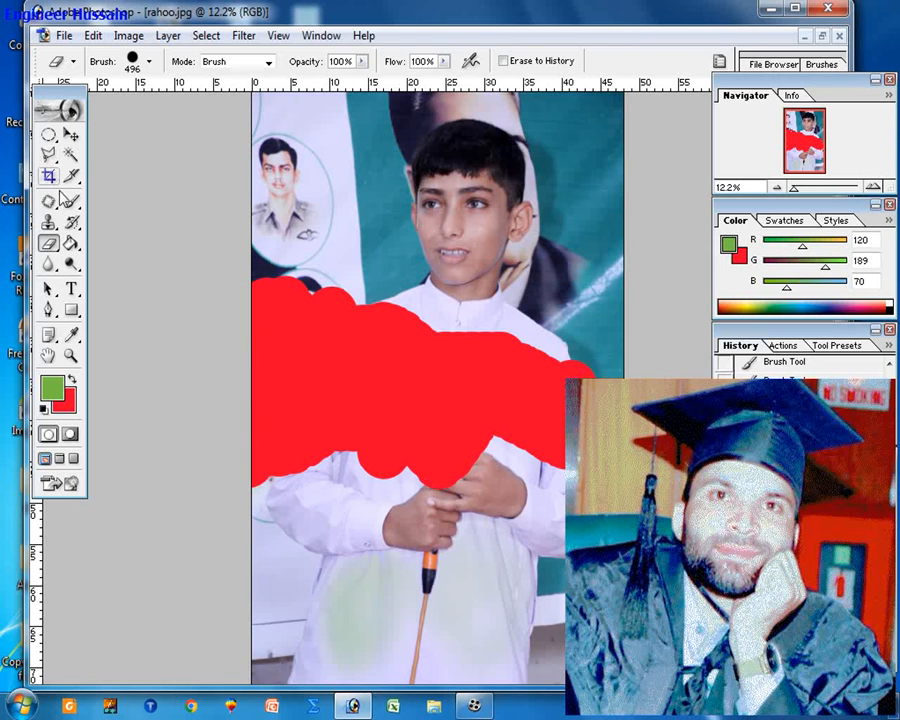
Step: Try to erase the backdrop above the red band with the Background Eraser tool
{"action": "right_click", "coordinate": [50, 242]}
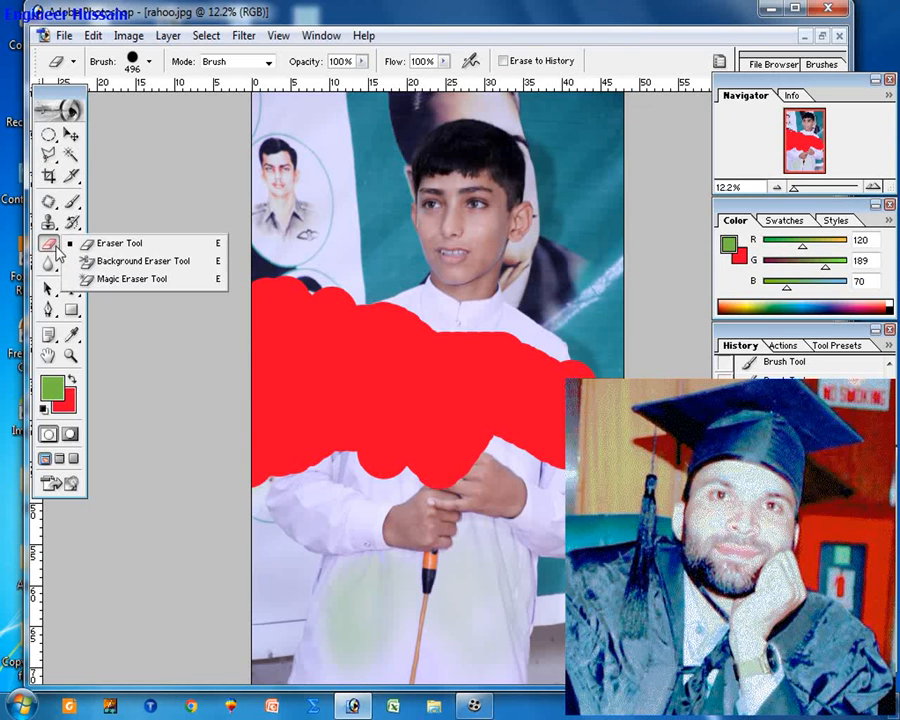
{"action": "left_click", "coordinate": [122, 263]}
{"action": "left_click", "coordinate": [327, 178]}
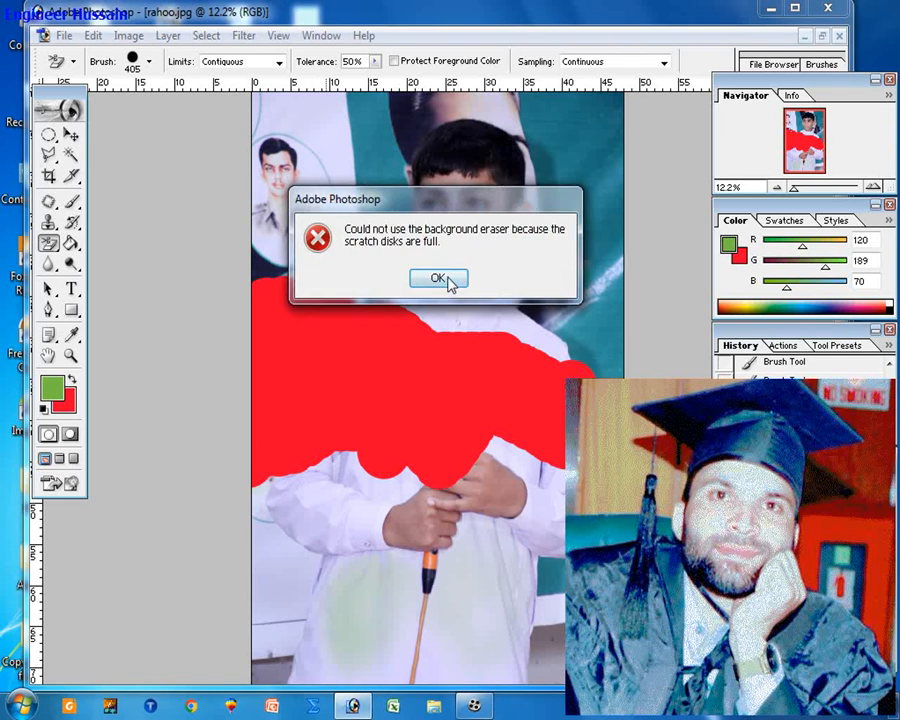
{"action": "left_click", "coordinate": [450, 284]}
{"action": "left_click", "coordinate": [71, 134]}
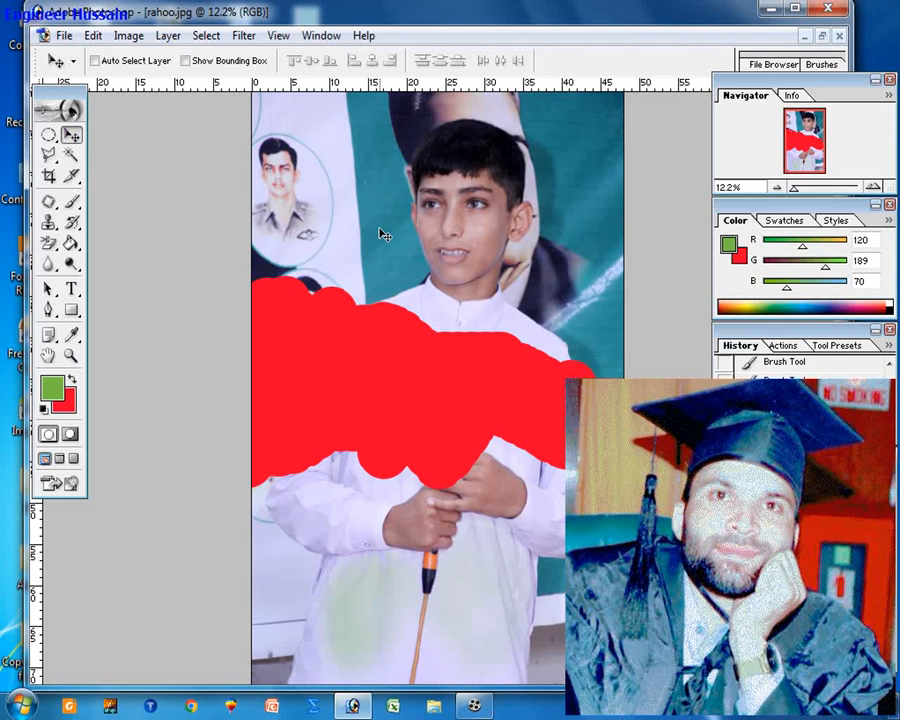
Step: Convert the locked background of rahoo.jpg into a regular layer and shift it slightly downward
{"action": "left_click", "coordinate": [168, 35]}
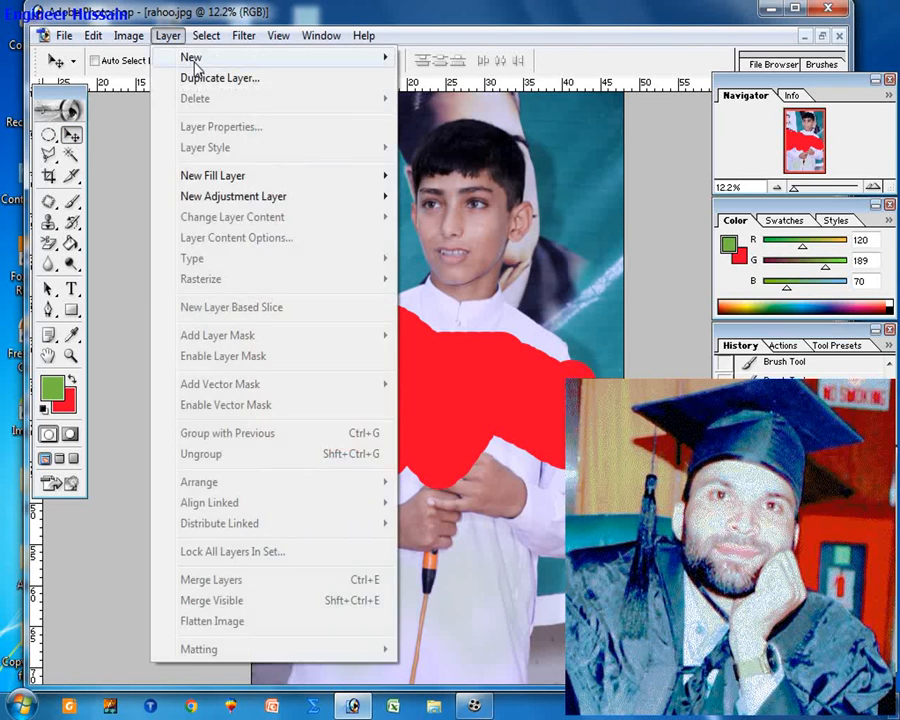
{"action": "mouse_move", "coordinate": [193, 60]}
{"action": "left_click", "coordinate": [456, 84]}
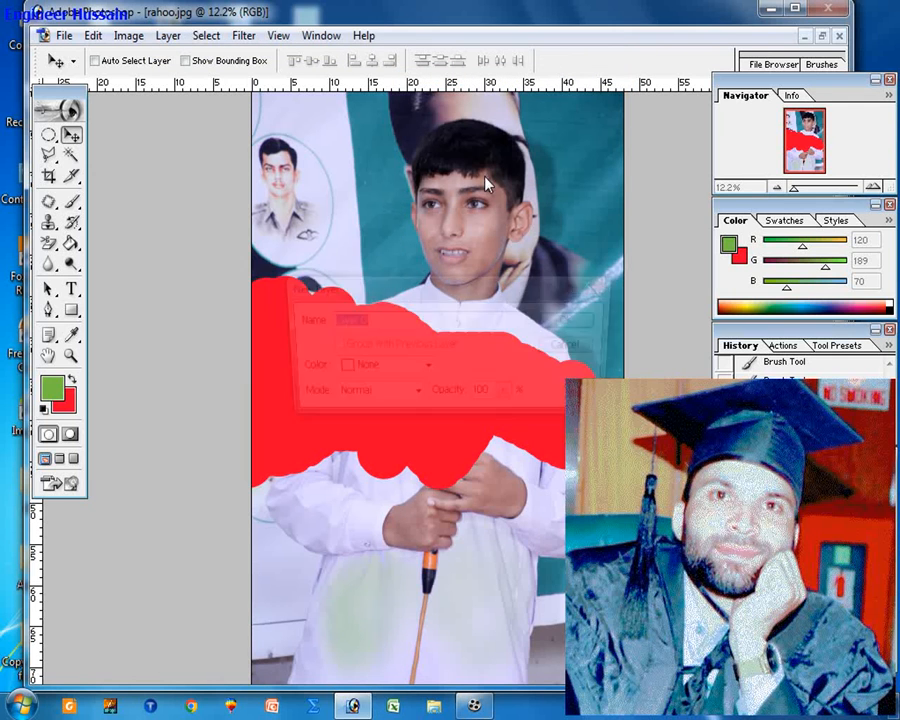
{"action": "left_click", "coordinate": [574, 318]}
{"action": "mouse_move", "coordinate": [378, 243]}
{"action": "left_mouse_down"}
{"action": "mouse_move", "coordinate": [388, 319]}
{"action": "mouse_move", "coordinate": [380, 240]}
{"action": "mouse_move", "coordinate": [392, 261]}
{"action": "mouse_move", "coordinate": [388, 225]}
{"action": "mouse_move", "coordinate": [376, 233]}
{"action": "left_mouse_up"}
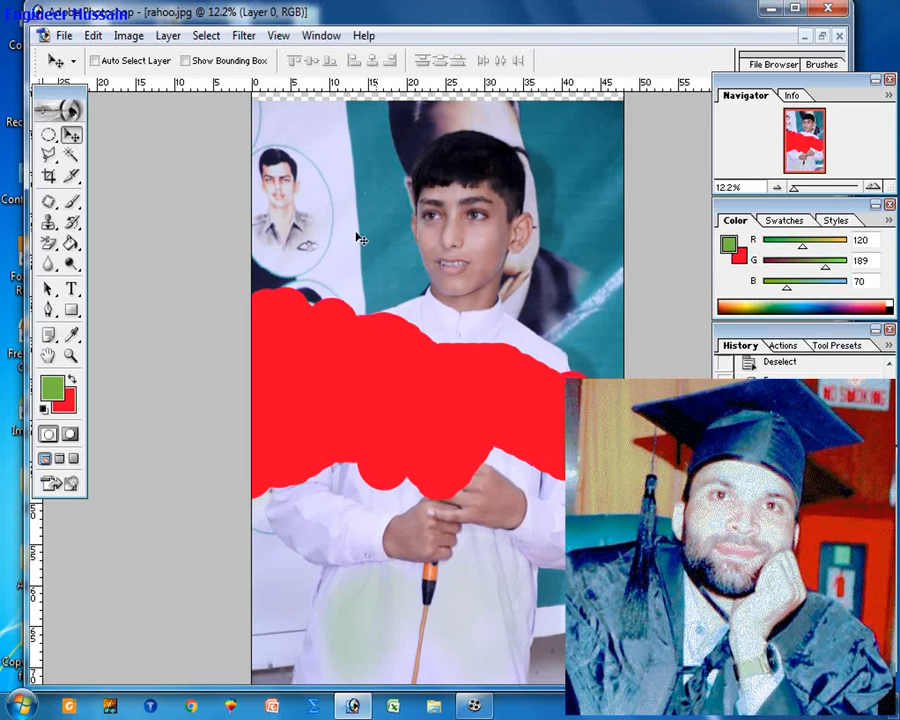
Step: Try to erase parts of the unlocked photo layer with the Background Eraser tool
{"action": "left_click", "coordinate": [48, 244]}
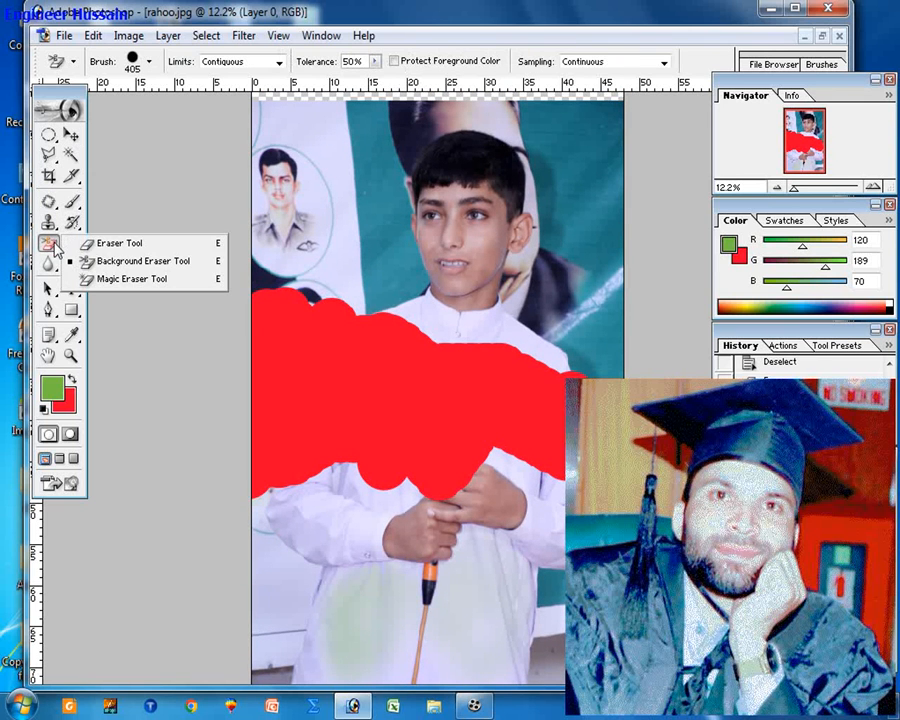
{"action": "left_click", "coordinate": [130, 261]}
{"action": "left_click", "coordinate": [311, 257]}
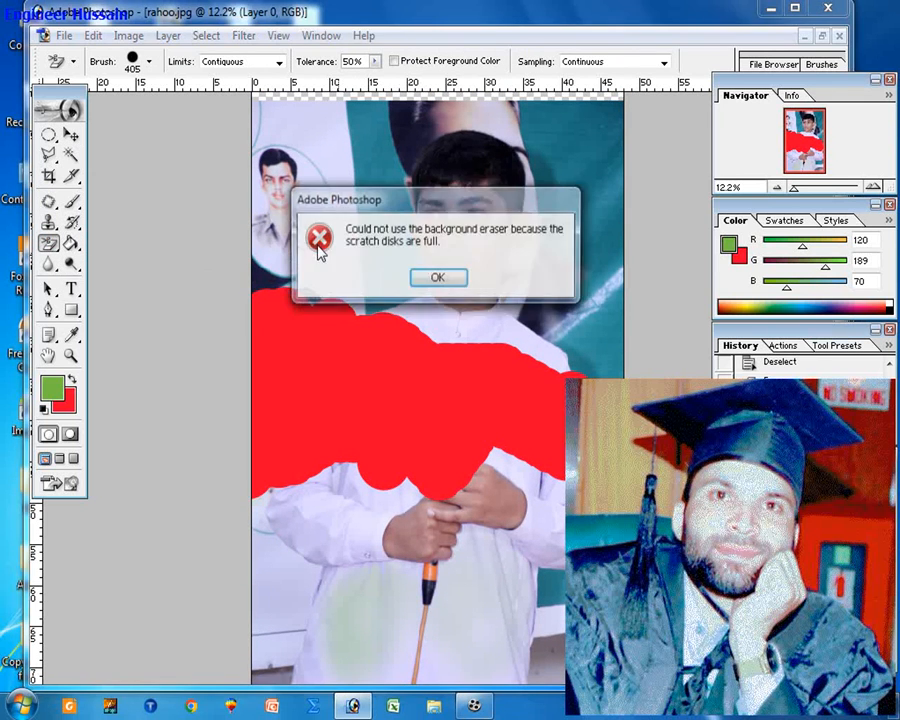
{"action": "left_click", "coordinate": [436, 280]}
{"action": "key", "text": "v"}
{"action": "right_click", "coordinate": [359, 241]}
{"action": "left_click", "coordinate": [361, 248]}
{"action": "left_click", "coordinate": [48, 242]}
{"action": "left_click", "coordinate": [340, 282]}
{"action": "left_click", "coordinate": [437, 279]}
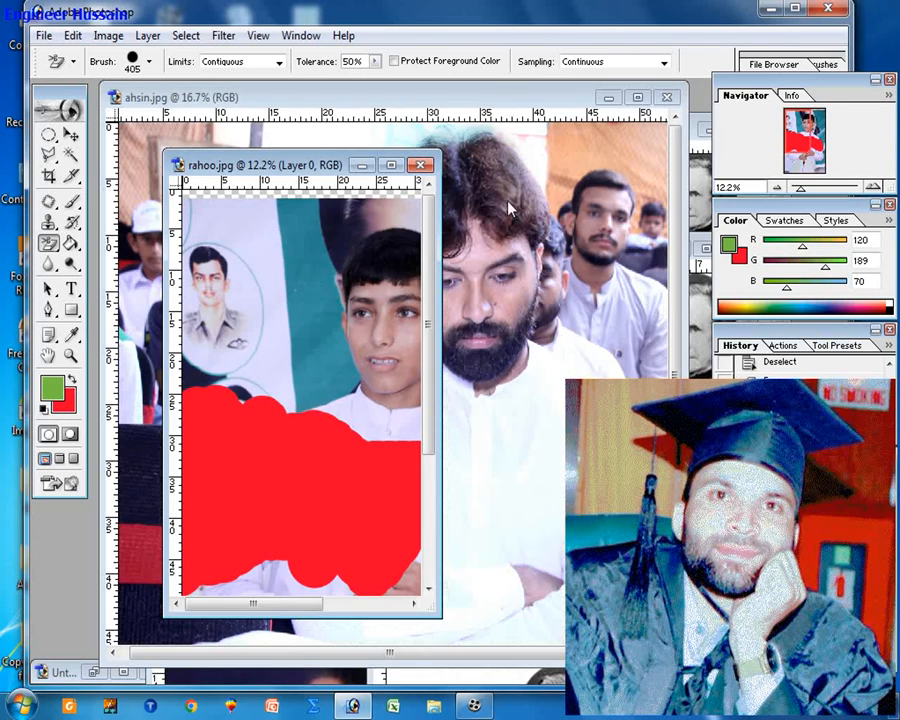
Step: Bring ahsin.jpg forward in a maximized window and try the Background Eraser on the bearded man's head
{"action": "left_click", "coordinate": [511, 236]}
{"action": "left_click", "coordinate": [638, 97]}
{"action": "left_click", "coordinate": [523, 270]}
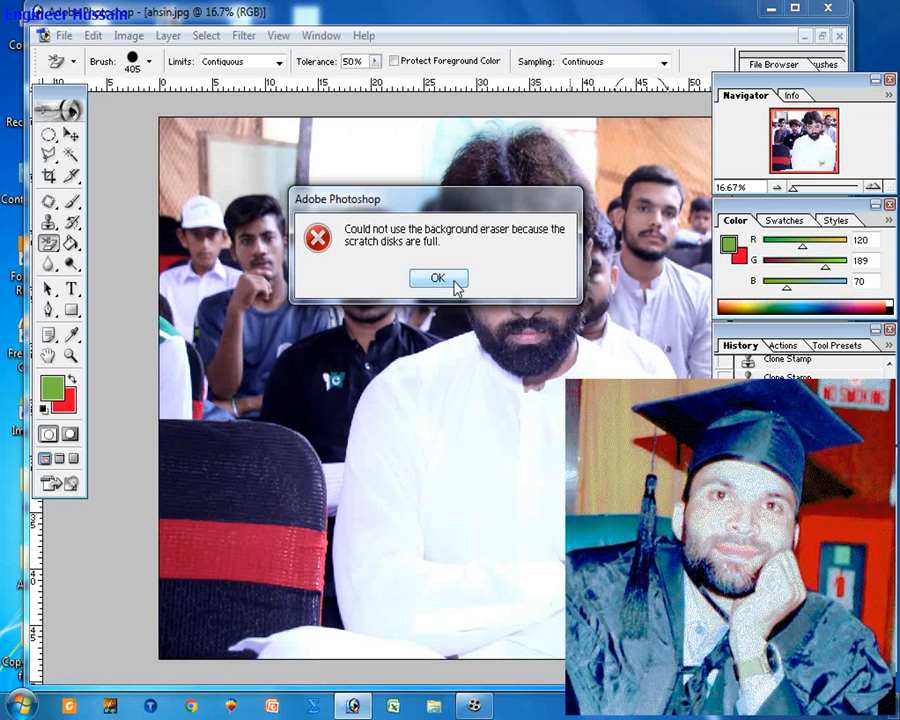
{"action": "left_click", "coordinate": [447, 282]}
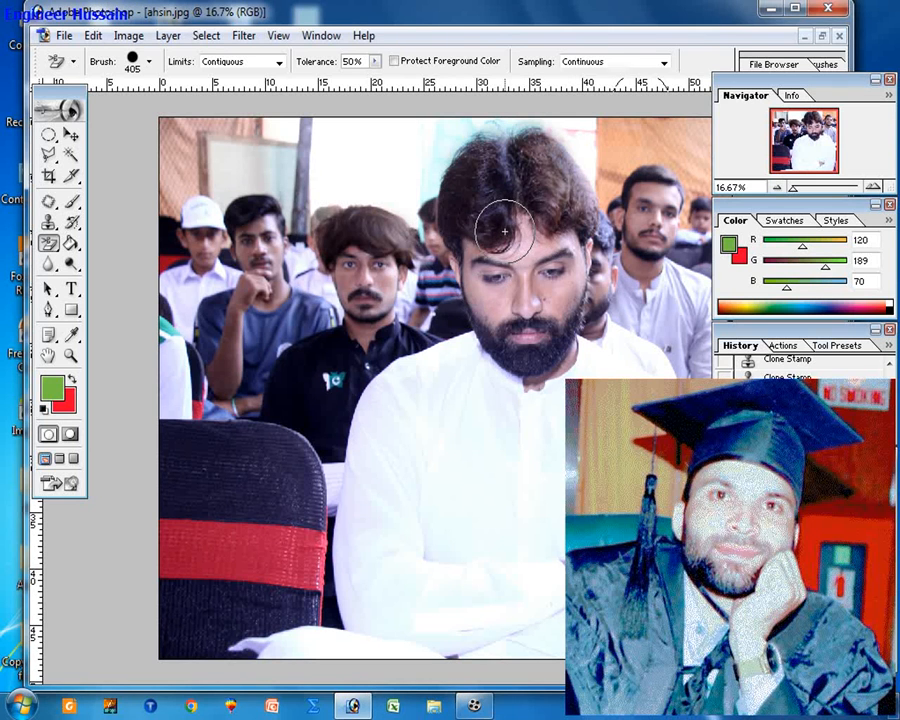
{"action": "left_click", "coordinate": [498, 226]}
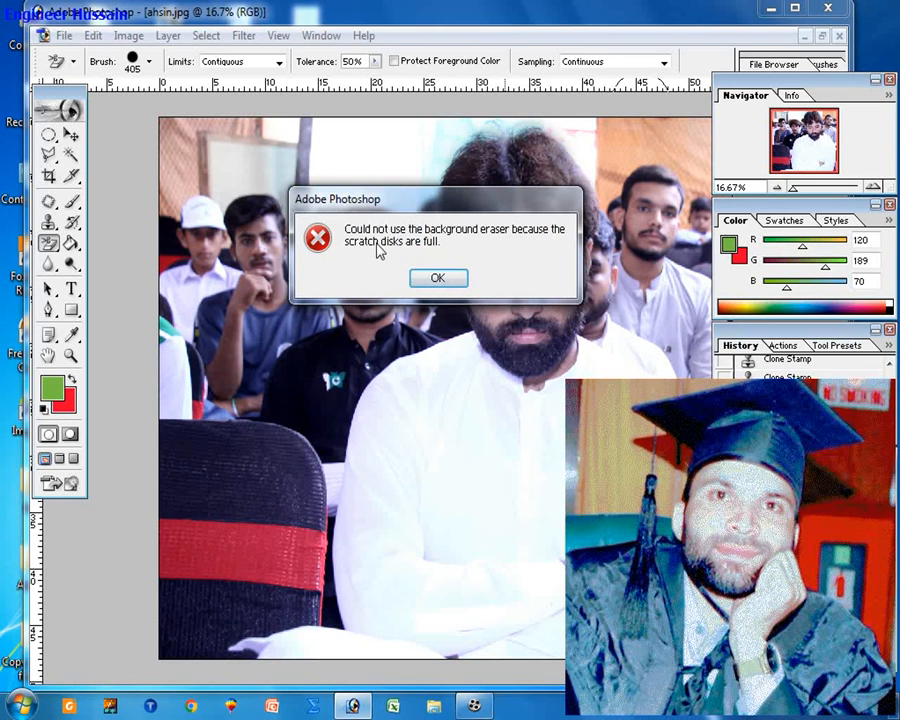
{"action": "left_click", "coordinate": [438, 279]}
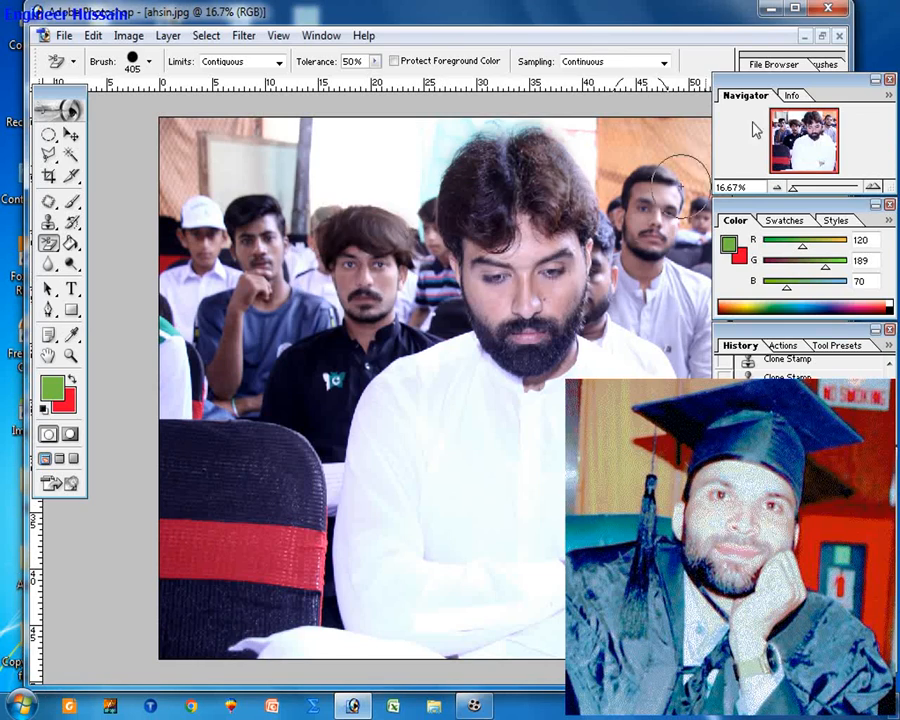
Step: Check the free space of Local Disk (C:) in the Windows Computer window and return to Photoshop
{"action": "left_click", "coordinate": [770, 10]}
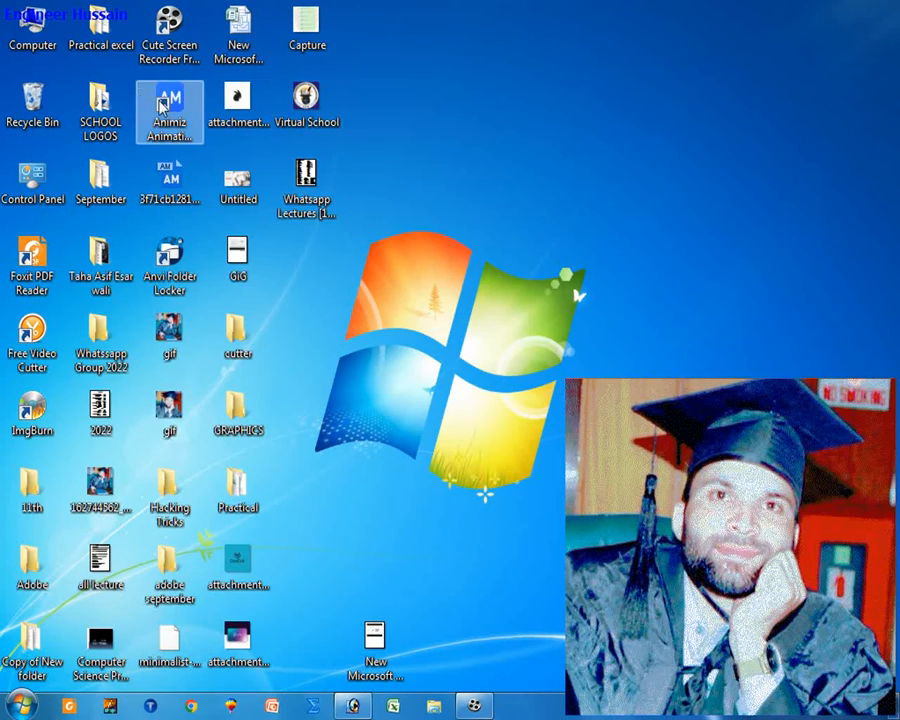
{"action": "double_click", "coordinate": [47, 30]}
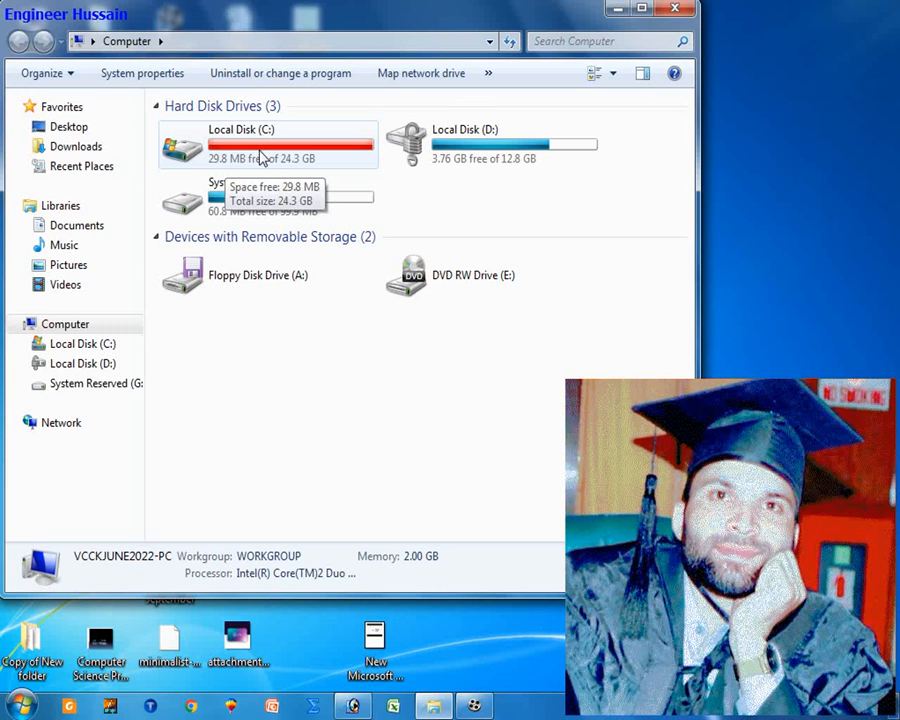
{"action": "left_click", "coordinate": [675, 8]}
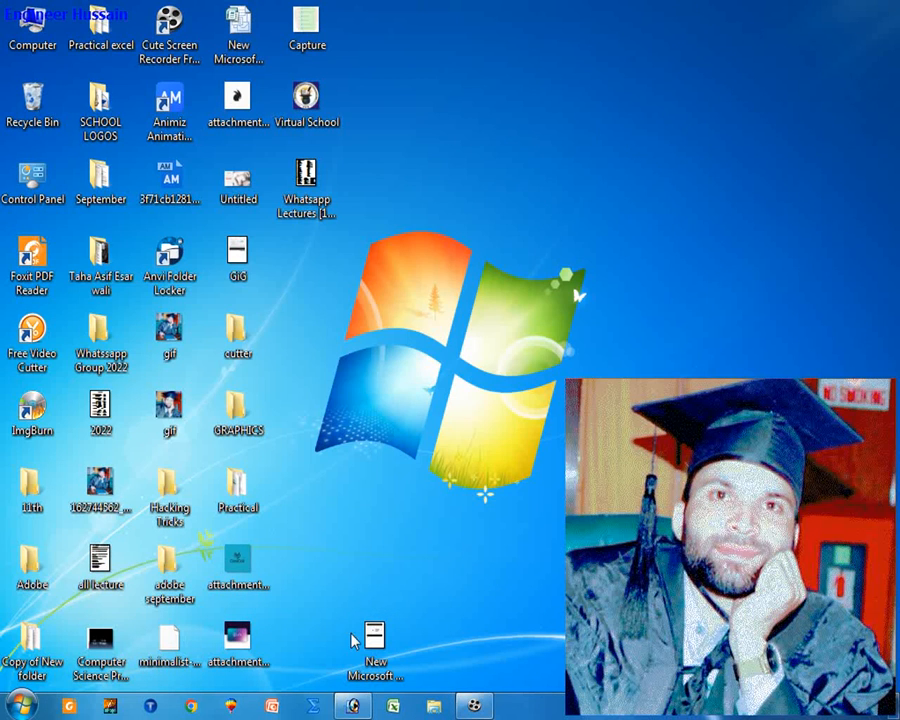
{"action": "left_click", "coordinate": [353, 705]}
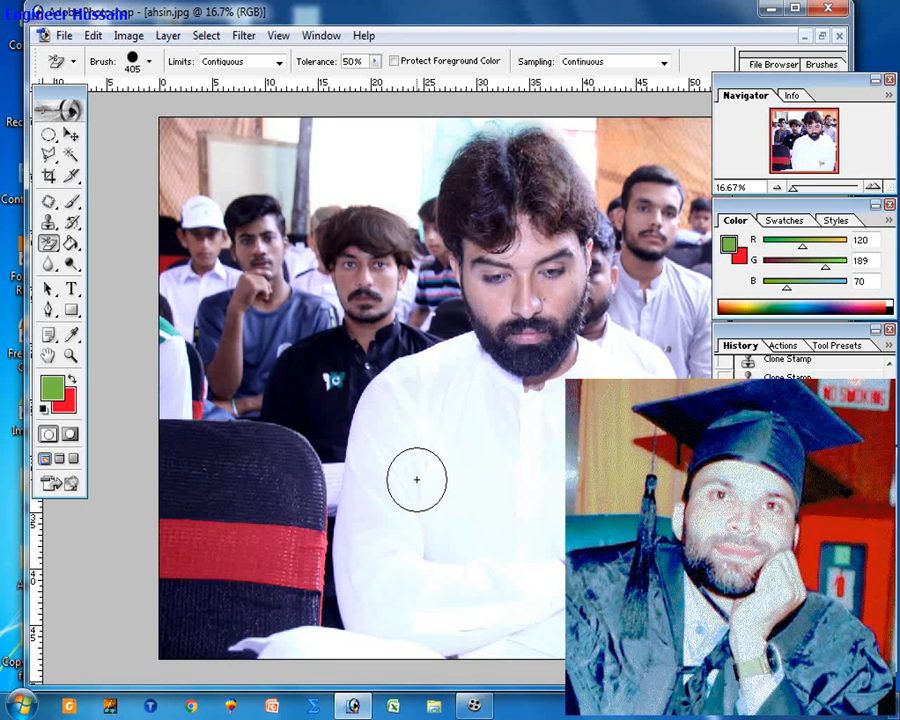
Step: Retry the Background Eraser on the man's white shirt and the people behind him in ahsin.jpg
{"action": "left_click", "coordinate": [416, 406]}
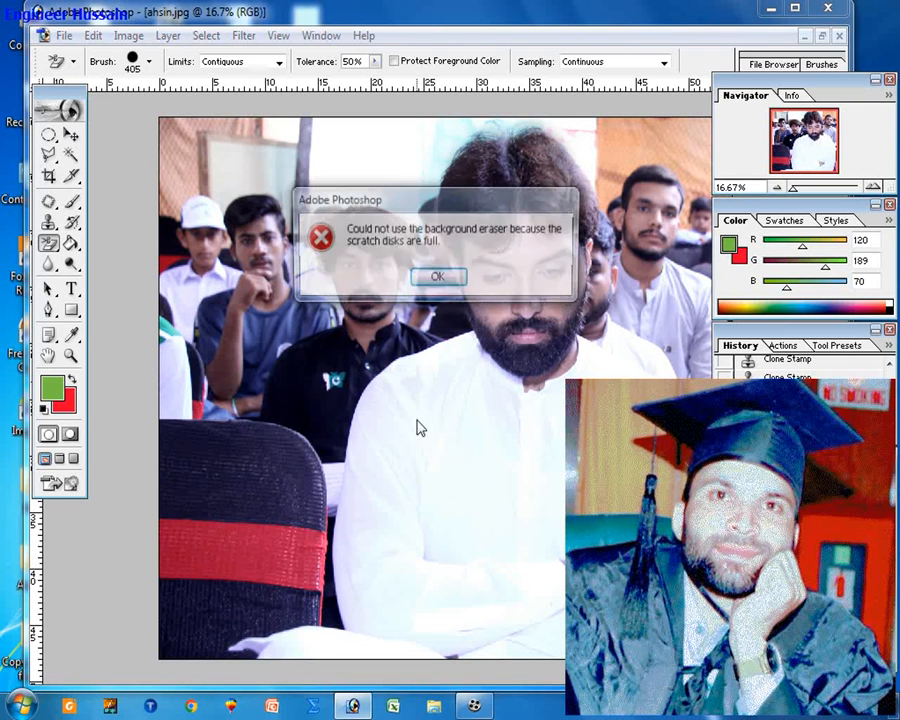
{"action": "left_click", "coordinate": [437, 278]}
{"action": "left_click", "coordinate": [408, 368]}
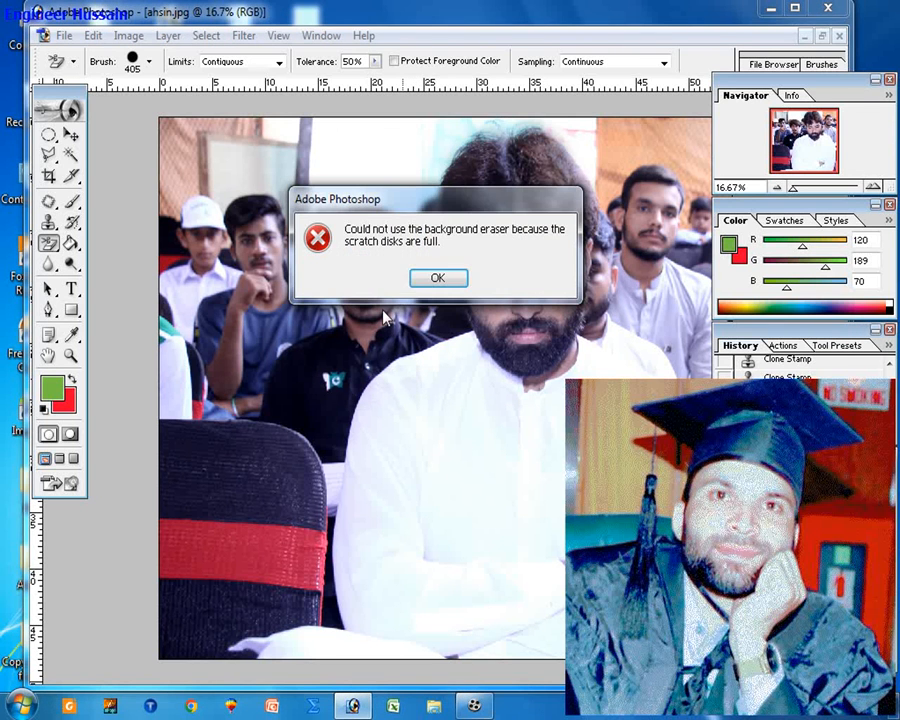
{"action": "left_click", "coordinate": [417, 284]}
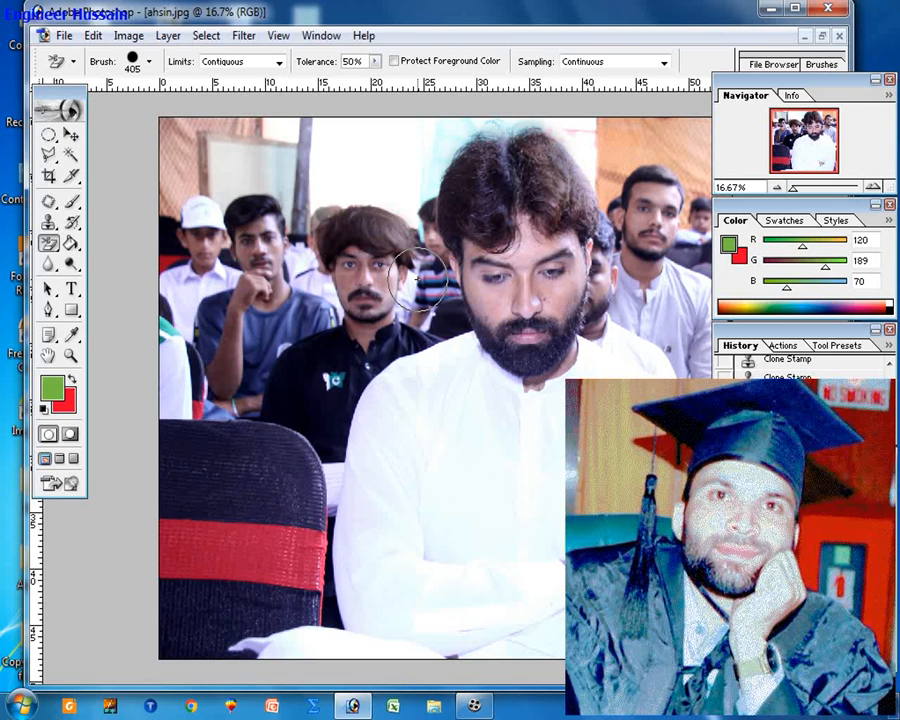
{"action": "left_click", "coordinate": [418, 283]}
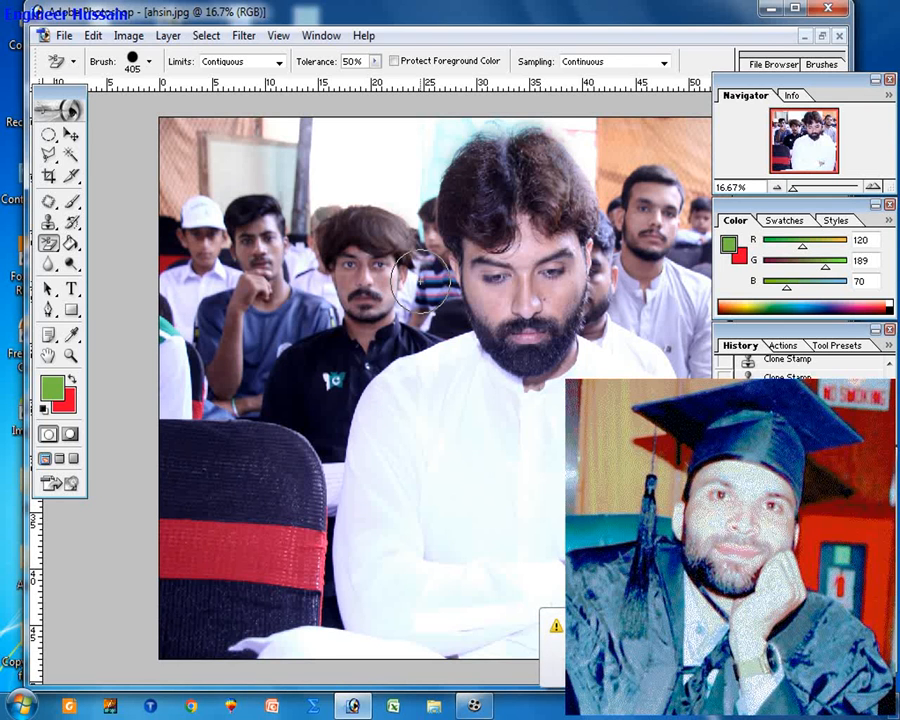